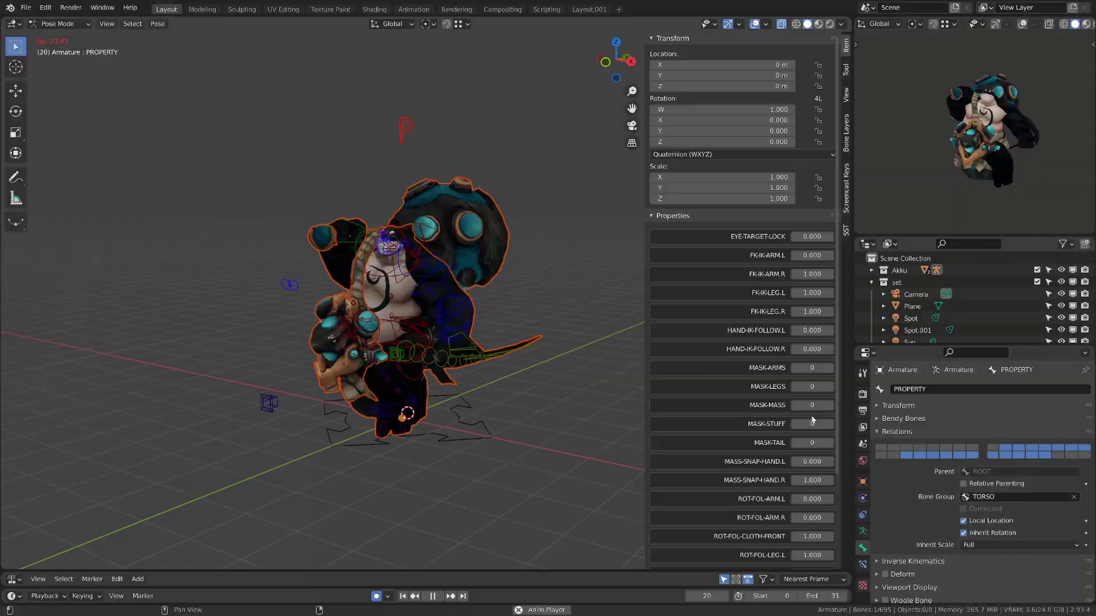
- Hide the viewport overlays and set the rig's MASK-MASS, MASK-STUFF and MASK-ARMS properties to 1
{"action": "key", "text": "shift+alt+z"}
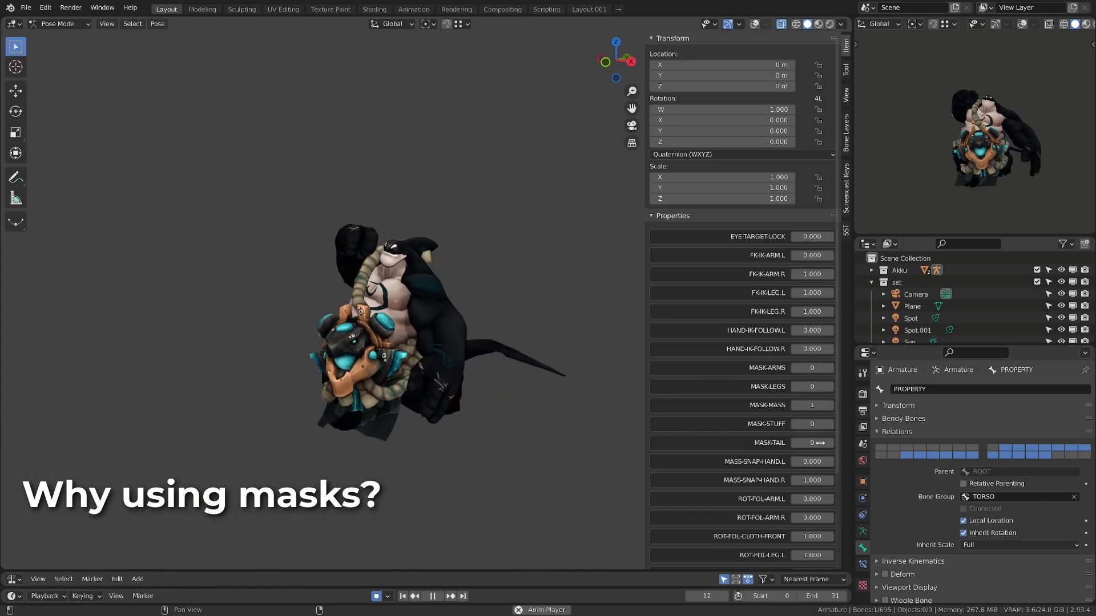
{"action": "left_click", "coordinate": [829, 424]}
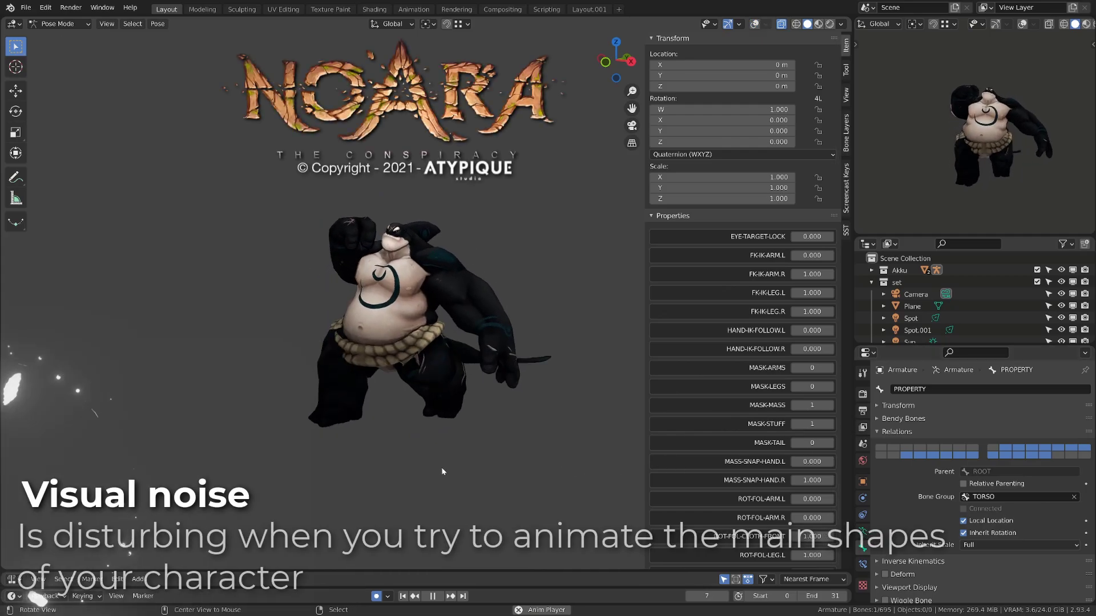
{"action": "mouse_move", "coordinate": [502, 451]}
{"action": "middle_mouse_down"}
{"action": "mouse_move", "coordinate": [567, 457]}
{"action": "mouse_move", "coordinate": [497, 448]}
{"action": "middle_mouse_up"}
{"action": "left_click", "coordinate": [816, 368]}
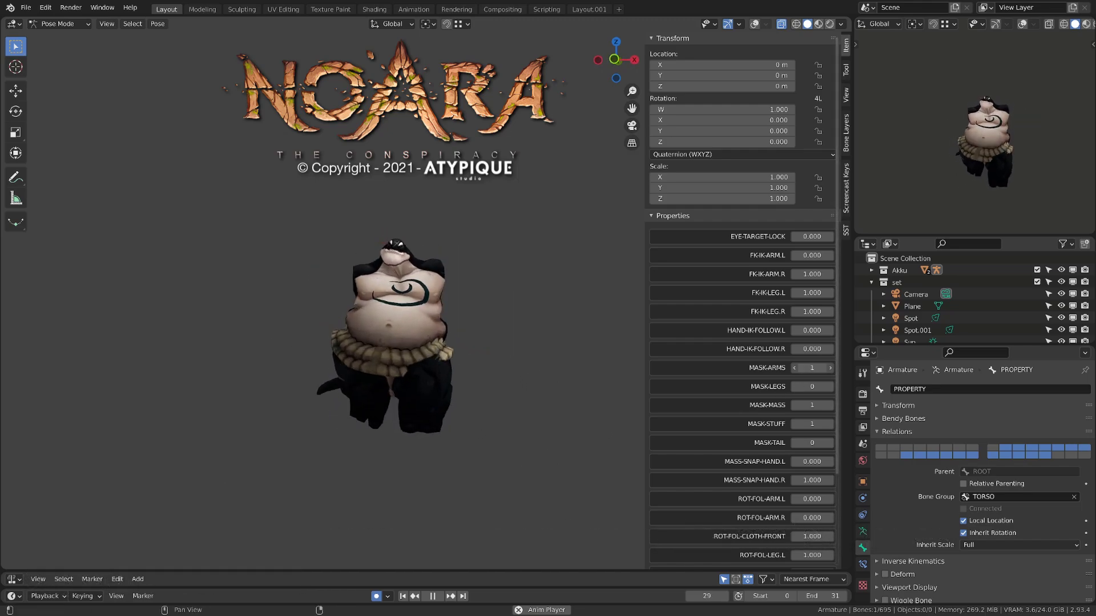
- Set the rig's MASK-LEGS and MASK-TAIL properties to 1, and toggle the arms mask
{"action": "middle_click_drag", "start_coordinate": [467, 364], "coordinate": [430, 386]}
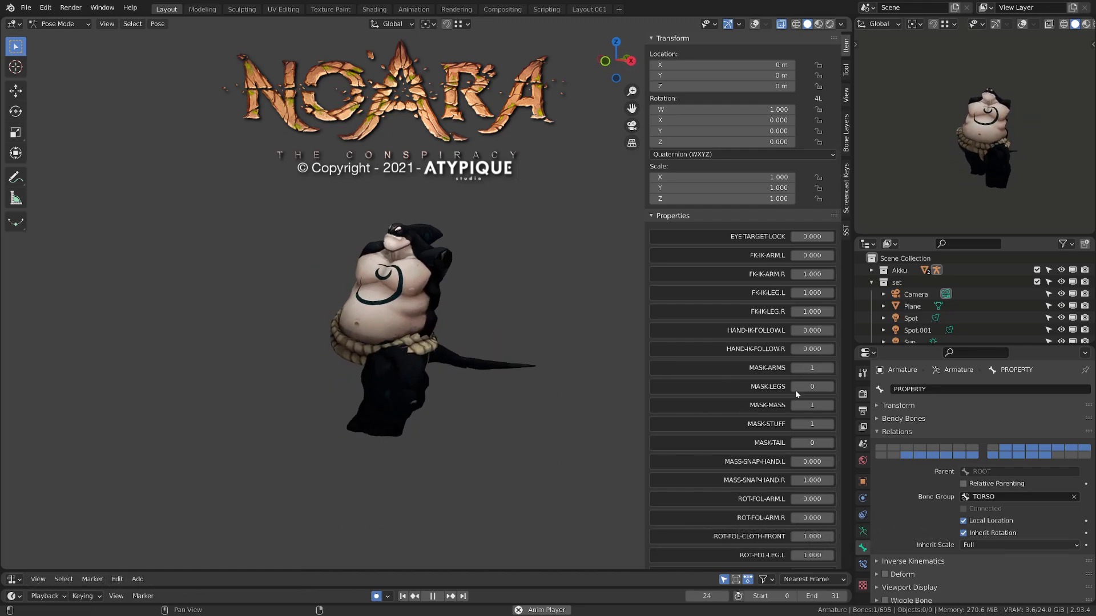
{"action": "left_click", "coordinate": [810, 386]}
{"action": "middle_click_drag", "start_coordinate": [503, 426], "coordinate": [583, 433]}
{"action": "left_click", "coordinate": [810, 442]}
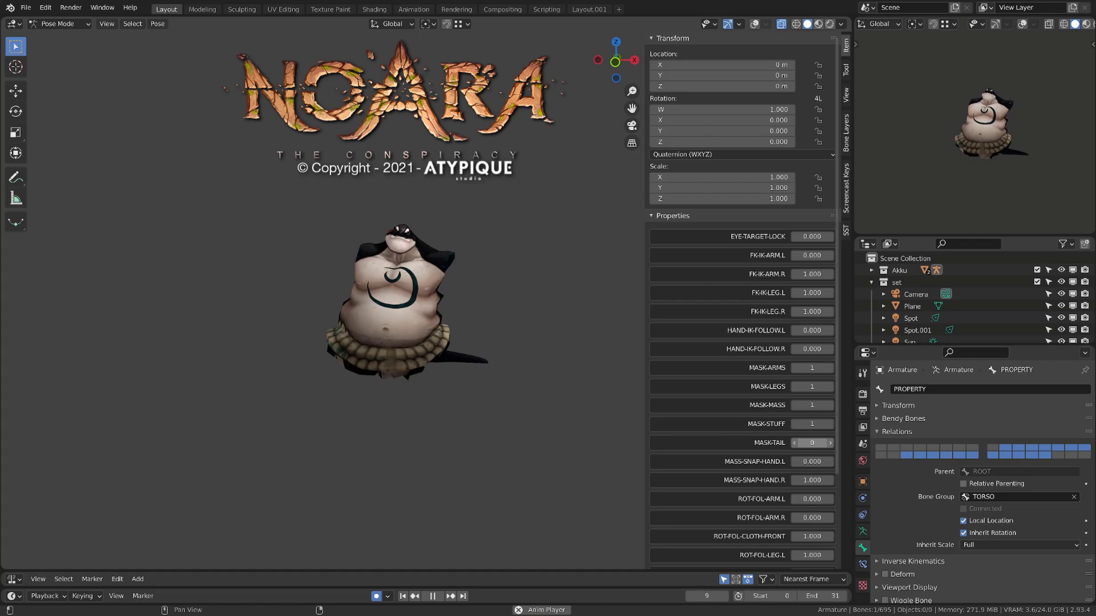
{"action": "middle_click_drag", "start_coordinate": [452, 419], "coordinate": [399, 421]}
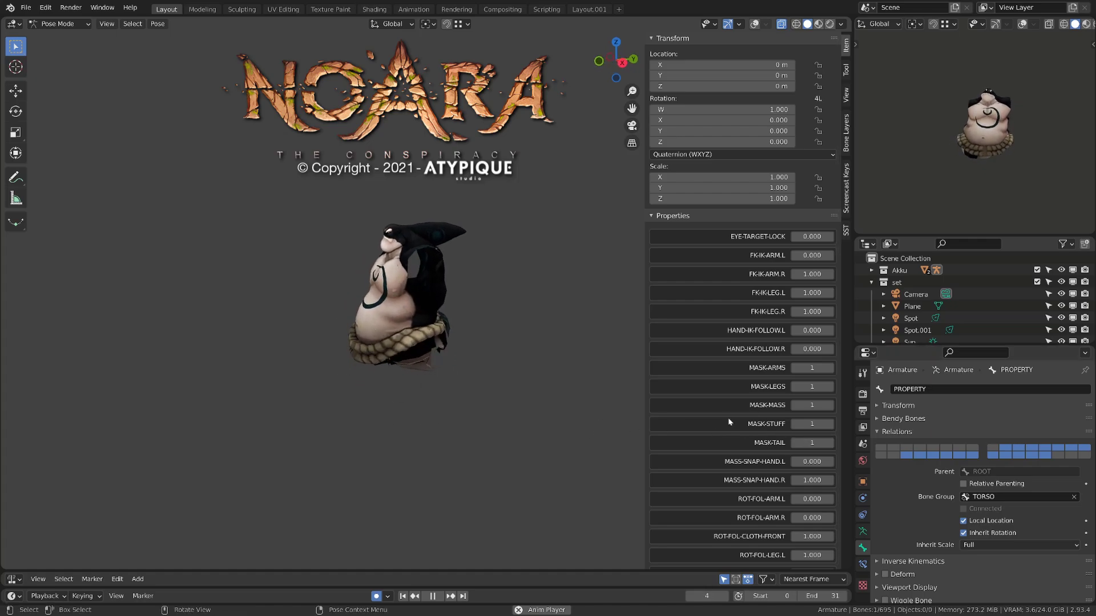
{"action": "left_click", "coordinate": [812, 368]}
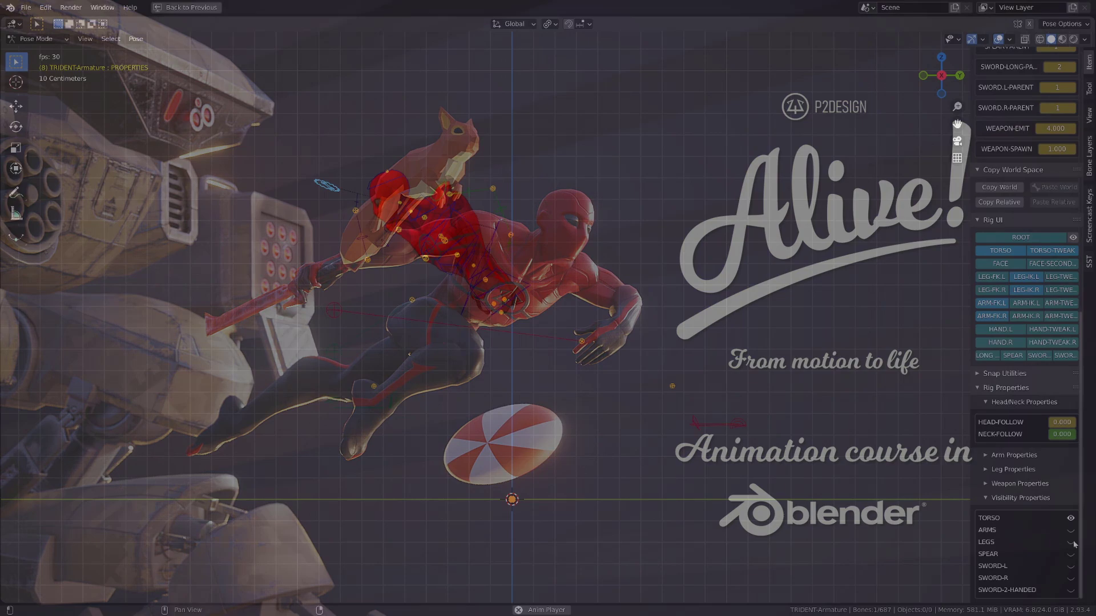
- Show the Trident character's legs, toggle the torso's visibility off and on, and hide the viewport overlays
{"action": "left_click", "coordinate": [1071, 542]}
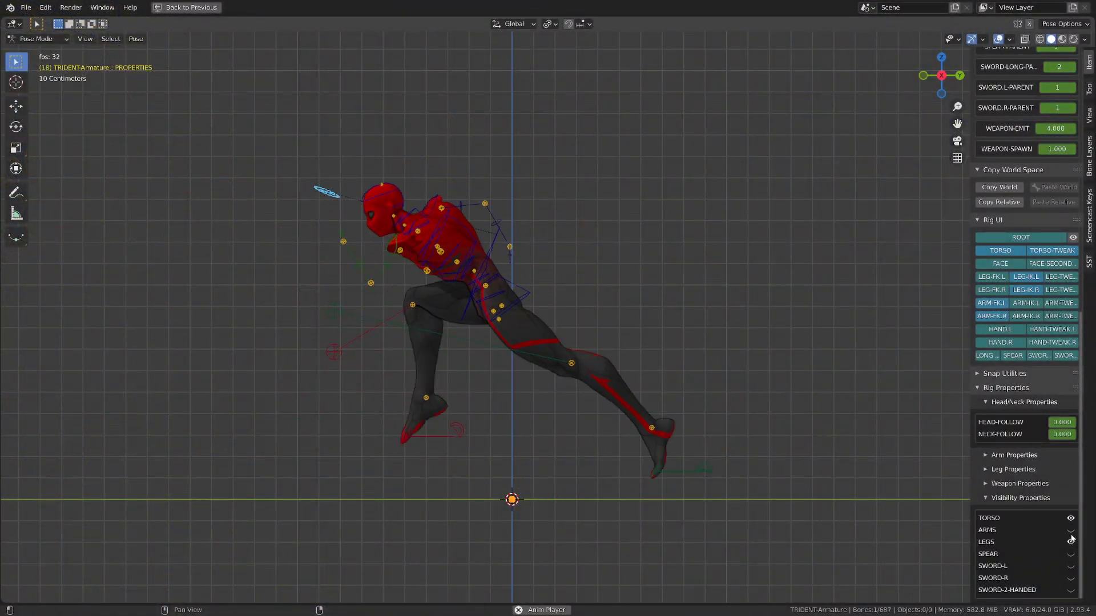
{"action": "left_click", "coordinate": [1070, 518]}
{"action": "key", "text": "shift+alt+z"}
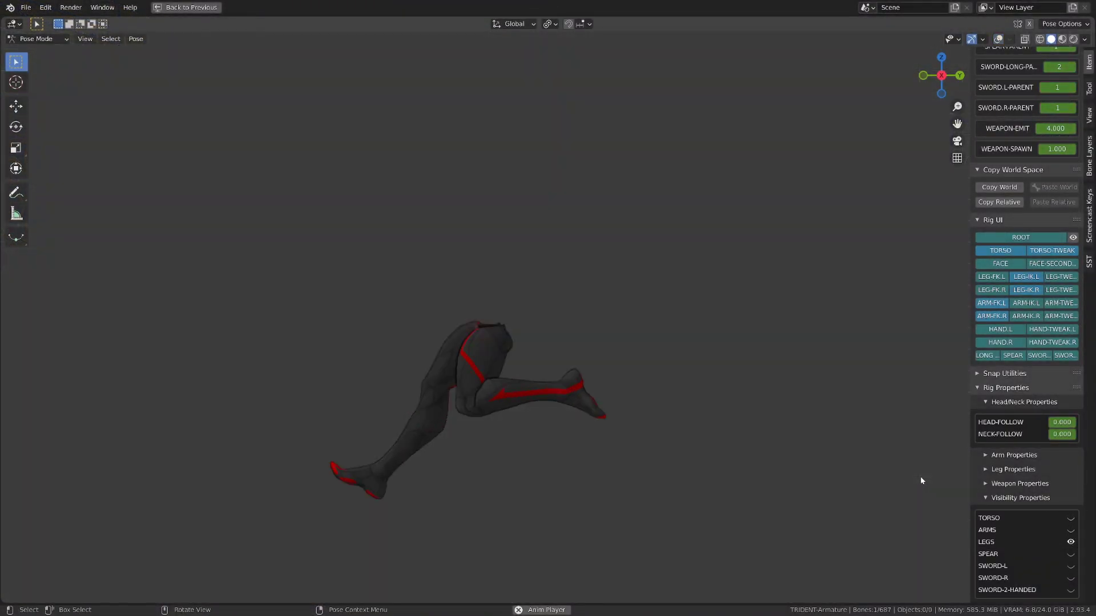
{"action": "left_click", "coordinate": [1071, 518]}
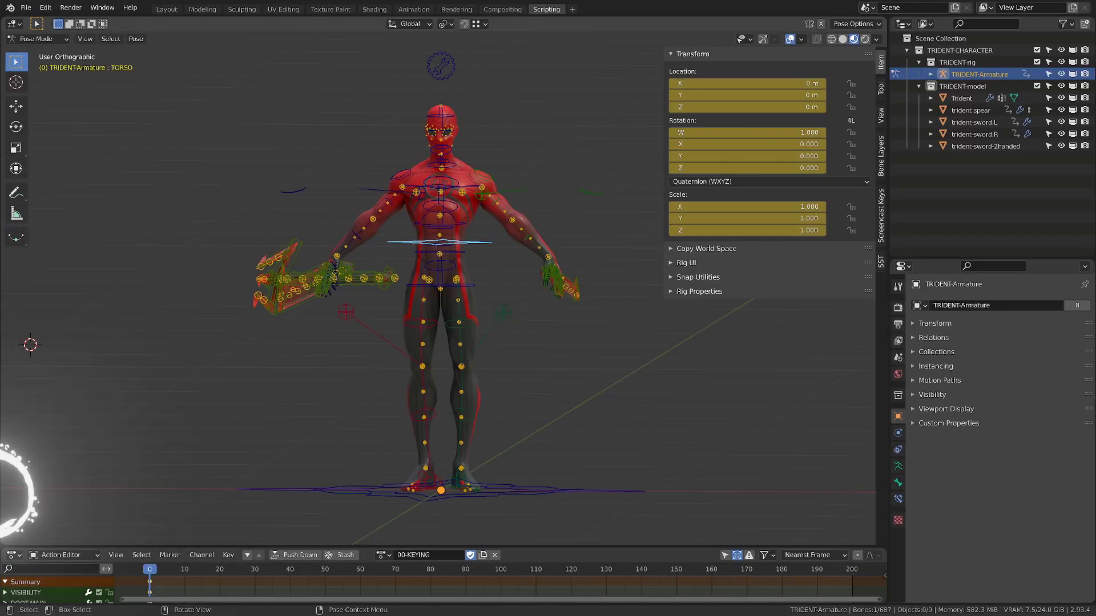
- Hide the spear and sword objects in the TRIDENT-model collection and toggle the Trident mesh's visibility
{"action": "middle_click_drag", "start_coordinate": [526, 306], "coordinate": [506, 320]}
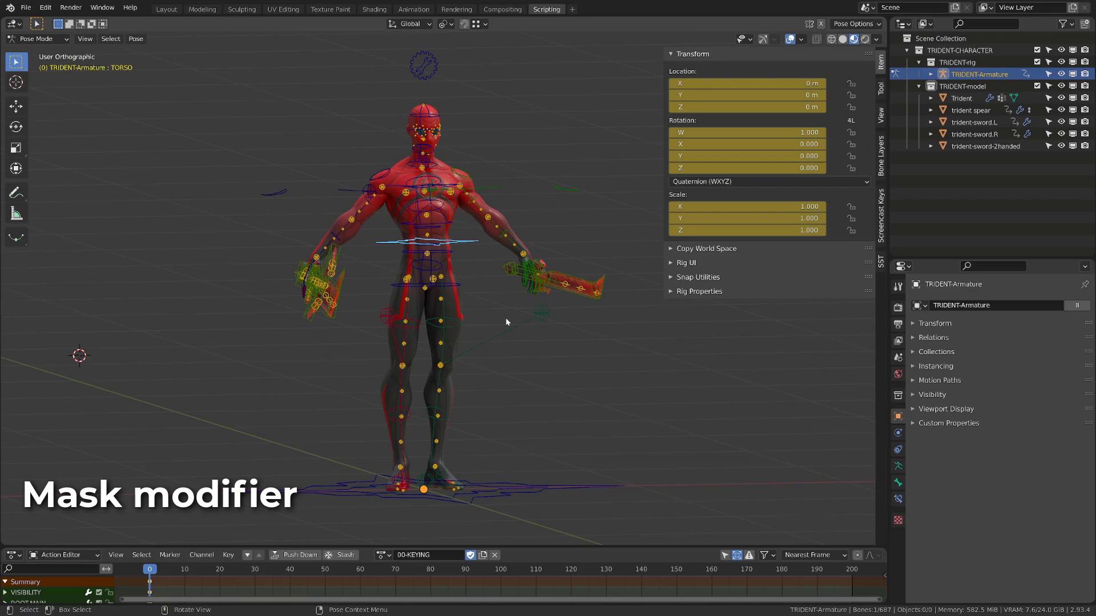
{"action": "key", "text": "g"}
{"action": "right_click", "coordinate": [517, 386]}
{"action": "middle_click_drag", "start_coordinate": [508, 372], "coordinate": [490, 368]}
{"action": "left_click_drag", "start_coordinate": [1061, 147], "coordinate": [1060, 134]}
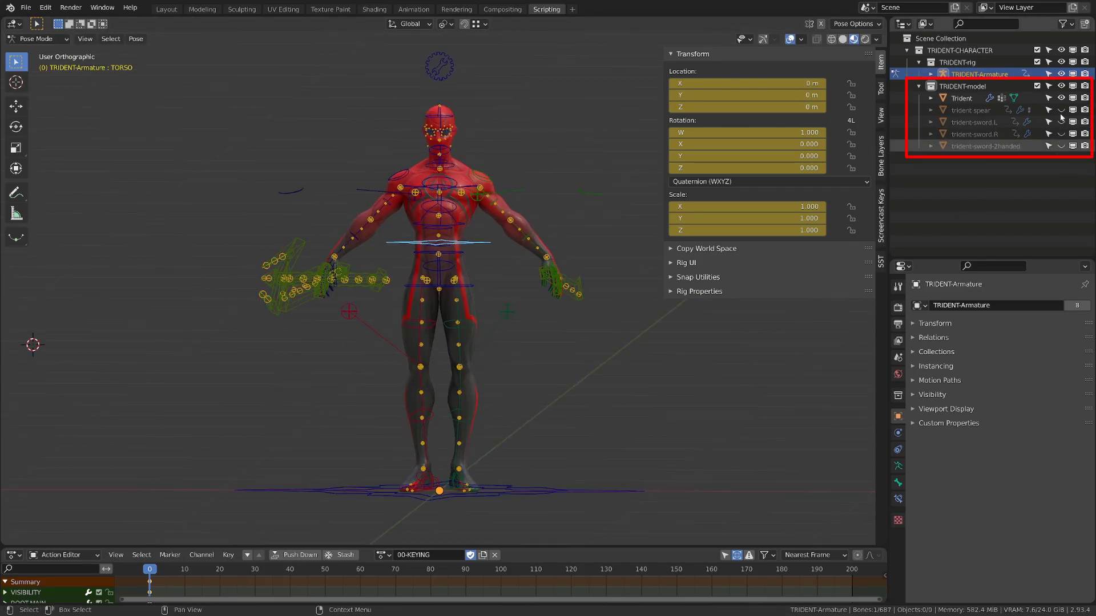
{"action": "middle_click_drag", "start_coordinate": [580, 342], "coordinate": [578, 343]}
{"action": "left_click_drag", "start_coordinate": [1061, 121], "coordinate": [1062, 101]}
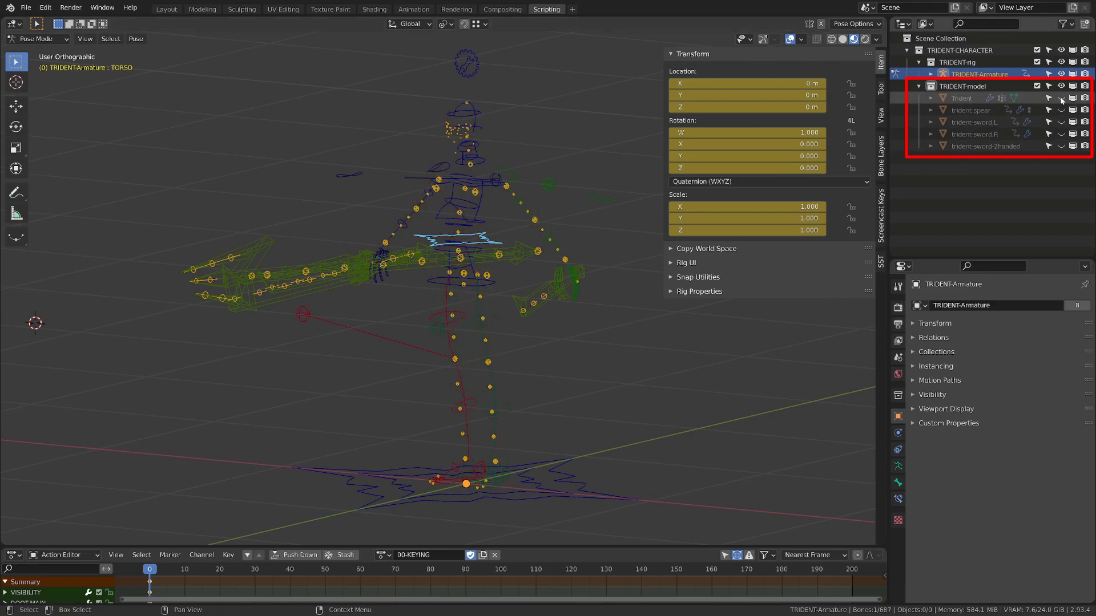
{"action": "left_click", "coordinate": [1061, 98]}
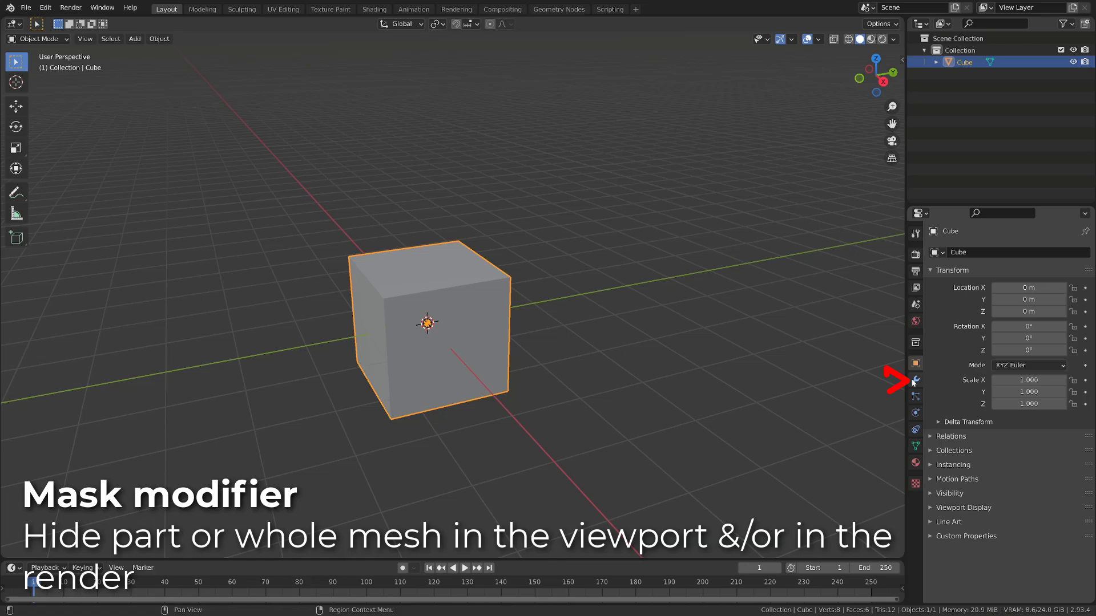
- Add a Mask modifier to the cube and invert its vertex group influence
{"action": "left_click", "coordinate": [915, 380]}
{"action": "left_click", "coordinate": [1009, 252]}
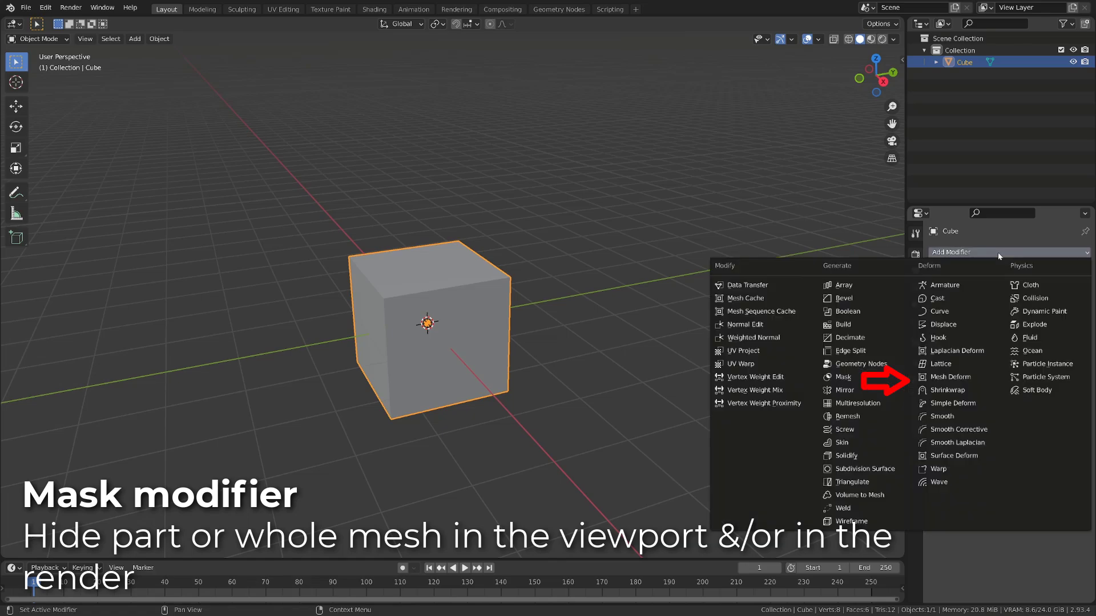
{"action": "left_click", "coordinate": [844, 378]}
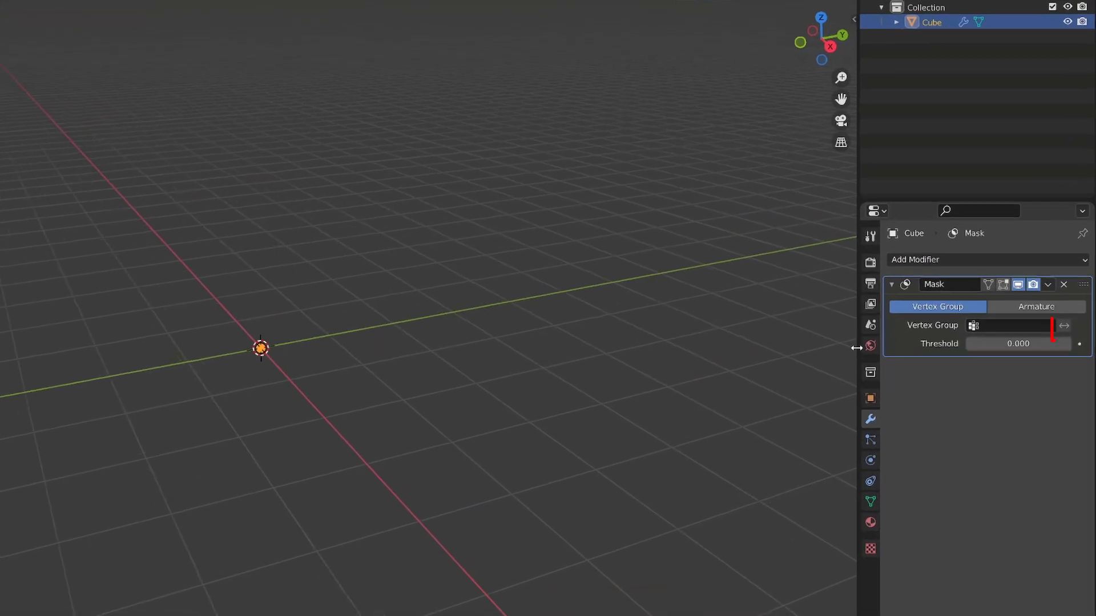
{"action": "left_click", "coordinate": [1063, 331]}
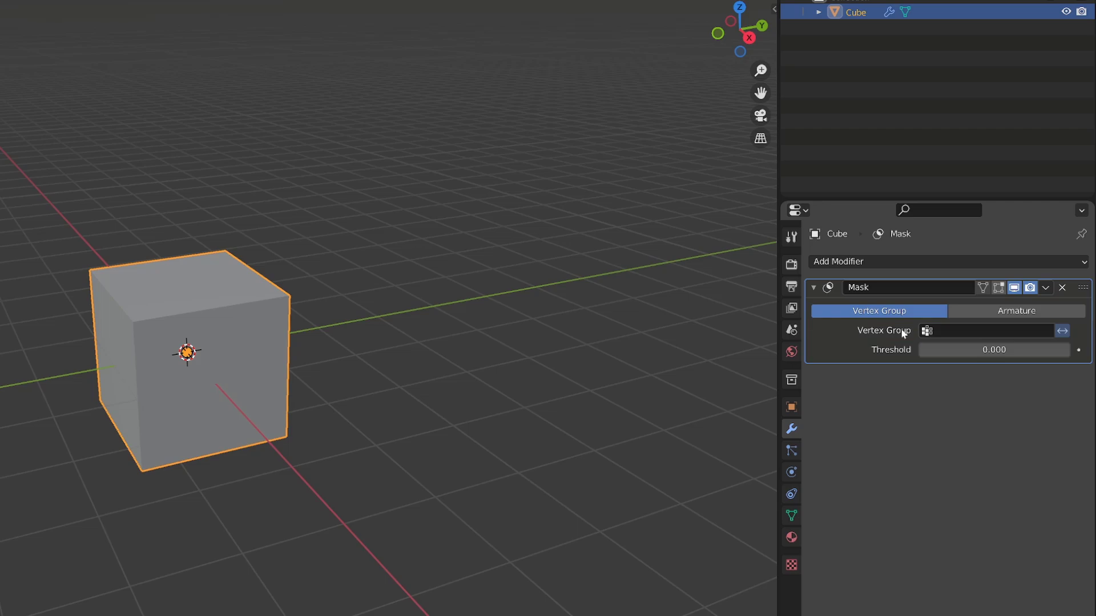
- Create a vertex group named mask from the four vertices of the cube's top face
{"action": "left_click", "coordinate": [792, 516]}
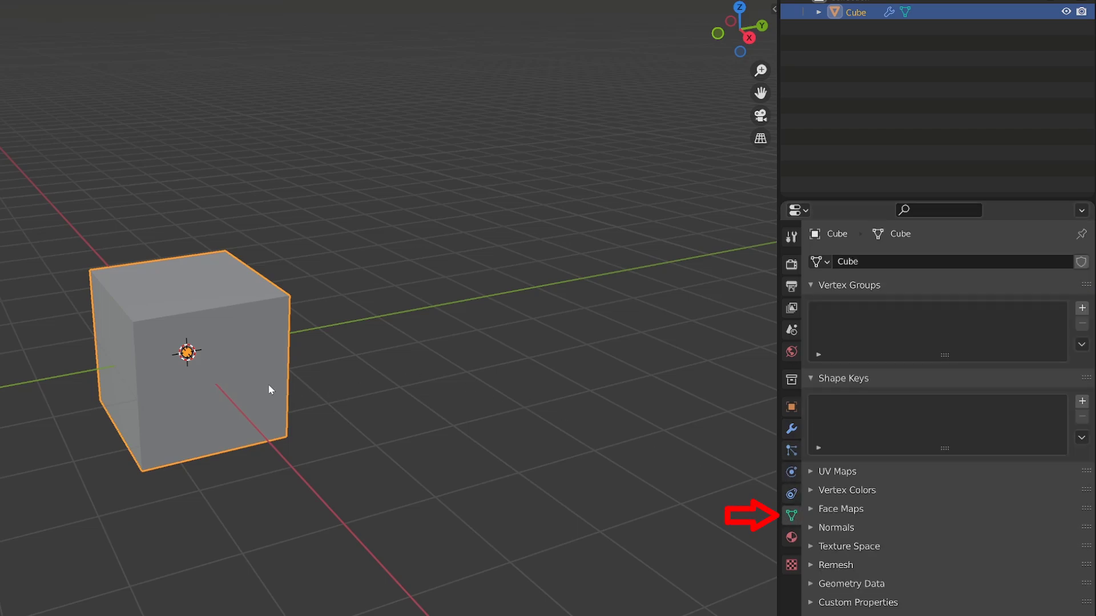
{"action": "key", "text": "Tab"}
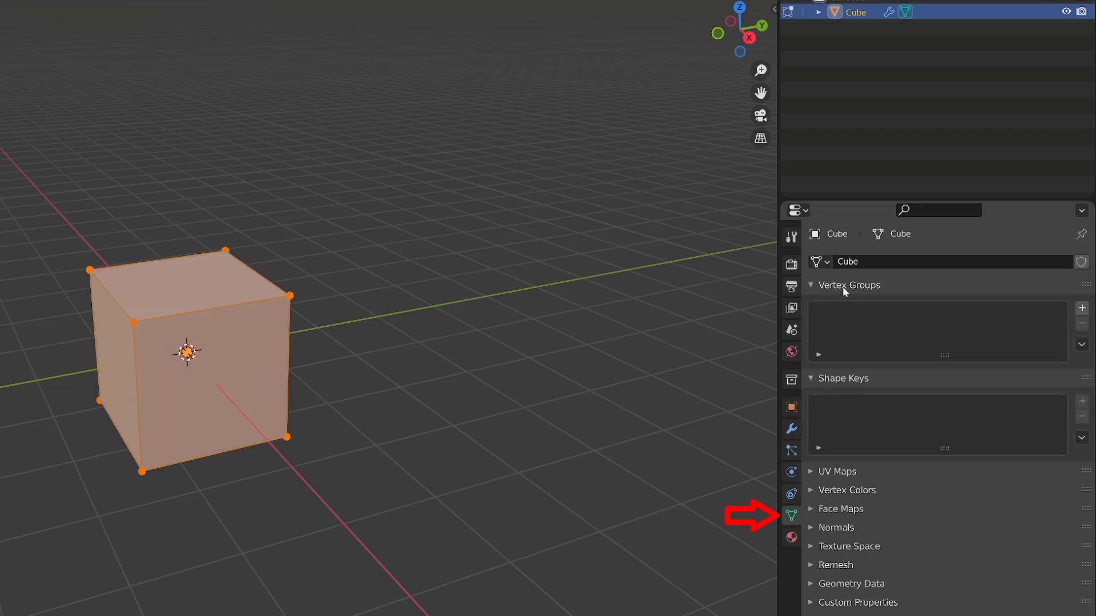
{"action": "left_click", "coordinate": [120, 311]}
{"action": "left_click", "coordinate": [104, 266], "text": "shift"}
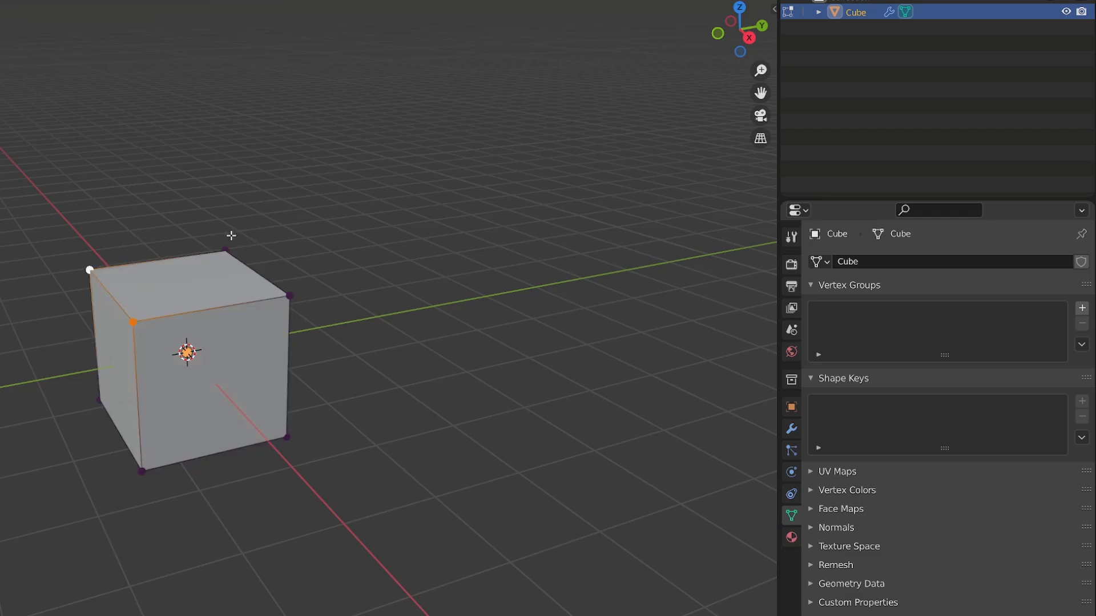
{"action": "left_click", "coordinate": [289, 297], "text": "shift"}
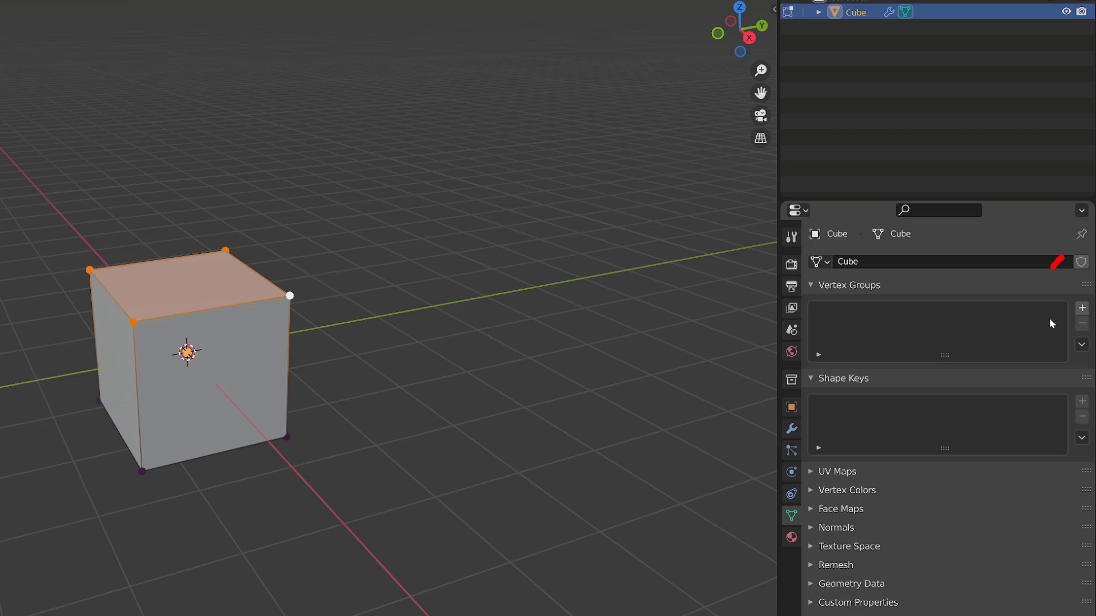
{"action": "left_click", "coordinate": [1083, 309]}
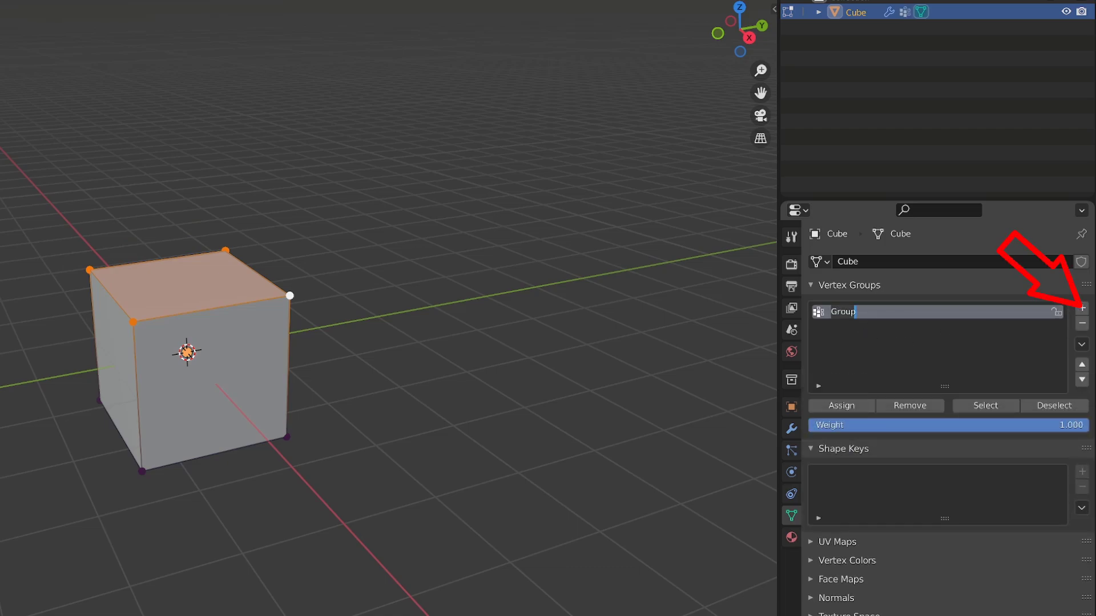
{"action": "type", "text": "mask"}
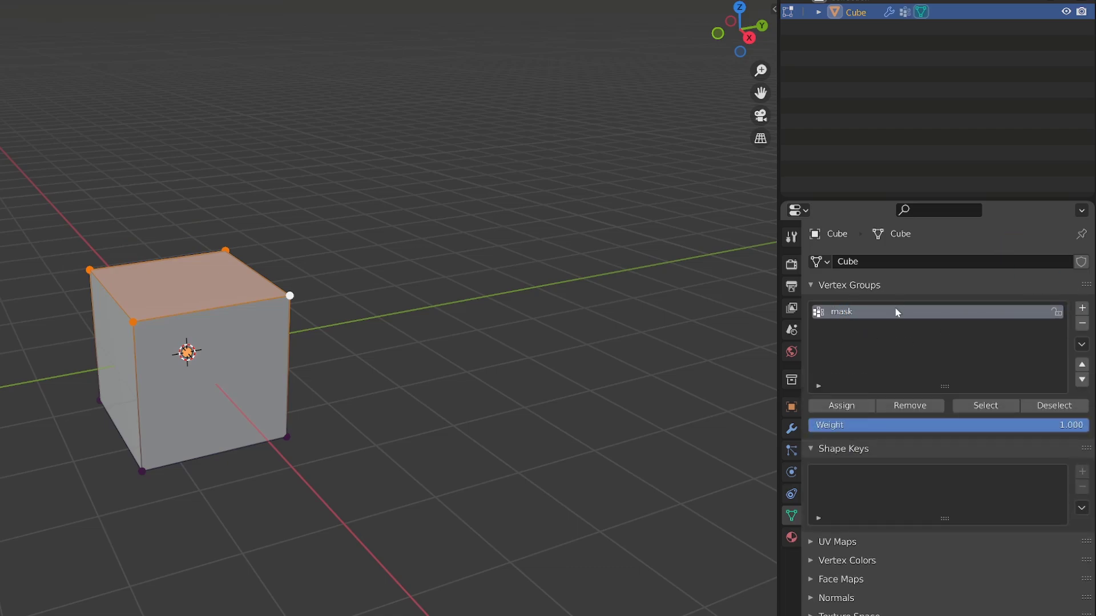
{"action": "key", "text": "Tab"}
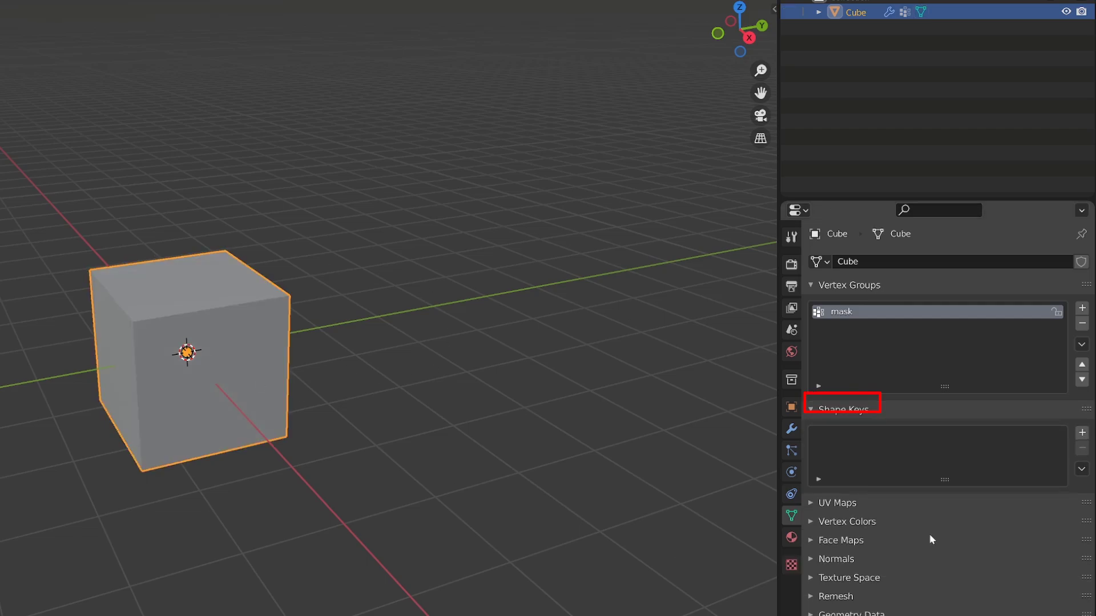
- Assign the mask vertex group to the cube's Mask modifier, with inversion off
{"action": "left_click", "coordinate": [791, 435]}
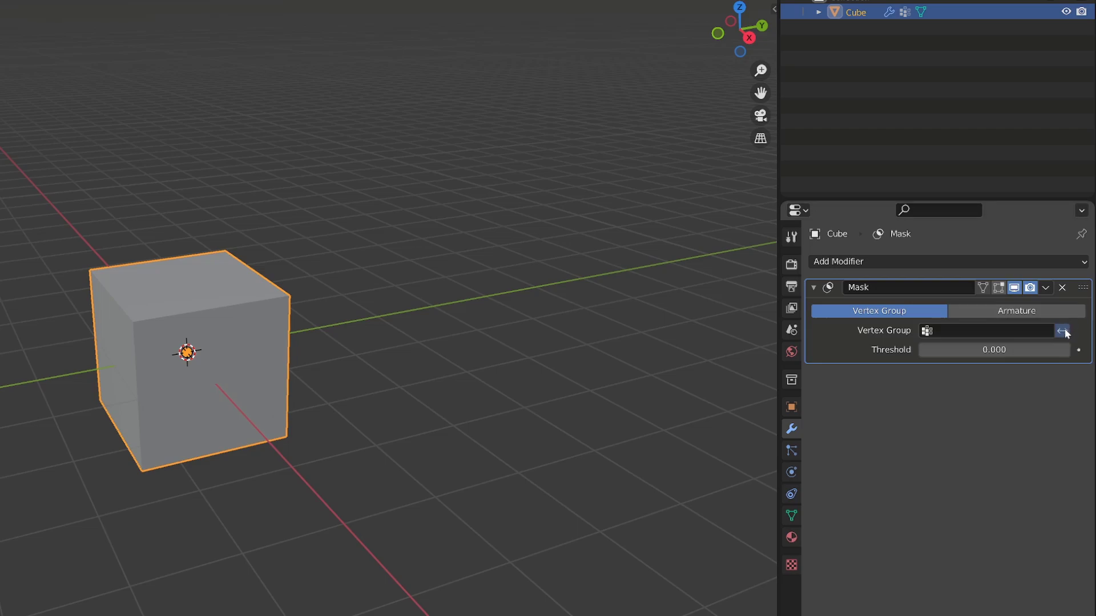
{"action": "left_click", "coordinate": [988, 333]}
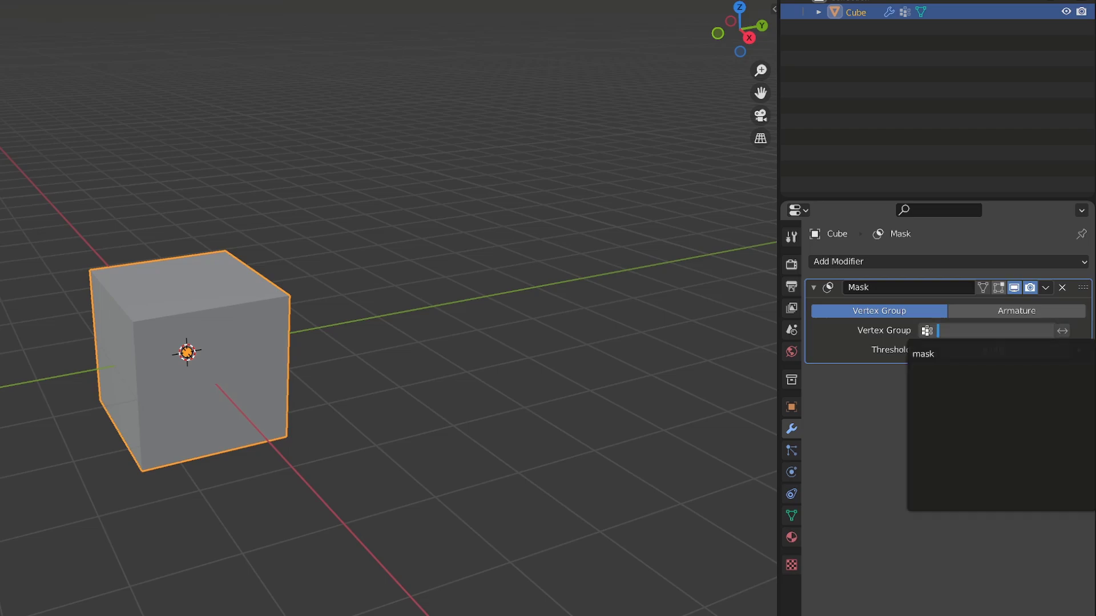
{"action": "left_click", "coordinate": [955, 354]}
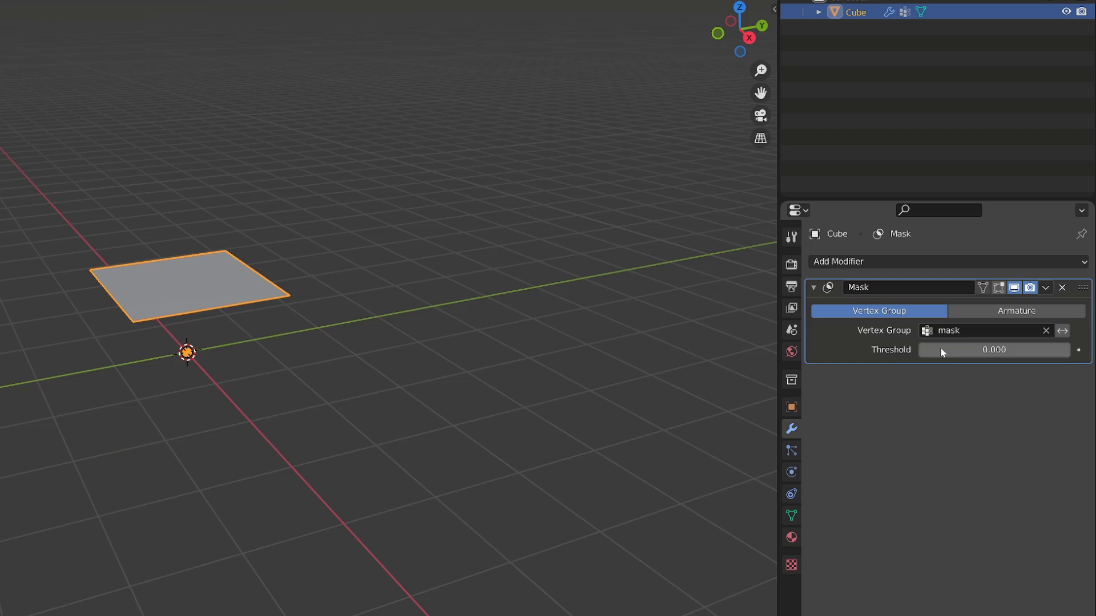
- Toggle the Mask modifier's vertex group inversion repeatedly to compare both results, leaving it on
{"action": "middle_click_drag", "start_coordinate": [140, 388], "coordinate": [152, 352]}
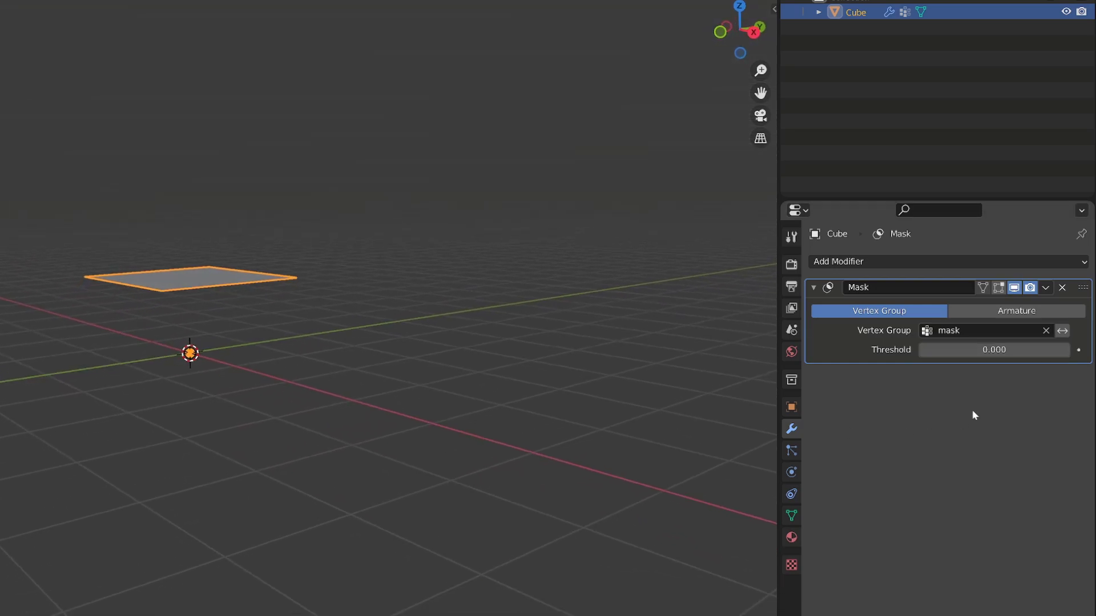
{"action": "left_click", "coordinate": [1062, 331]}
{"action": "left_click", "coordinate": [1062, 331]}
{"action": "left_click", "coordinate": [1062, 331]}
{"action": "left_click", "coordinate": [1062, 331]}
{"action": "left_click", "coordinate": [1063, 331]}
{"action": "middle_click_drag", "start_coordinate": [394, 434], "coordinate": [445, 411]}
{"action": "left_click", "coordinate": [1066, 332]}
{"action": "left_click", "coordinate": [1065, 333]}
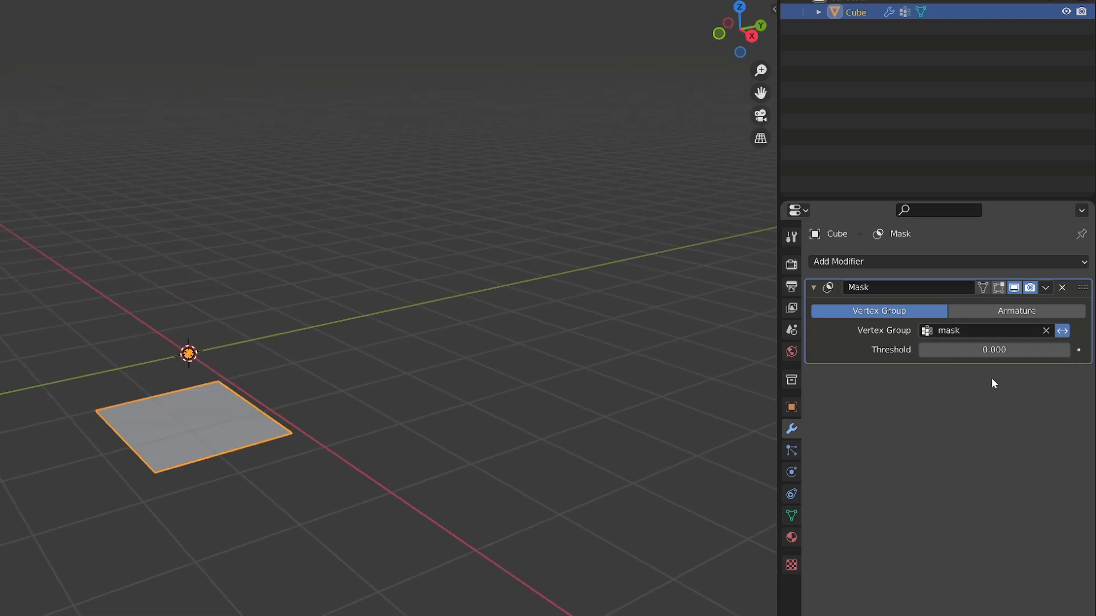
- Toggle the Mask modifier's viewport display repeatedly, leaving it off while render display remains on
{"action": "left_click", "coordinate": [1014, 288]}
{"action": "left_click", "coordinate": [1014, 288]}
{"action": "left_click", "coordinate": [1014, 288]}
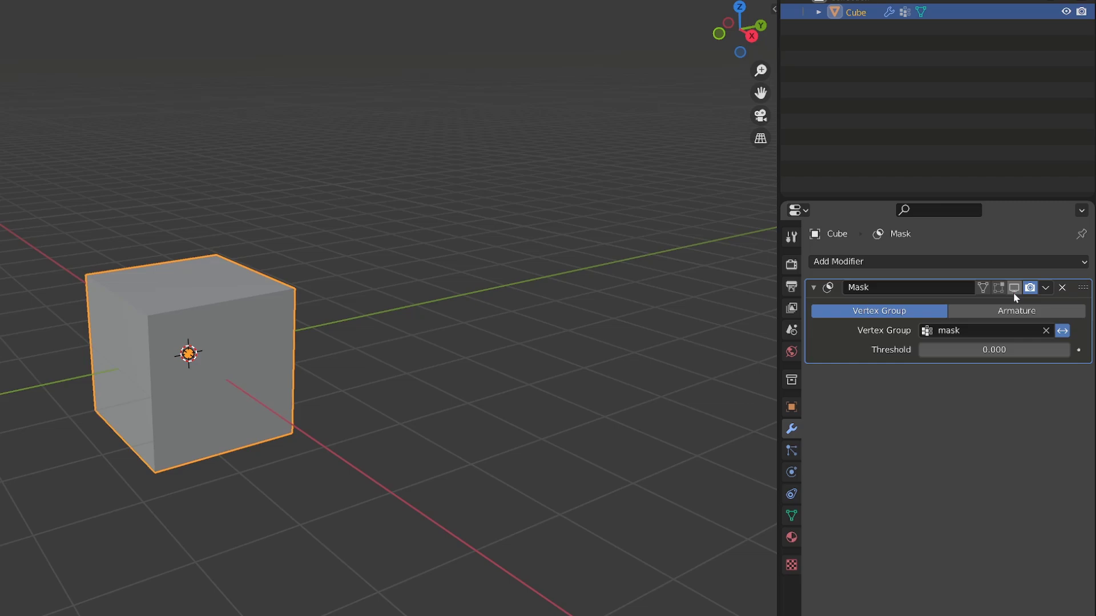
{"action": "left_click", "coordinate": [1014, 288]}
{"action": "left_click", "coordinate": [1014, 289]}
{"action": "left_click", "coordinate": [1013, 288]}
{"action": "left_click", "coordinate": [1014, 288]}
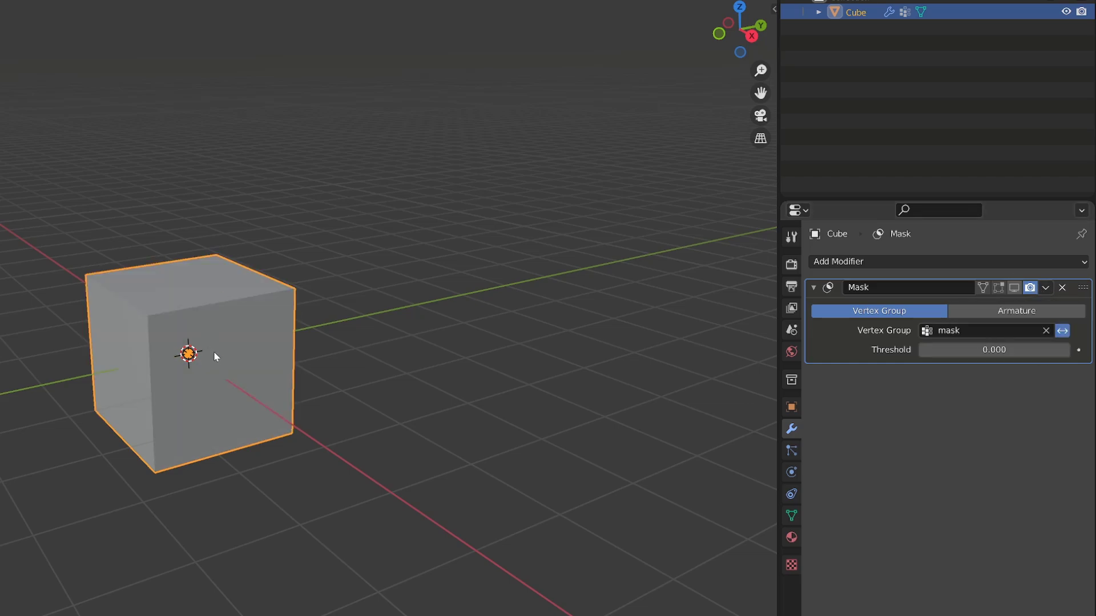
- Try to render the scene, and add a camera aligned to the current view of the cube
{"action": "key", "text": "F12"}
{"action": "middle_click_drag", "start_coordinate": [544, 403], "coordinate": [399, 395]}
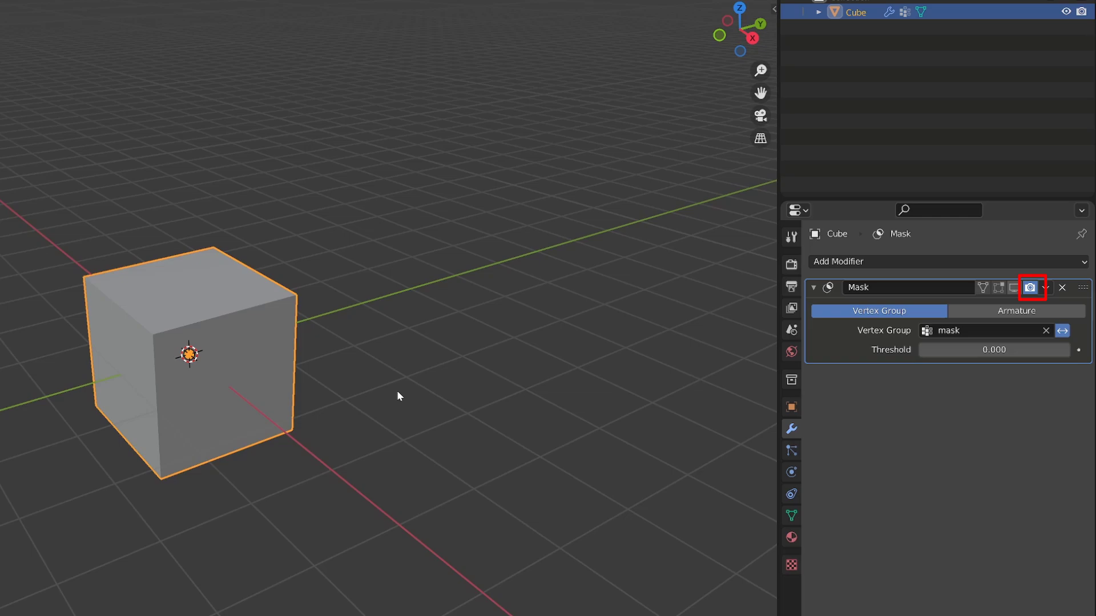
{"action": "middle_click_drag", "start_coordinate": [398, 395], "coordinate": [360, 404]}
{"action": "key", "text": "shift+a"}
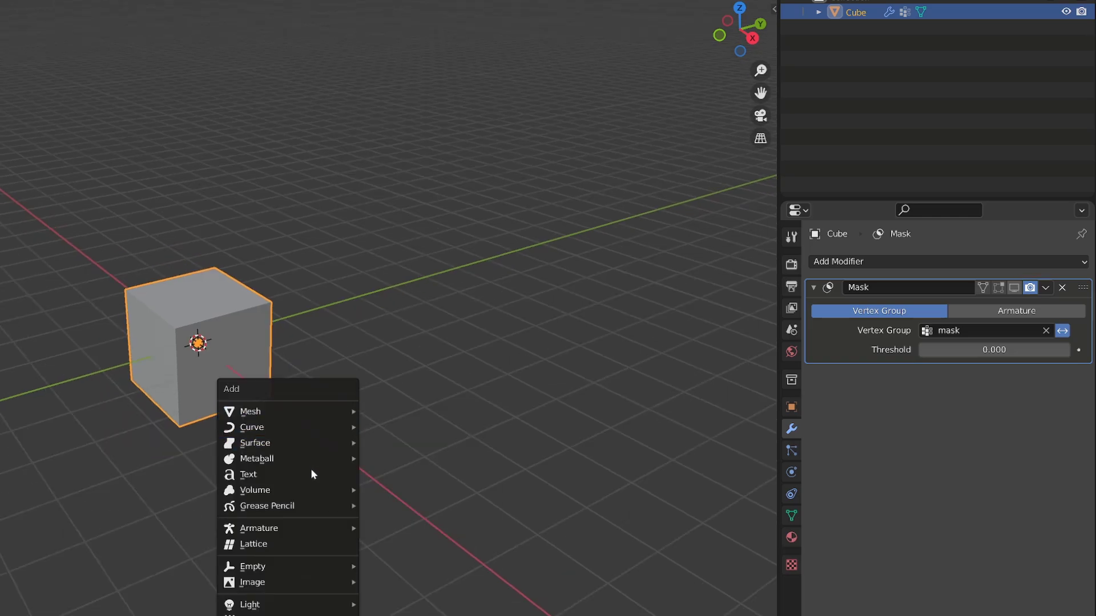
{"action": "left_click", "coordinate": [251, 615]}
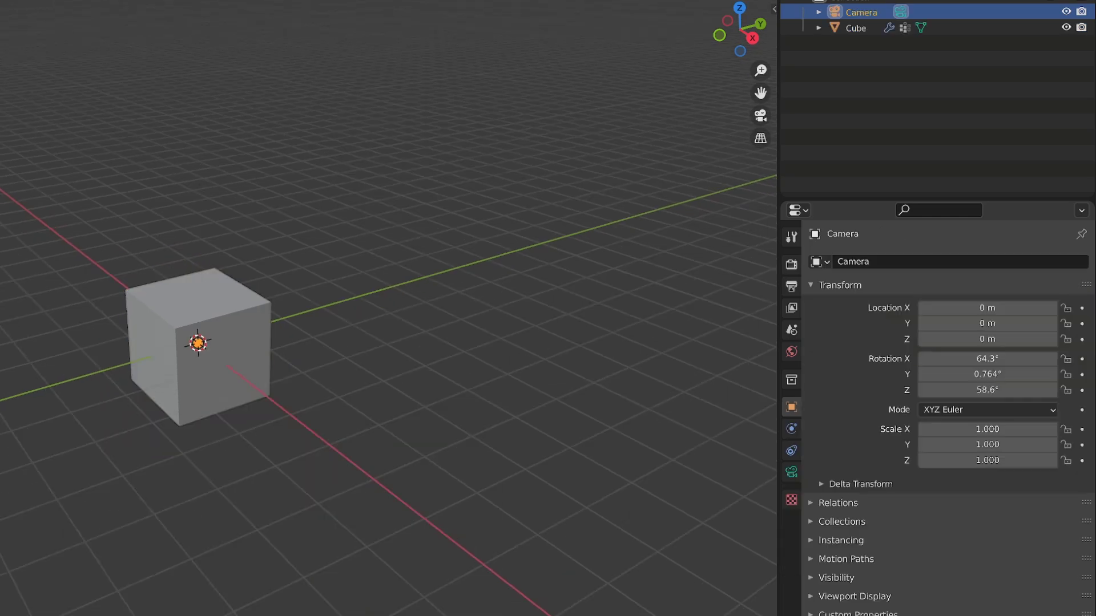
{"action": "key", "text": "ctrl+KP_0"}
{"action": "scroll", "coordinate": [333, 454], "scroll_direction": "up", "scroll_amount": 3}
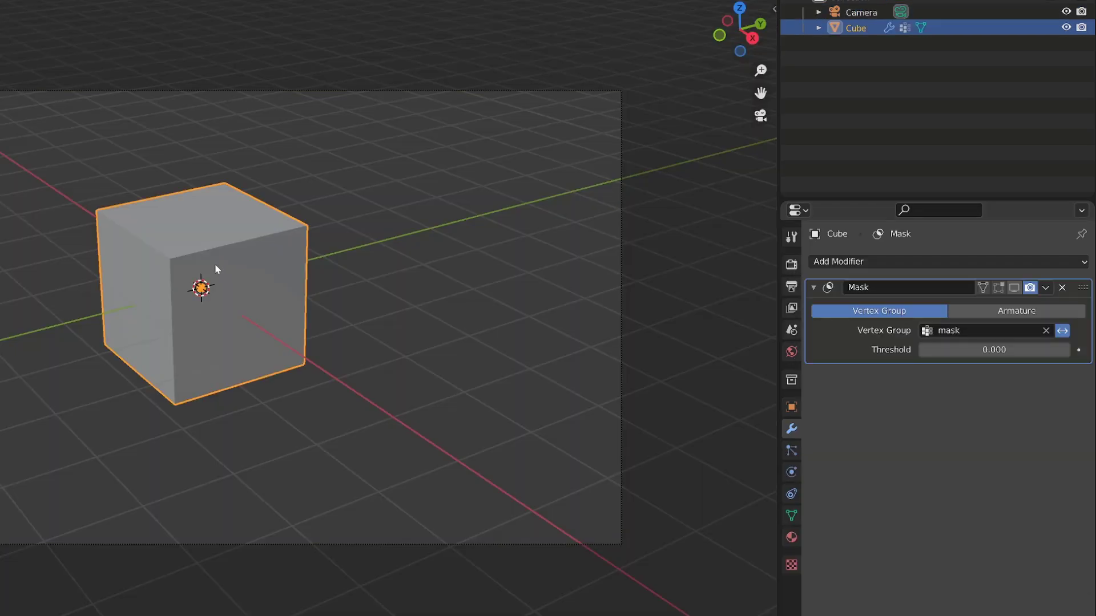
- Turn on the viewport display of the cube's Mask modifier and bring up the viewport shading choices
{"action": "left_click", "coordinate": [1014, 290]}
{"action": "key", "text": "z"}
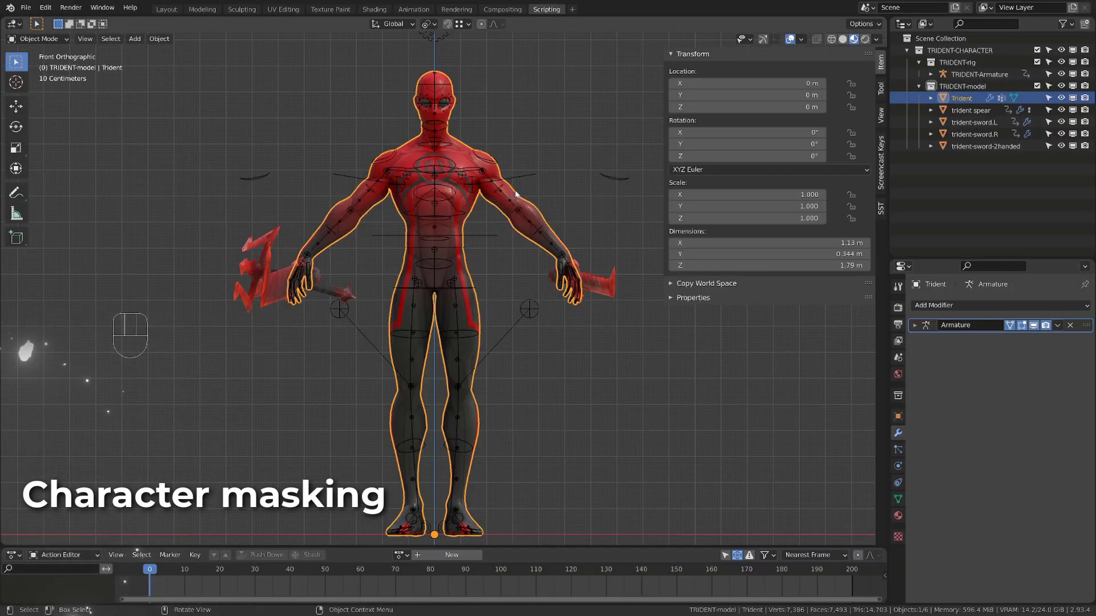
- Enter Edit Mode on the Trident character mesh and add a vertex group named MASK-ARMS
{"action": "key", "text": "Tab"}
{"action": "scroll", "coordinate": [433, 286], "scroll_direction": "up", "scroll_amount": 4}
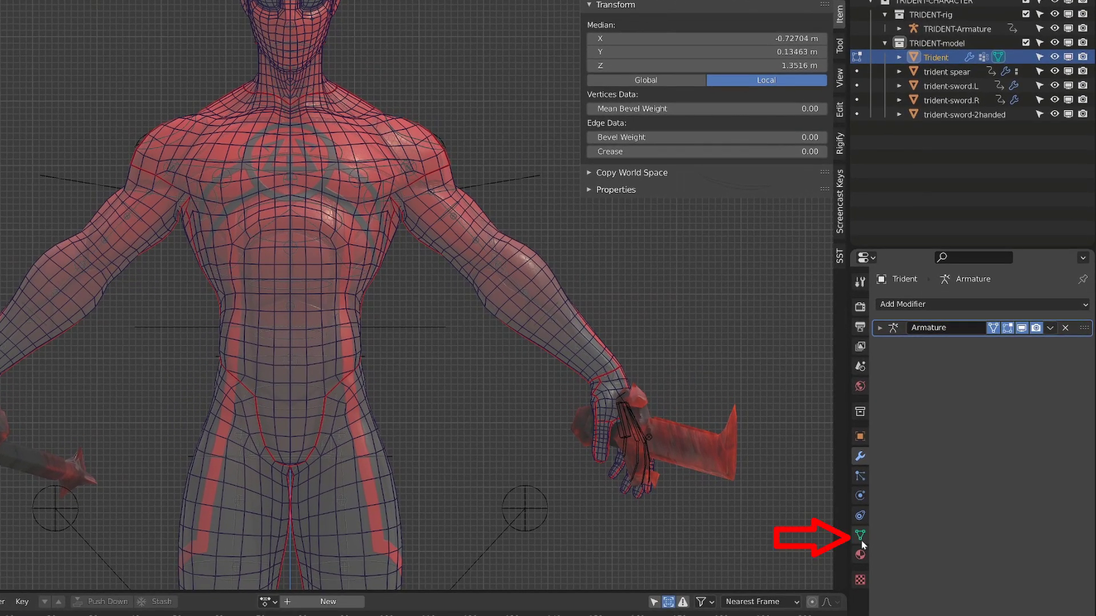
{"action": "left_click", "coordinate": [860, 536]}
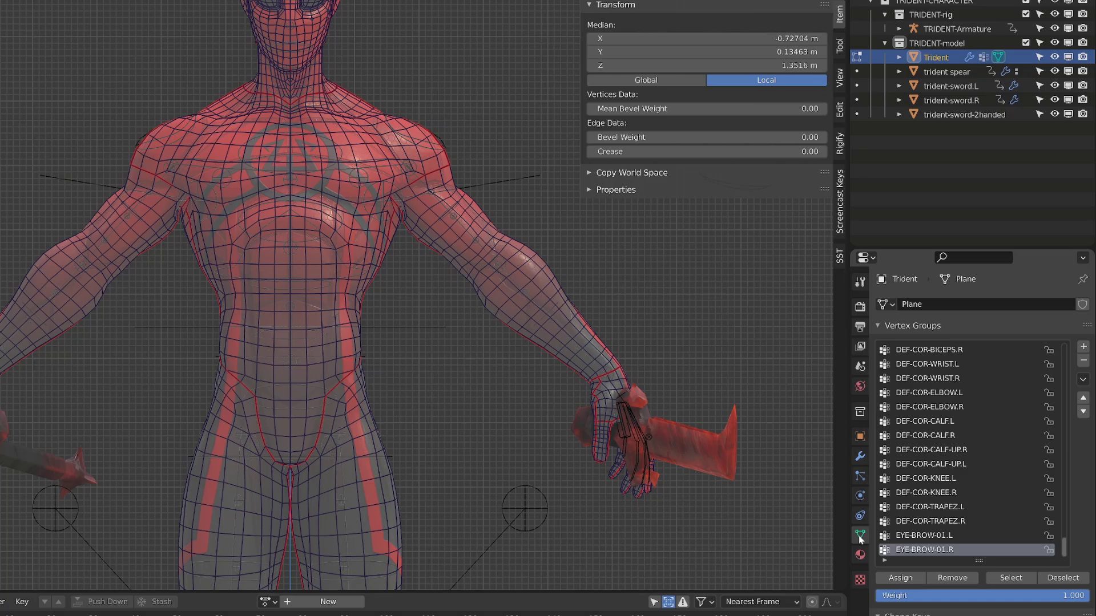
{"action": "left_click", "coordinate": [1082, 347]}
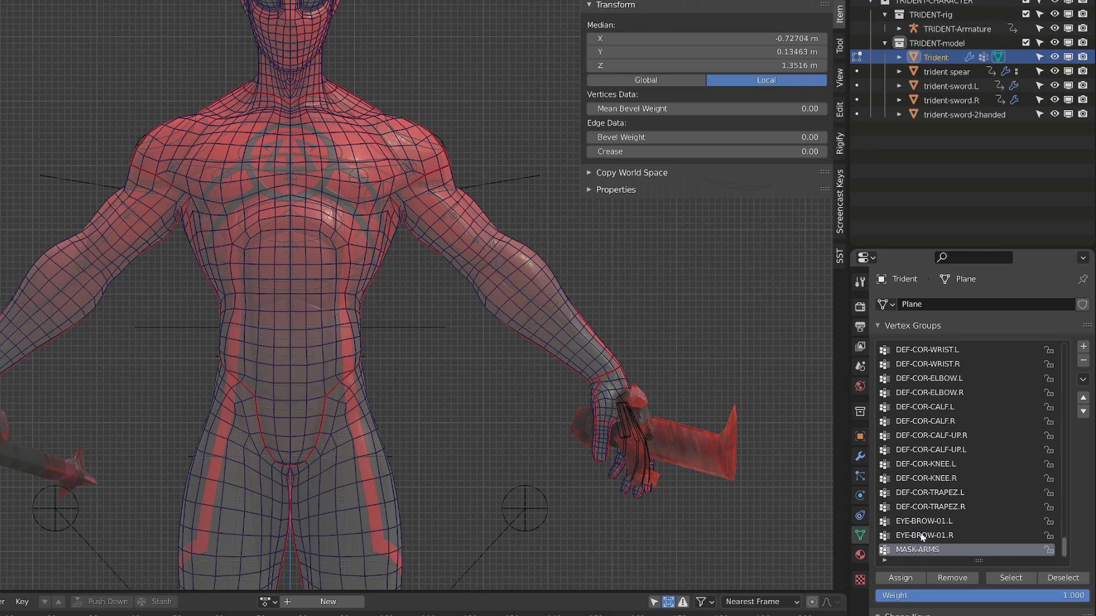
- Select the edge loops around both of the character's upper arms, just below the shoulders
{"action": "scroll", "coordinate": [437, 296], "scroll_direction": "up", "scroll_amount": 4}
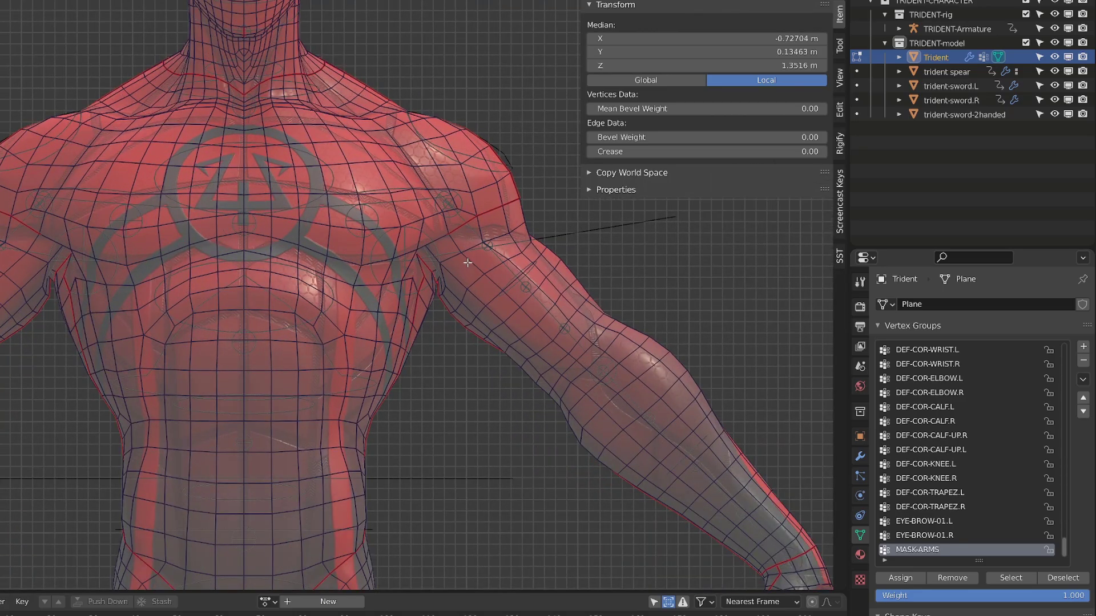
{"action": "left_click", "coordinate": [476, 249], "text": "alt"}
{"action": "scroll", "coordinate": [559, 310], "scroll_direction": "down", "scroll_amount": 4}
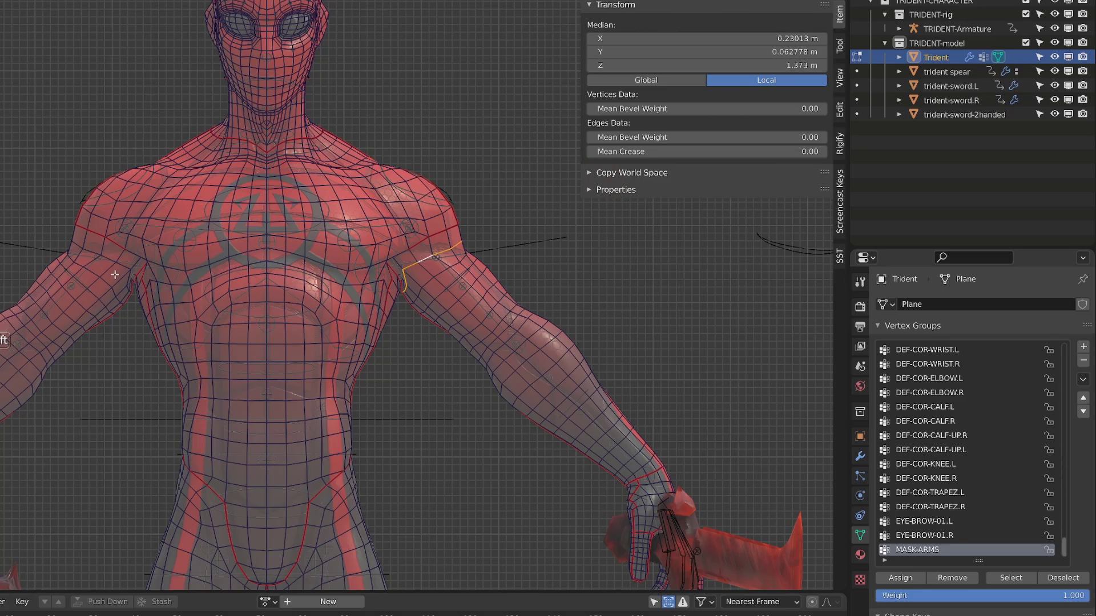
{"action": "left_click", "coordinate": [133, 273], "text": "alt+shift"}
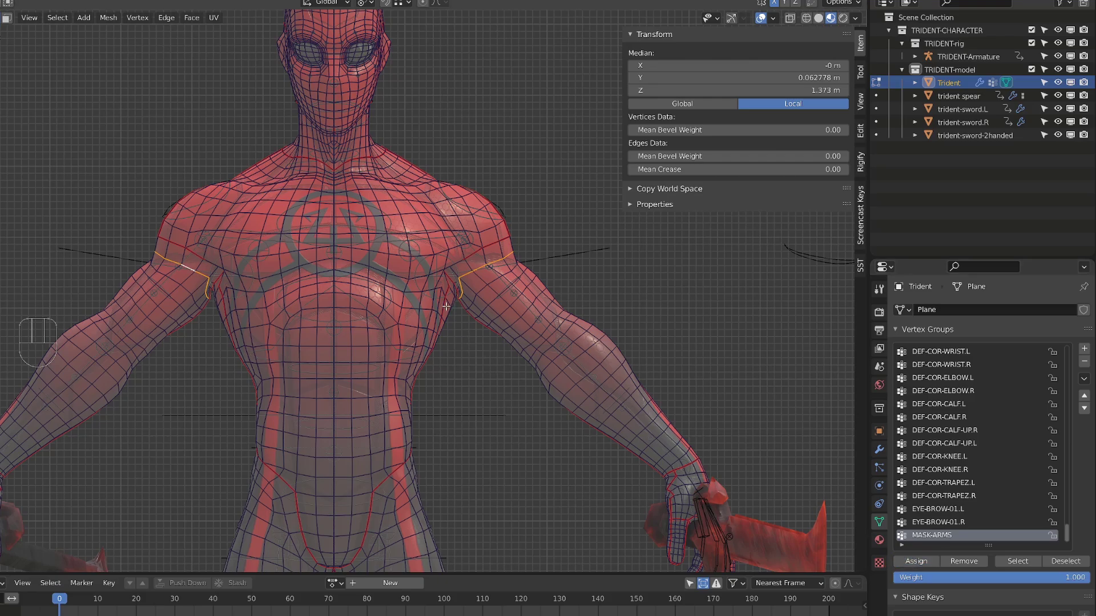
- Switch to vertex selection and hide the upper-arm loops to separate both arms from the body
{"action": "key", "text": "ctrl+z"}
{"action": "key", "text": "ctrl+z"}
{"action": "key", "text": "1"}
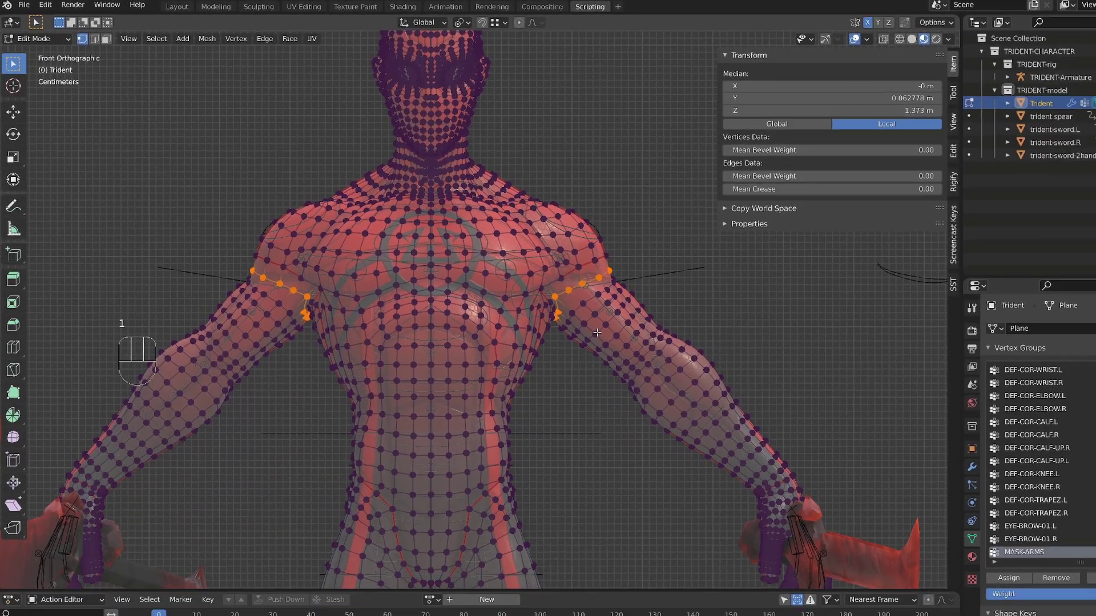
{"action": "key", "text": "h"}
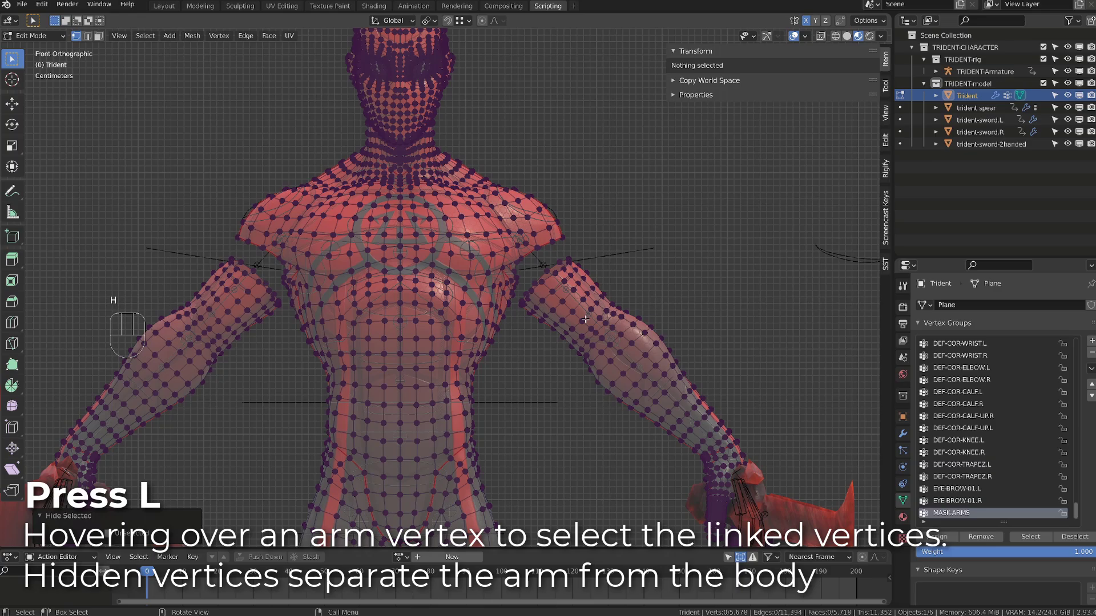
- Select all linked vertices of both arms and assign them to the MASK-ARMS vertex group
{"action": "key", "text": "l"}
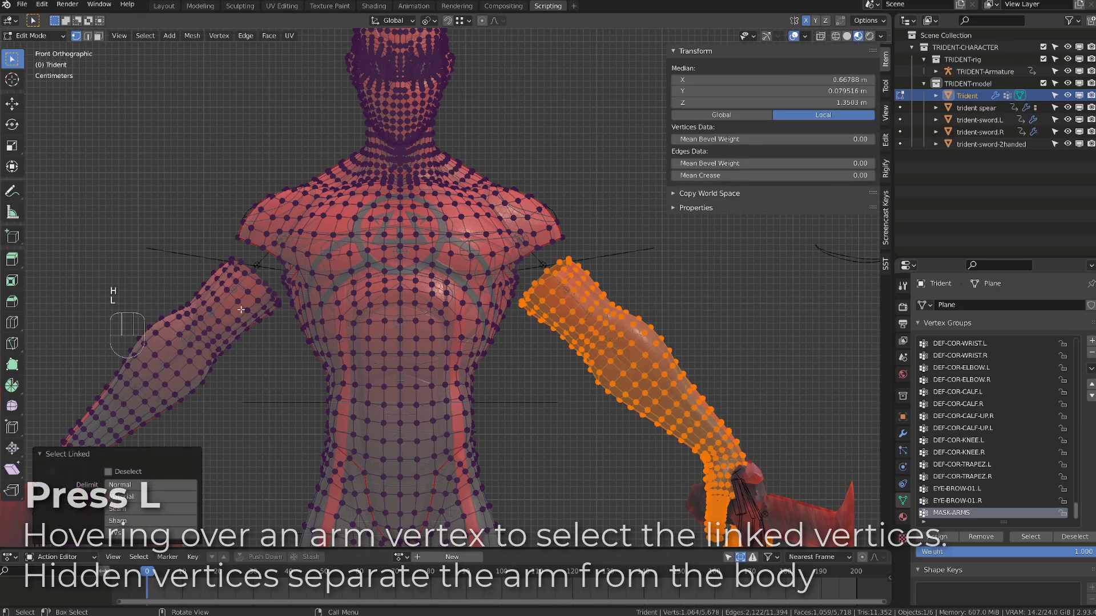
{"action": "key", "text": "l"}
{"action": "left_click", "coordinate": [937, 537]}
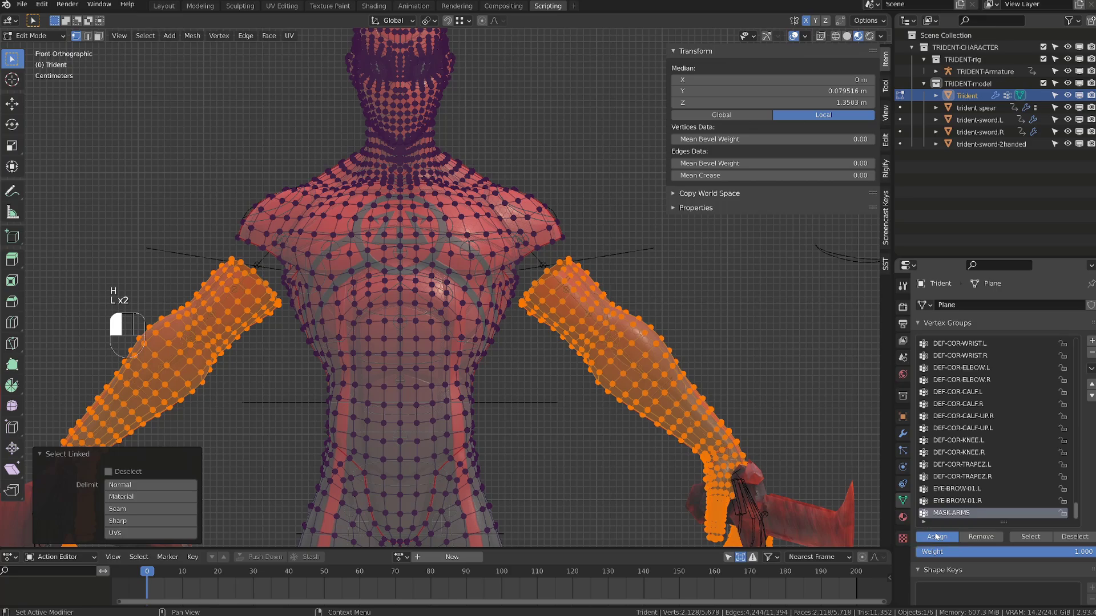
- Hide both arms and select the edge loops around the tops of both thighs
{"action": "scroll", "coordinate": [499, 345], "scroll_direction": "down", "scroll_amount": 2}
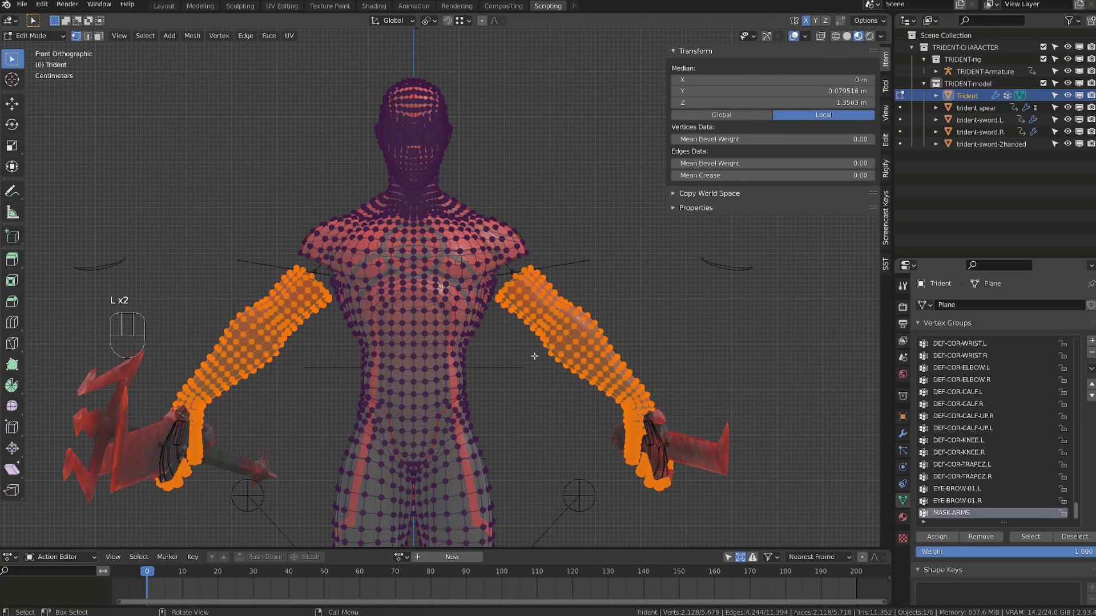
{"action": "key", "text": "h"}
{"action": "scroll", "coordinate": [465, 332], "scroll_direction": "up", "scroll_amount": 3}
{"action": "left_click", "coordinate": [465, 332], "text": "alt"}
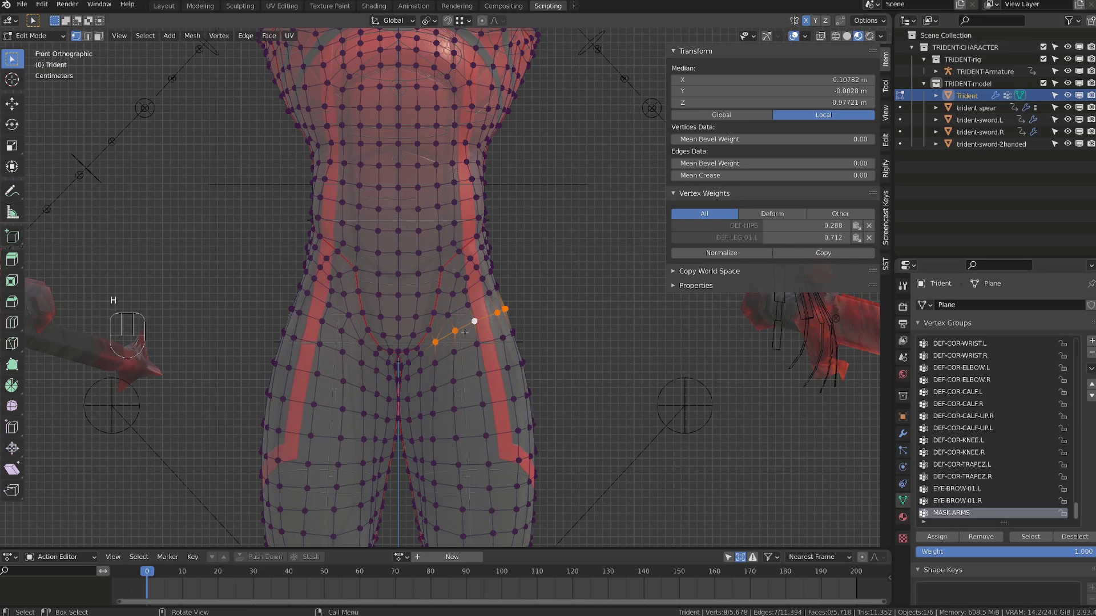
{"action": "left_click", "coordinate": [429, 352], "text": "ctrl"}
{"action": "mouse_move", "coordinate": [429, 352]}
{"action": "middle_mouse_down"}
{"action": "mouse_move", "coordinate": [320, 348]}
{"action": "mouse_move", "coordinate": [468, 326]}
{"action": "mouse_move", "coordinate": [414, 360]}
{"action": "mouse_move", "coordinate": [425, 351]}
{"action": "middle_mouse_up"}
{"action": "left_click", "coordinate": [468, 326], "text": "alt+shift"}
- Add a vertex group named MASK-LEGS and assign the selected thigh loops to it
{"action": "left_click", "coordinate": [1091, 341]}
{"action": "double_click", "coordinate": [942, 513]}
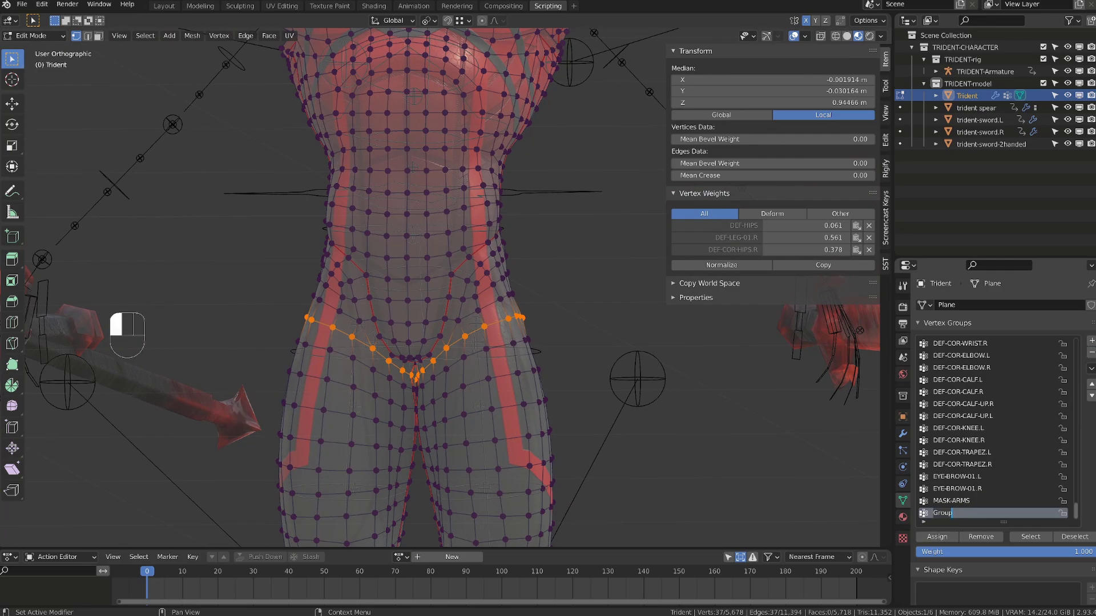
{"action": "type", "text": "mask"}
{"action": "left_click", "coordinate": [936, 537]}
- Hide the thigh loops, and assign all linked vertices of both legs to the MASK-LEGS vertex group
{"action": "scroll", "coordinate": [486, 377], "scroll_direction": "down", "scroll_amount": 2}
{"action": "key", "text": "h"}
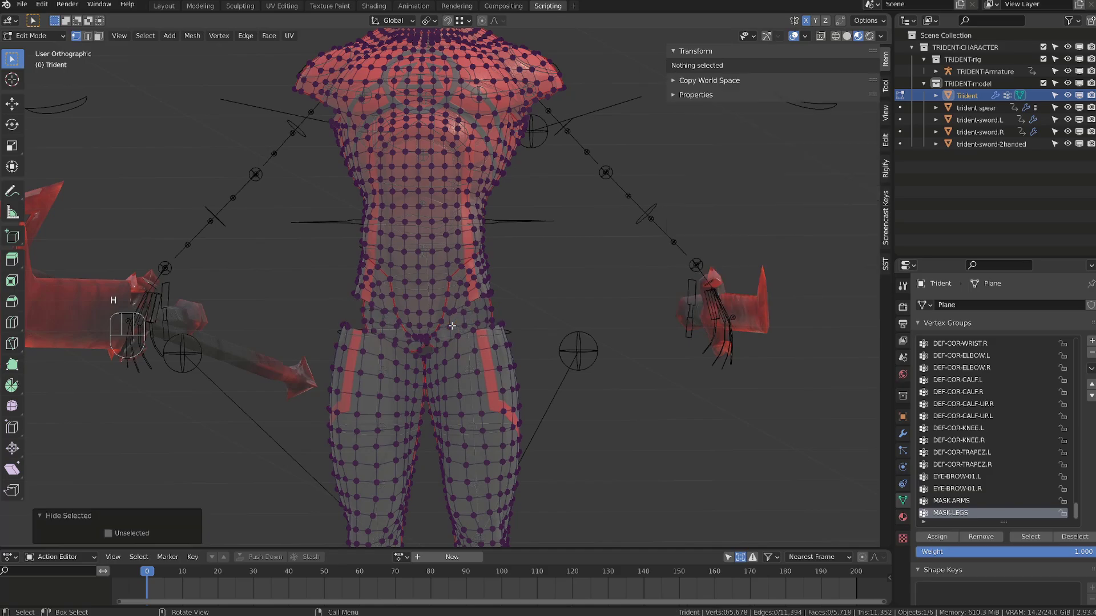
{"action": "key", "text": "l"}
{"action": "key", "text": "l"}
{"action": "left_click", "coordinate": [937, 537]}
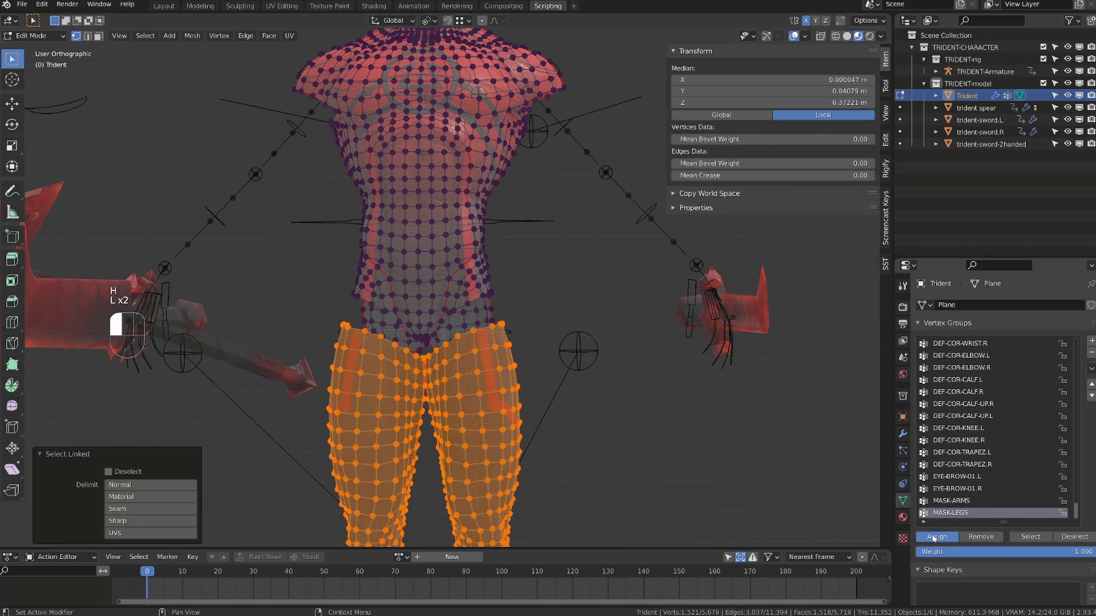
- Reveal all hidden vertices and invert the selection so only the head and torso are selected
{"action": "left_click_drag", "start_coordinate": [504, 415], "coordinate": [507, 404], "text": "alt"}
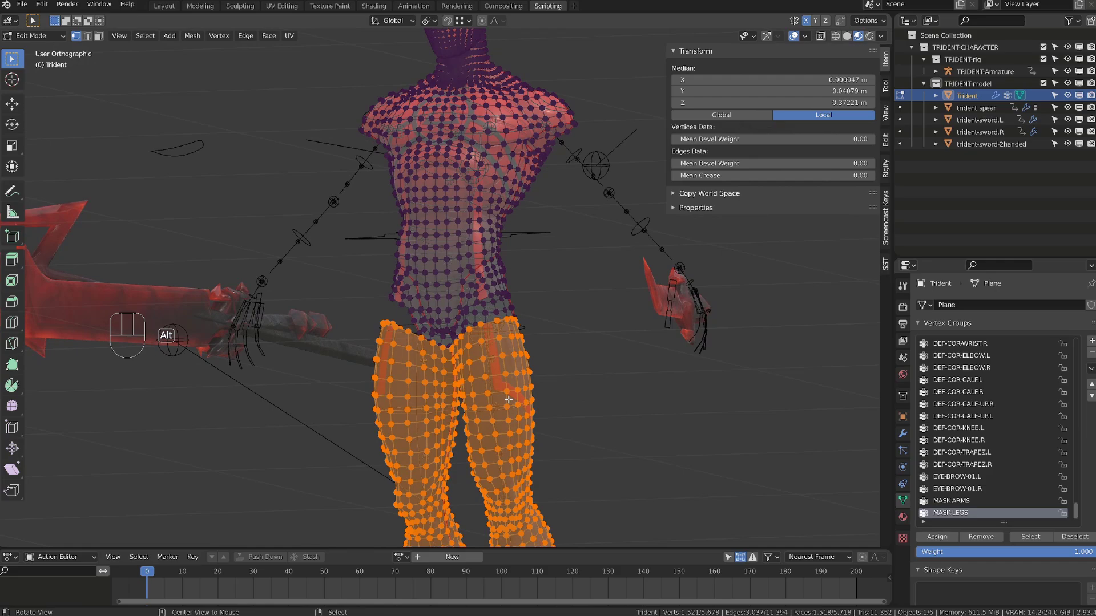
{"action": "key", "text": "alt+h"}
{"action": "scroll", "coordinate": [458, 342], "scroll_direction": "up", "scroll_amount": 3}
{"action": "middle_click_drag", "start_coordinate": [458, 341], "coordinate": [461, 348]}
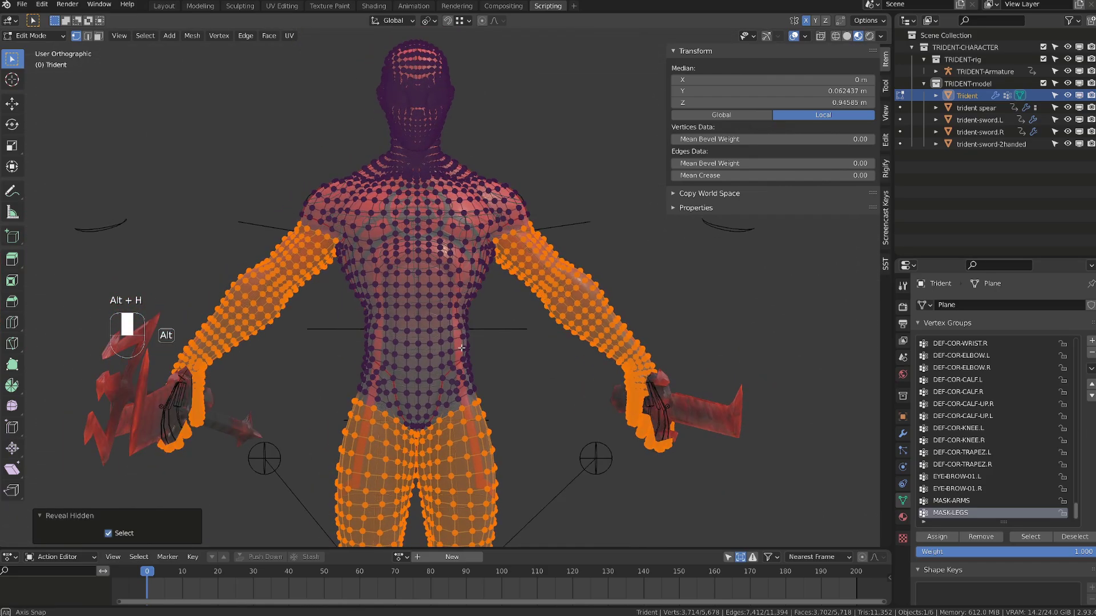
{"action": "key", "text": "ctrl+i"}
- Add a vertex group named MASK-TORSO for the selected head and torso vertices
{"action": "left_click", "coordinate": [1092, 341]}
{"action": "double_click", "coordinate": [943, 513]}
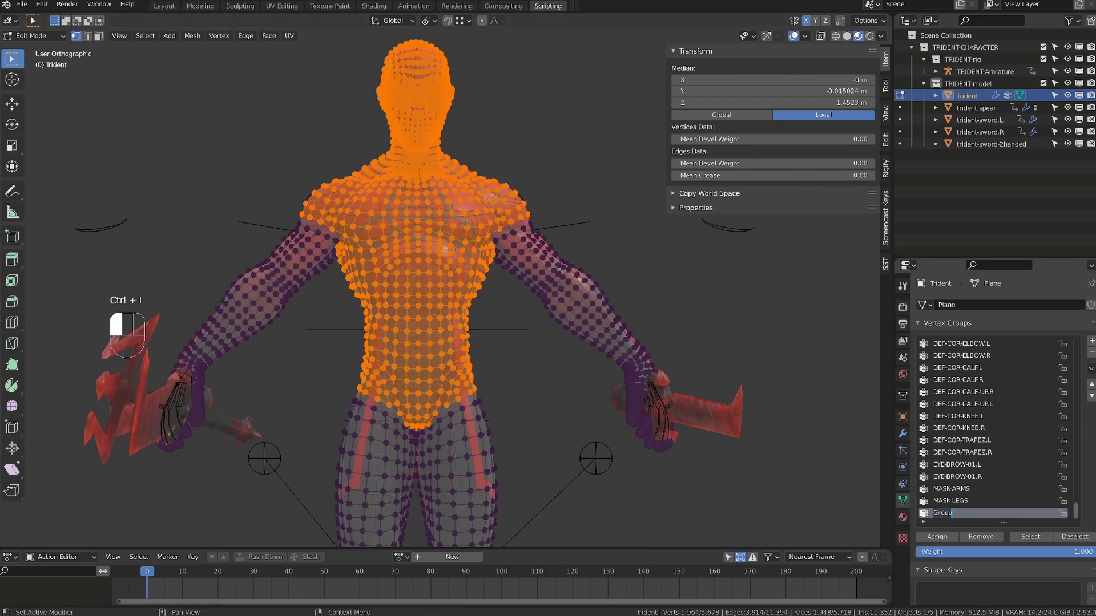
{"action": "type", "text": "MAS"}
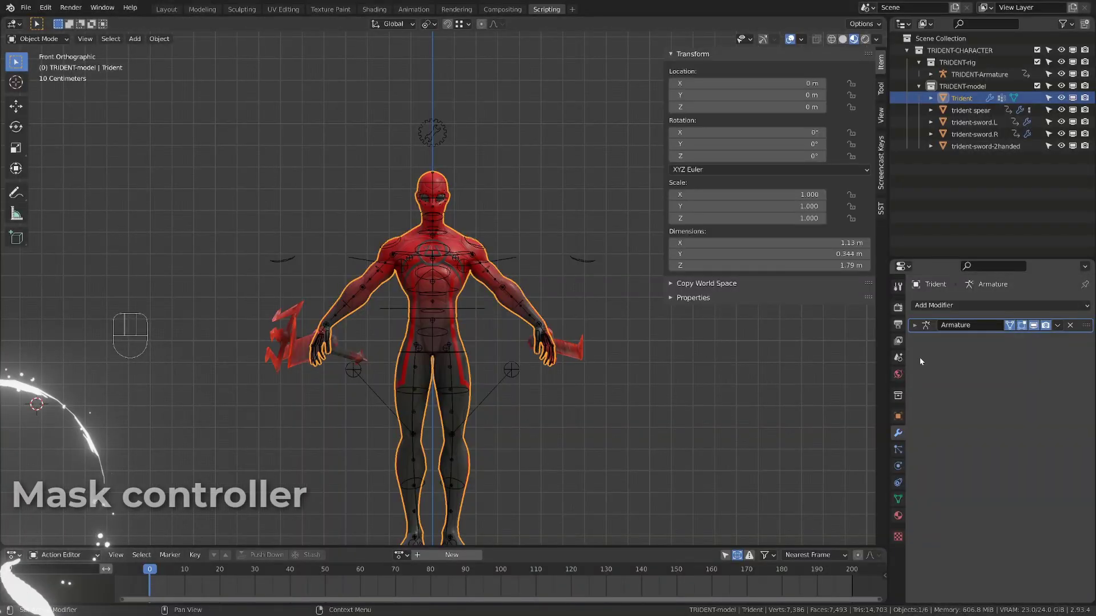
- Add a Mask modifier to the Trident character and name it Mask-arms
{"action": "left_click", "coordinate": [981, 323]}
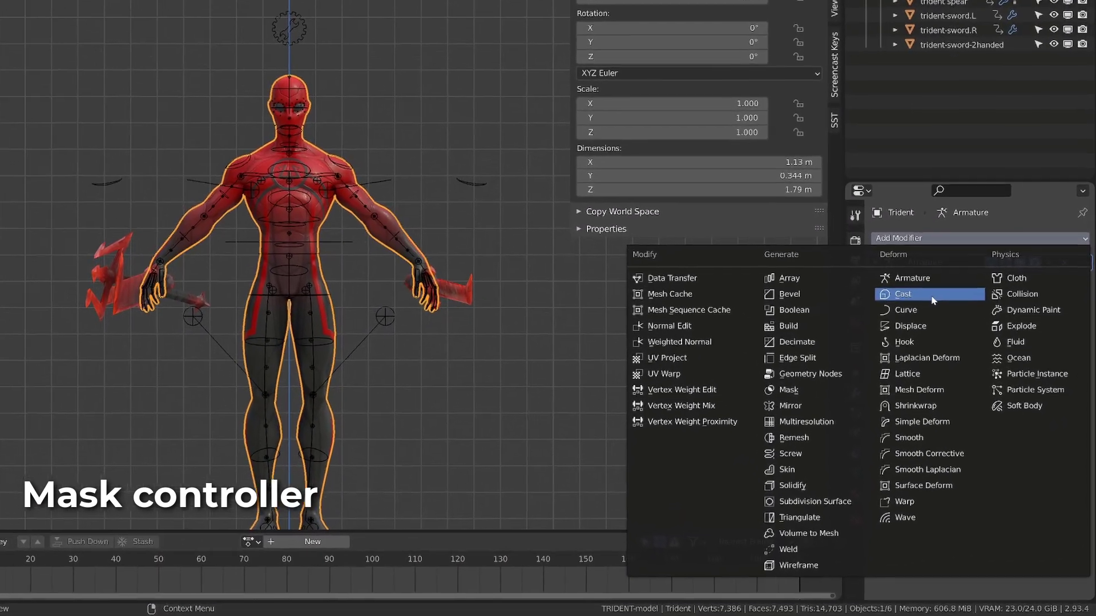
{"action": "left_click", "coordinate": [835, 424]}
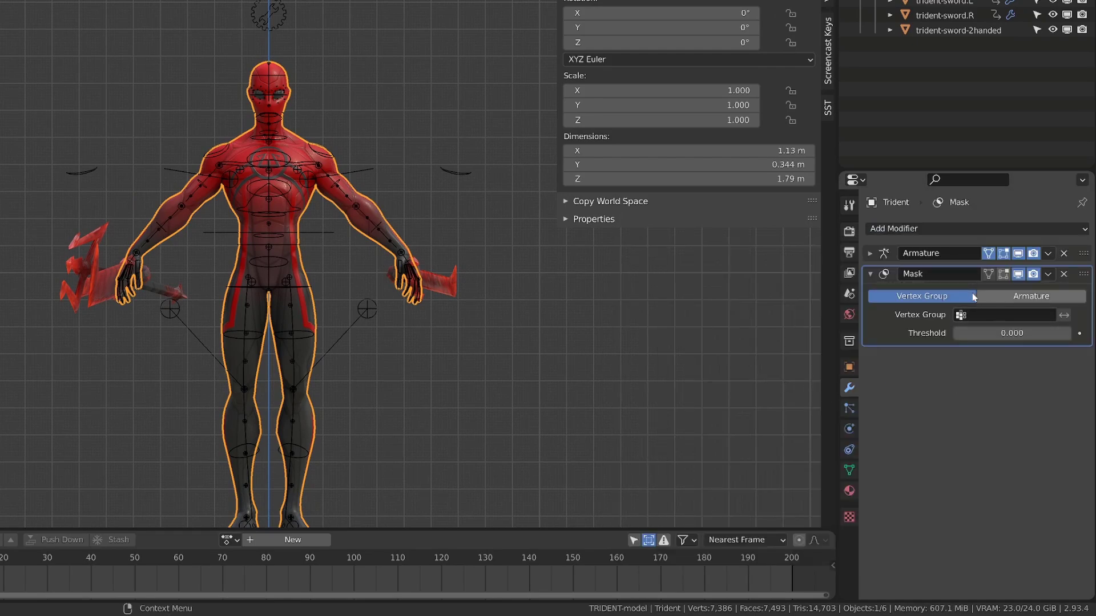
{"action": "double_click", "coordinate": [925, 274]}
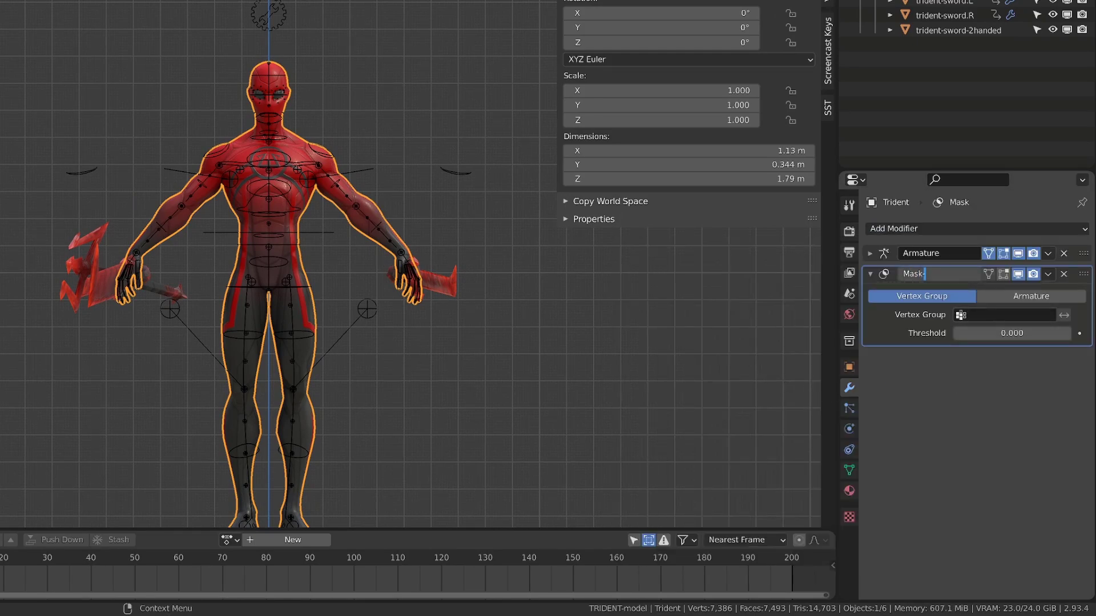
{"action": "type", "text": "-arms"}
{"action": "key", "text": "Return"}
- Set the Mask-arms modifier's vertex group to MASK-ARMS and invert it to hide the arms
{"action": "left_click", "coordinate": [996, 316]}
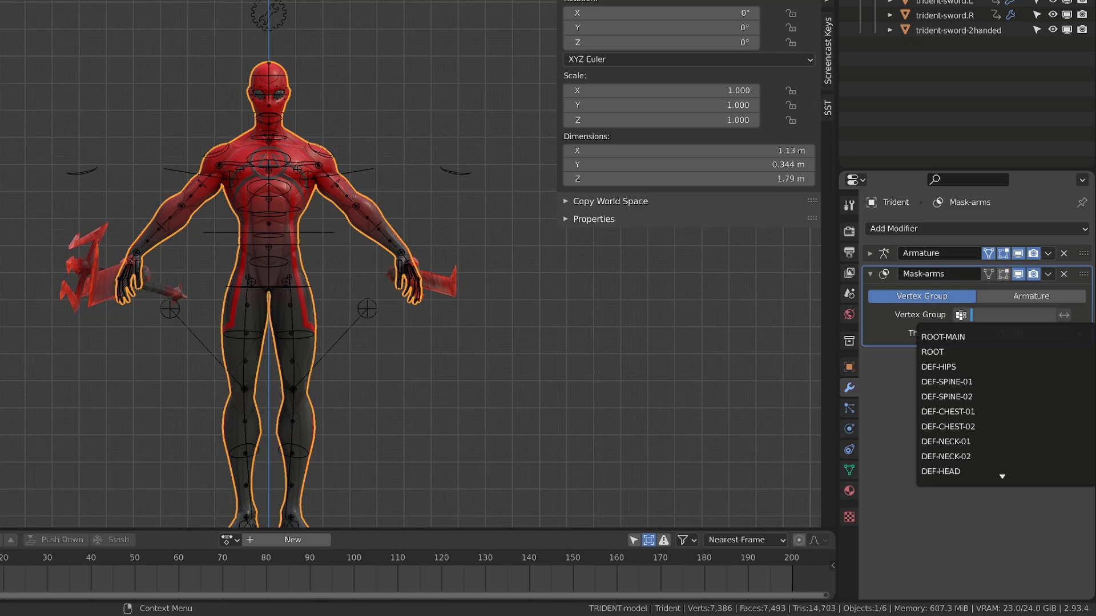
{"action": "type", "text": "mask"}
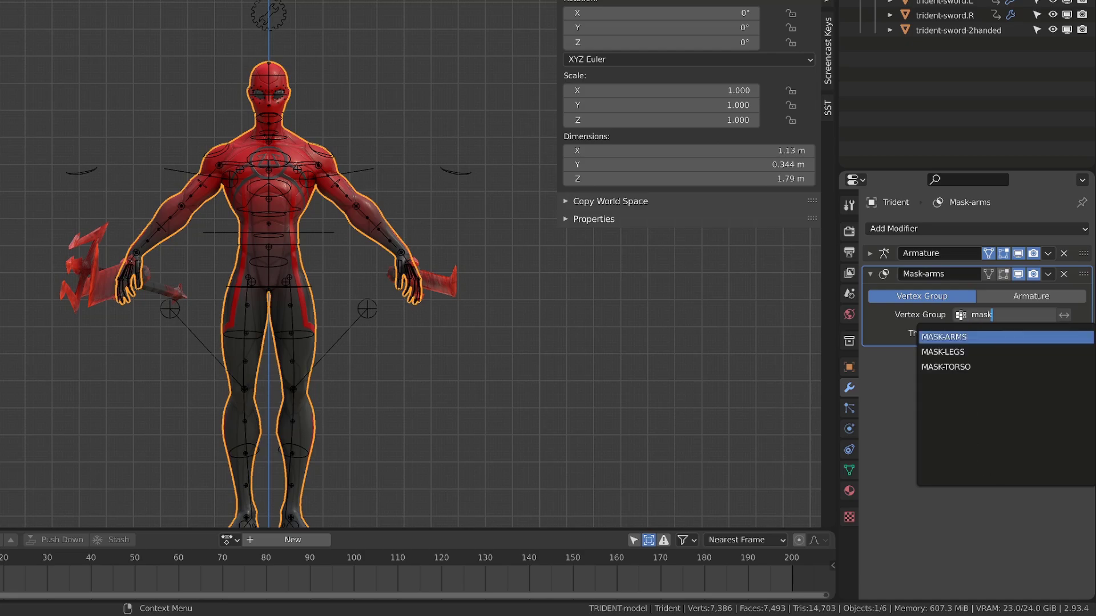
{"action": "key", "text": "Return"}
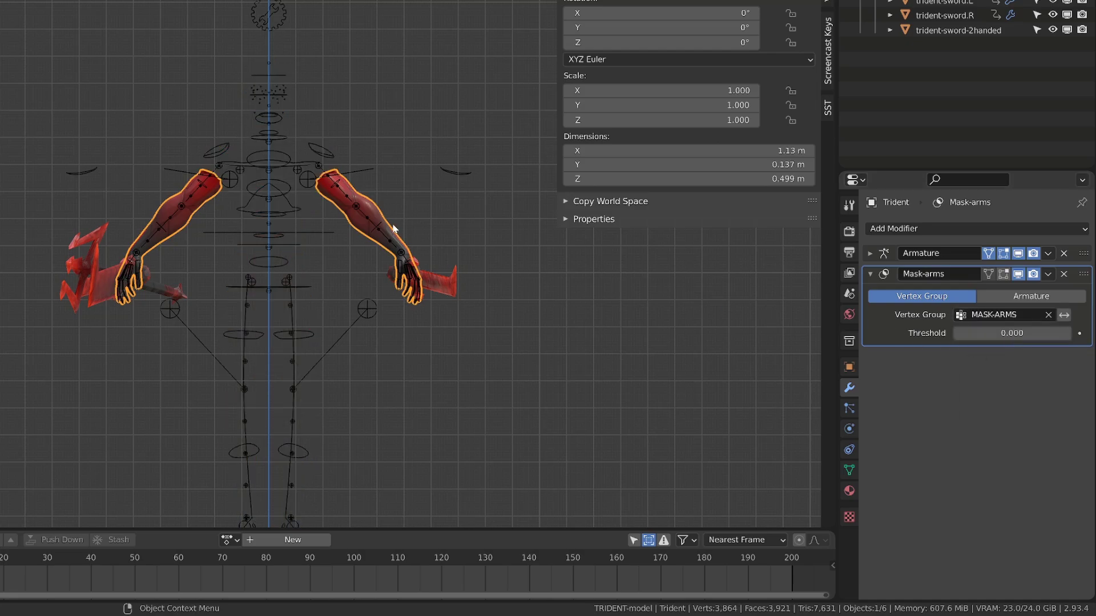
{"action": "left_click", "coordinate": [1064, 314]}
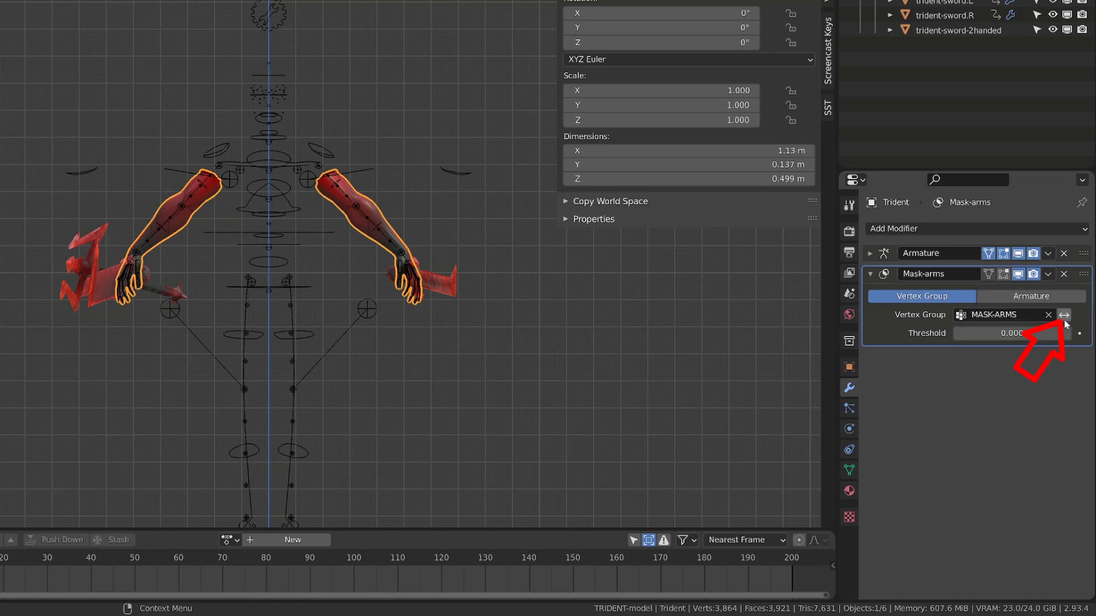
- Switch the Mask-arms modifier's viewport display off and back on, and disable its render display
{"action": "left_click", "coordinate": [1019, 276]}
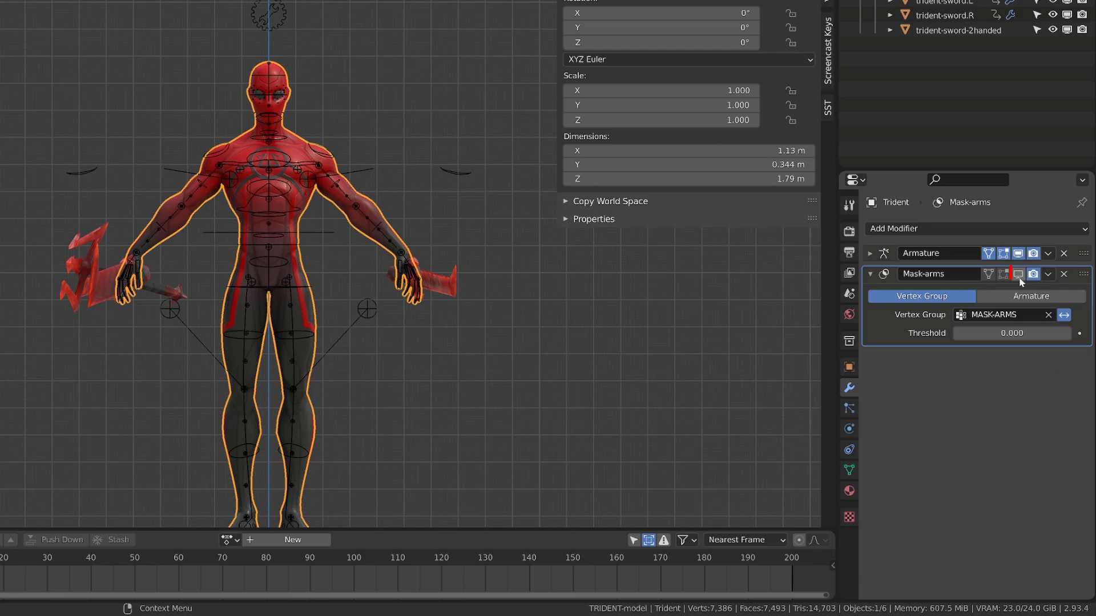
{"action": "left_click", "coordinate": [1019, 274]}
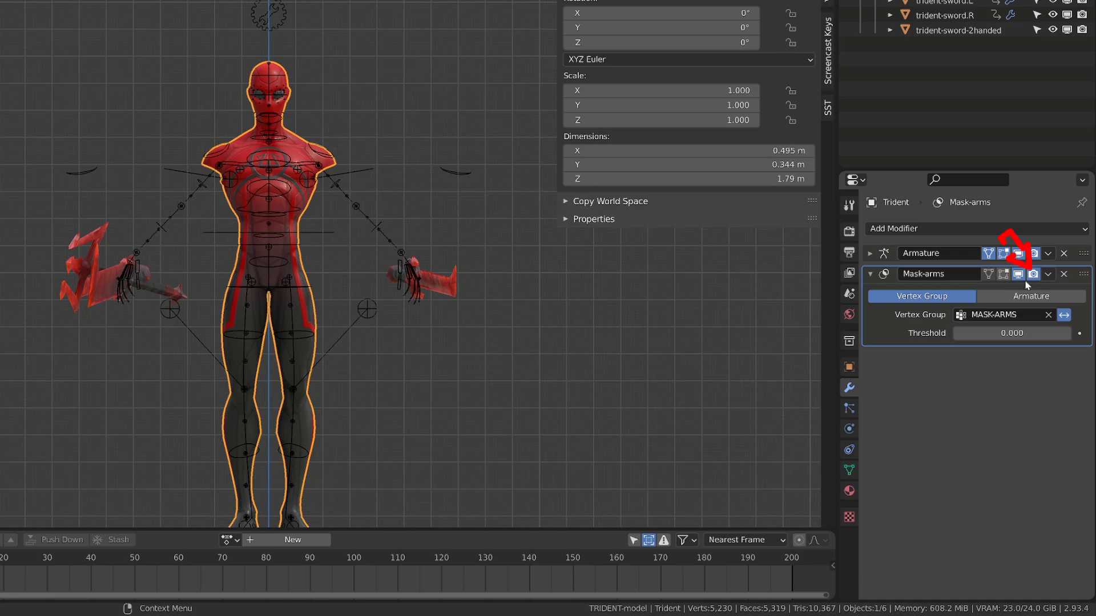
- Duplicate the Mask-arms modifier and rename the copy Mask-legs
{"action": "left_click", "coordinate": [1048, 274]}
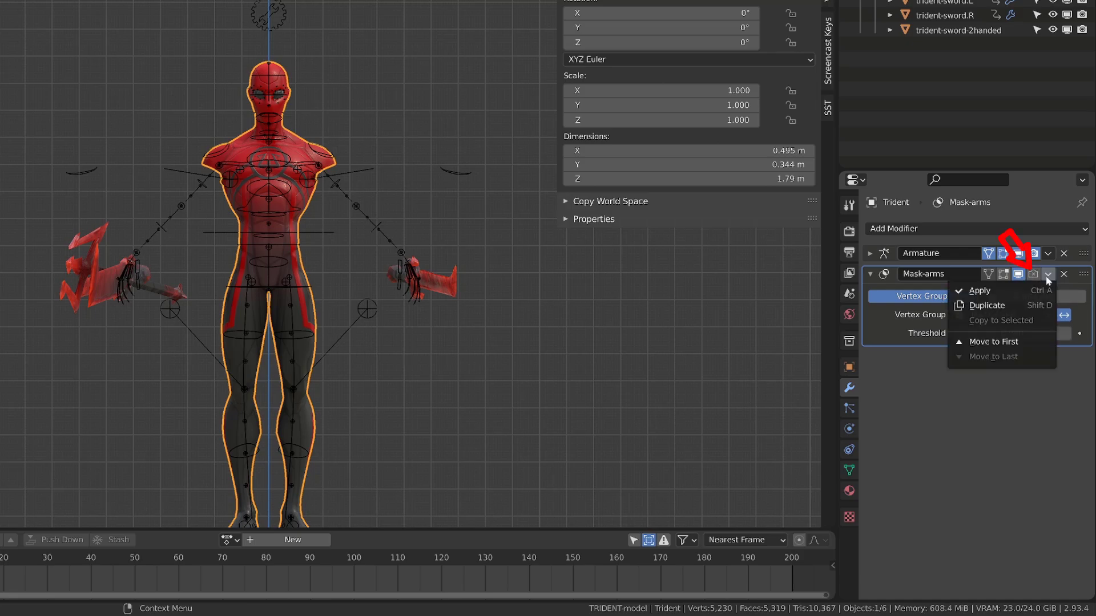
{"action": "left_click", "coordinate": [995, 306]}
{"action": "double_click", "coordinate": [914, 358]}
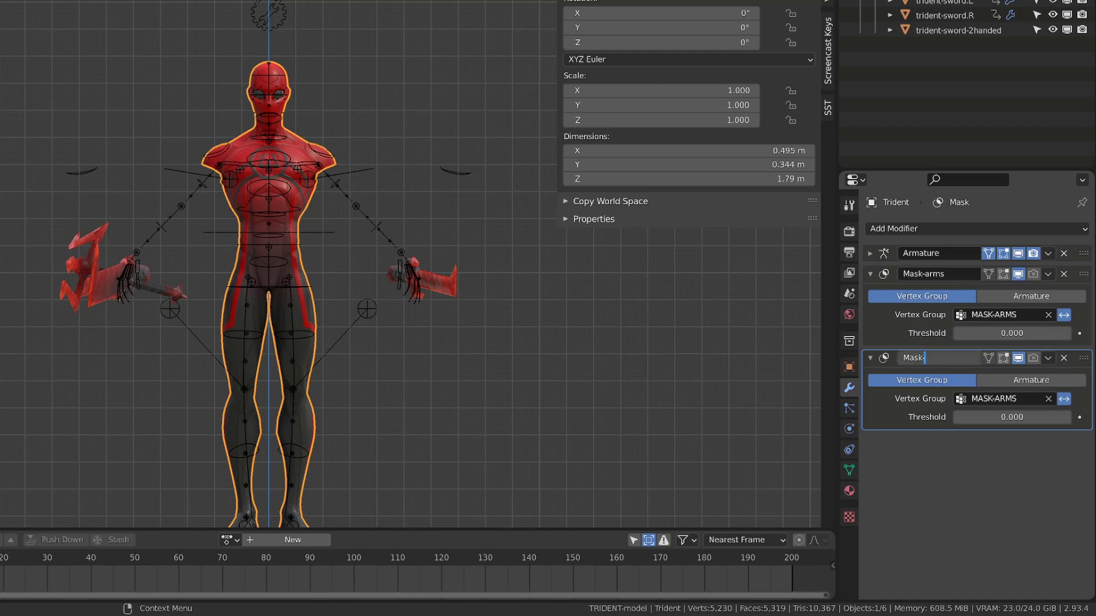
{"action": "type", "text": "-legs"}
{"action": "key", "text": "Return"}
- Set the Mask-legs modifier's vertex group to MASK-LEGS
{"action": "left_click", "coordinate": [996, 398]}
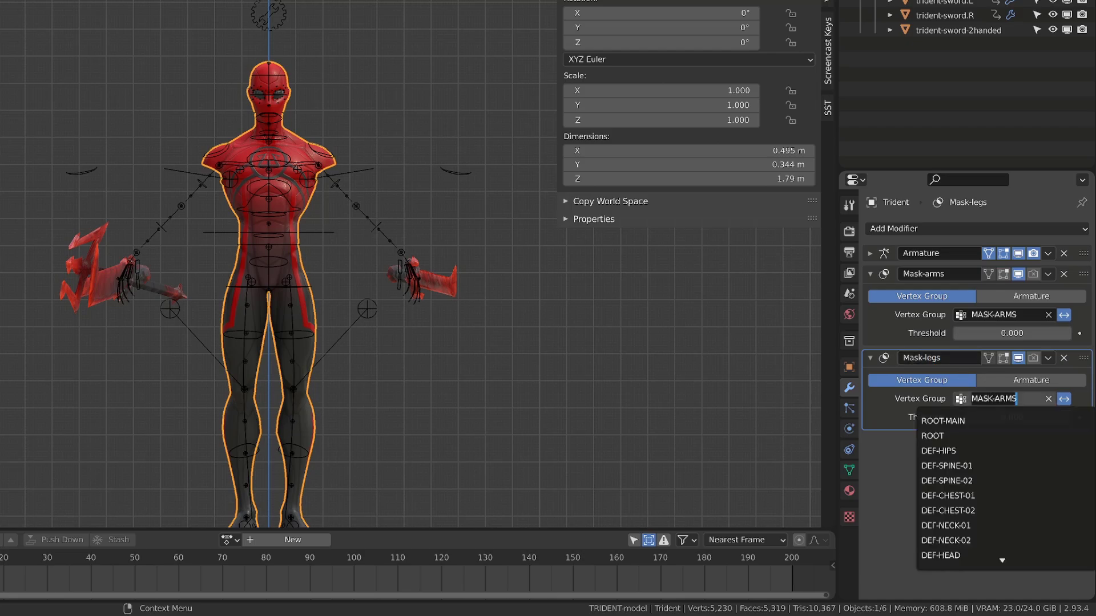
{"action": "type", "text": "mask"}
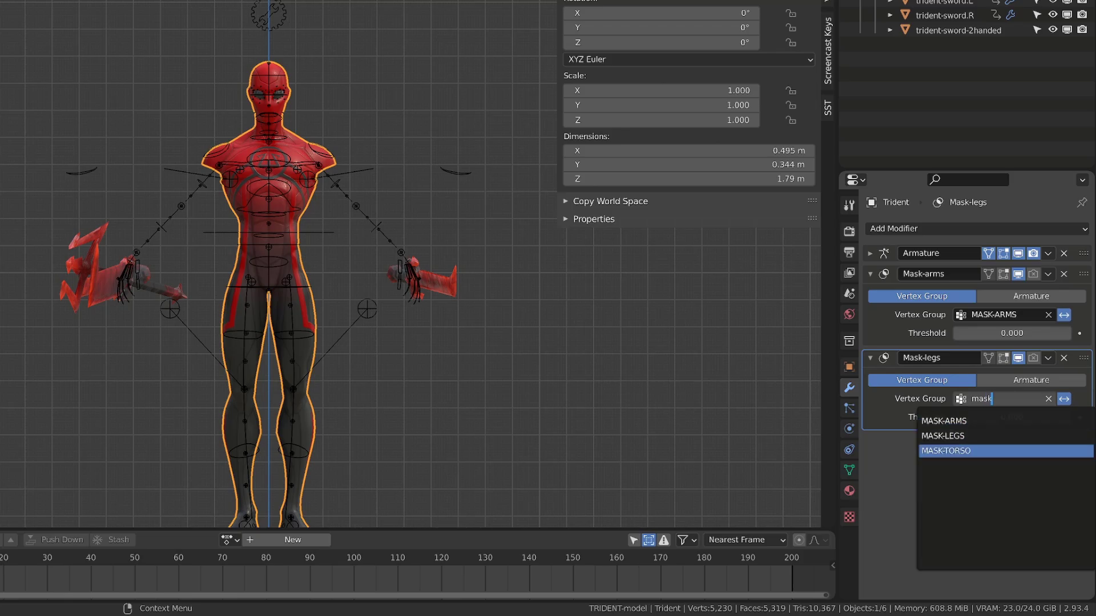
{"action": "key", "text": "Return"}
- Duplicate the Mask-legs modifier and rename the copy Mask-torso
{"action": "left_click", "coordinate": [1048, 357]}
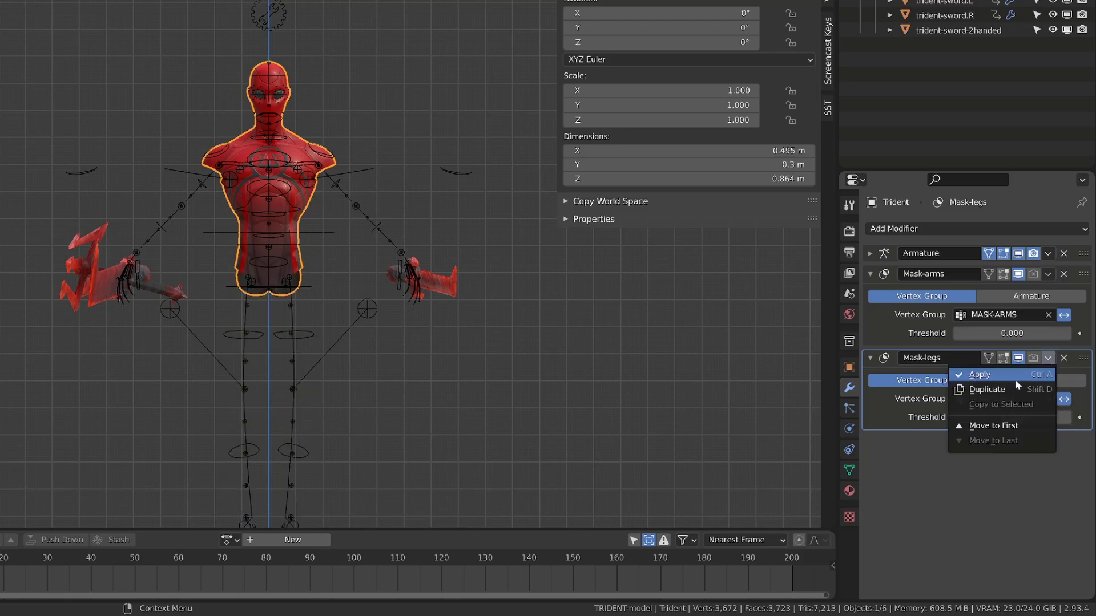
{"action": "left_click", "coordinate": [994, 390]}
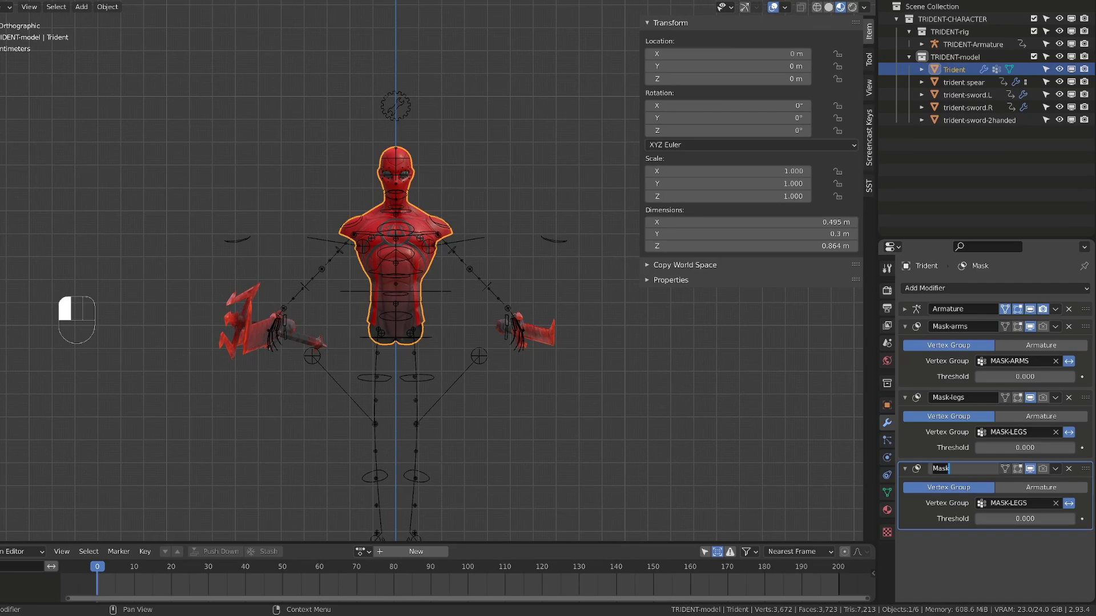
{"action": "double_click", "coordinate": [936, 442]}
{"action": "type", "text": "Mask-torso"}
{"action": "key", "text": "Return"}
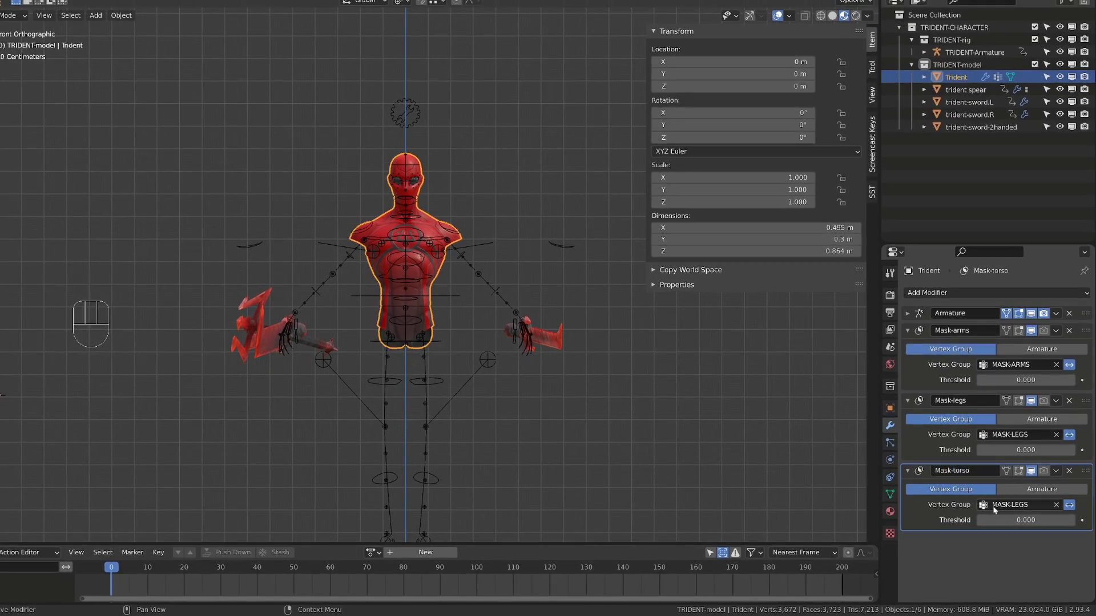
- Set the Mask-torso modifier's vertex group to MASK-TORSO
{"action": "left_click", "coordinate": [1016, 504]}
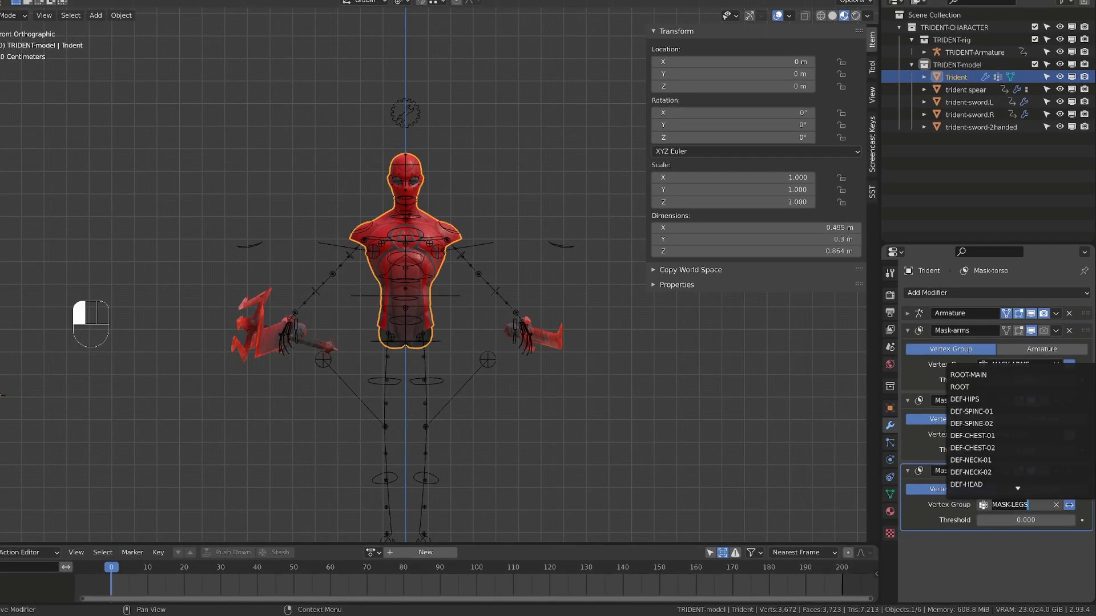
{"action": "type", "text": "mask"}
{"action": "left_click", "coordinate": [970, 399]}
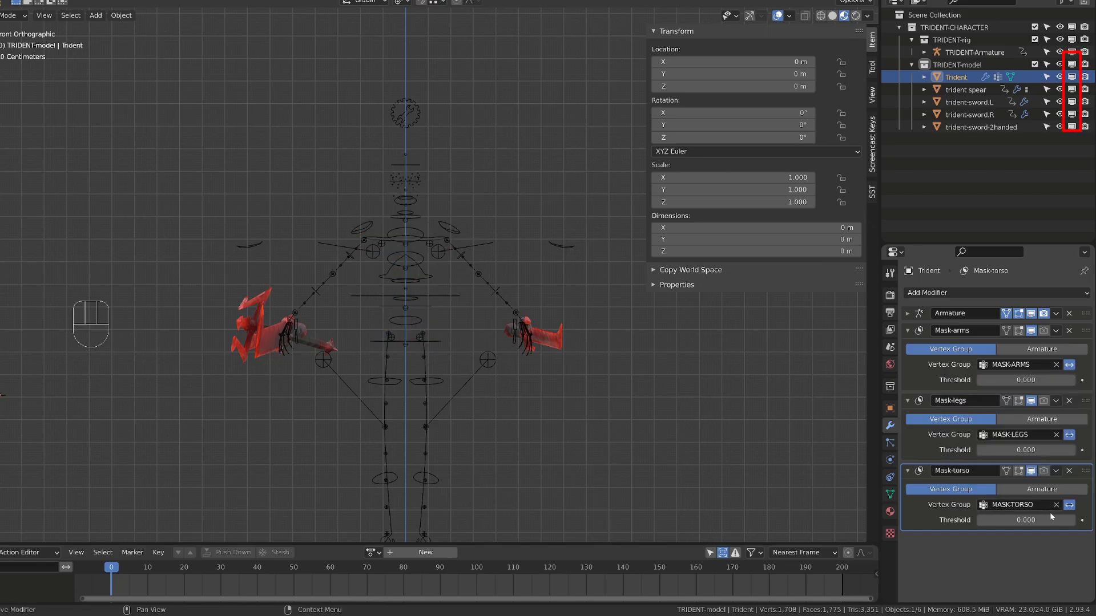
- Disable the viewport display of the Mask-torso, Mask-legs and Mask-arms modifiers
{"action": "left_click", "coordinate": [1031, 471]}
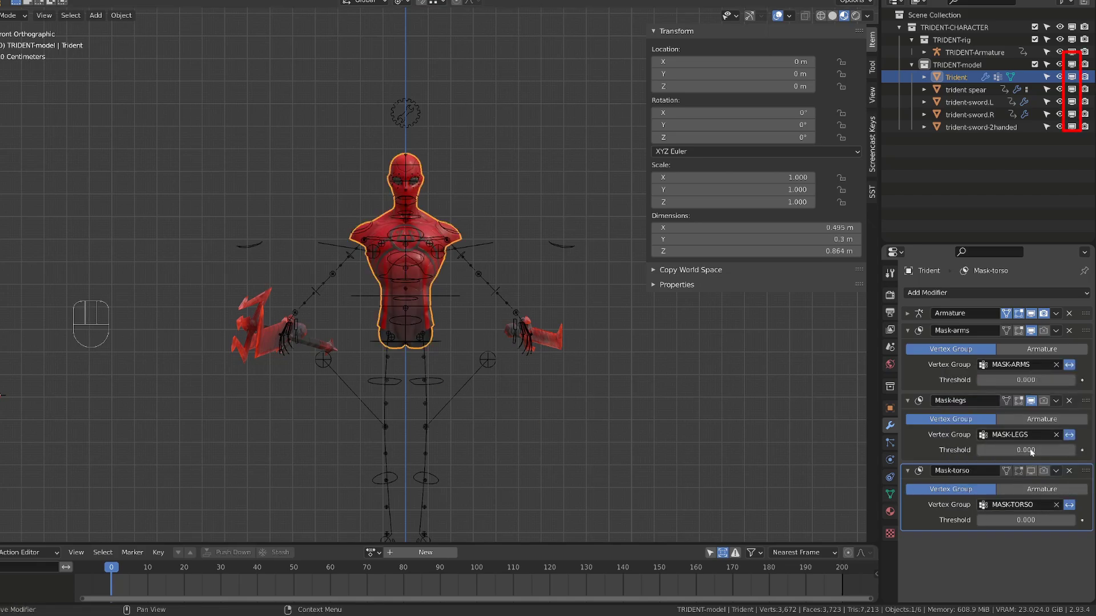
{"action": "left_click", "coordinate": [1031, 401]}
{"action": "left_click", "coordinate": [1031, 331]}
- In Edit Mode of TRIDENT-Armature, snap the 3D cursor to the PROPERTIES bone above the head and add a new bone there
{"action": "left_click", "coordinate": [555, 329]}
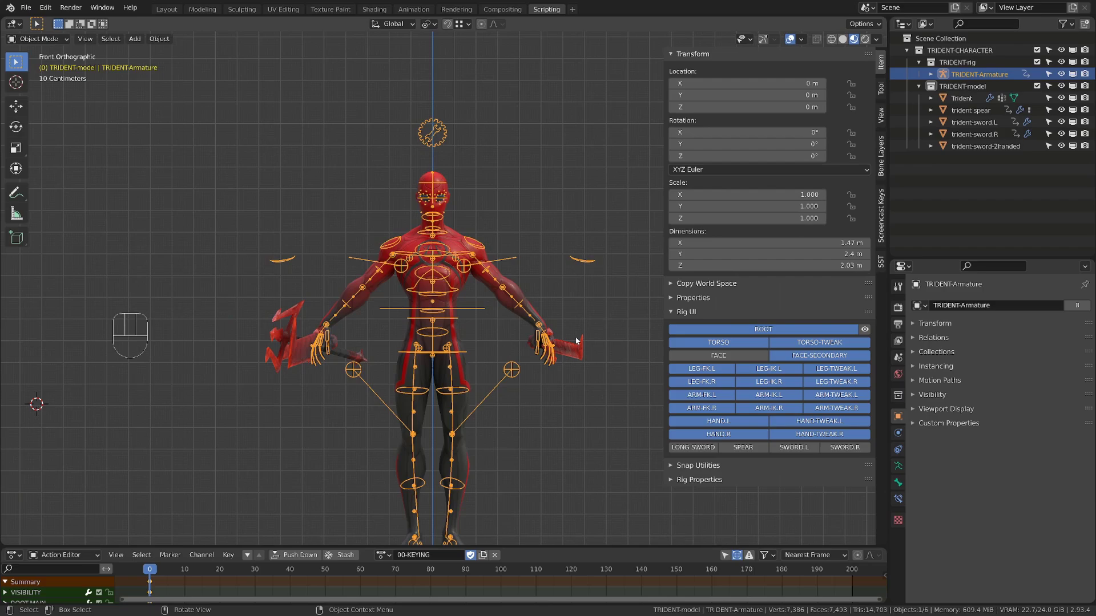
{"action": "key", "text": "Tab"}
{"action": "left_click", "coordinate": [434, 128]}
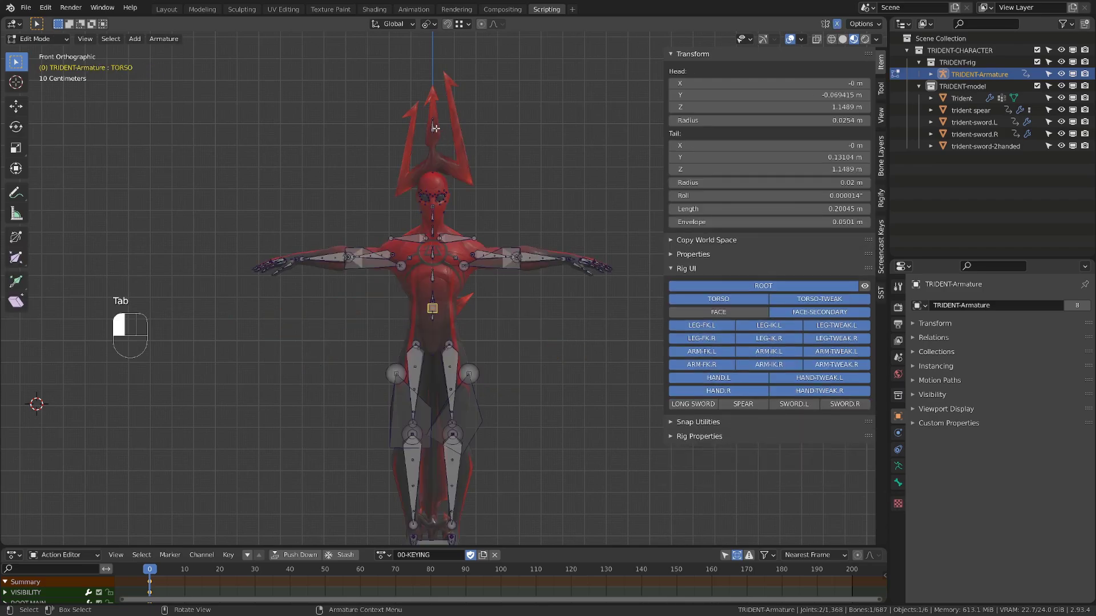
{"action": "middle_click_drag", "start_coordinate": [434, 128], "coordinate": [437, 264], "text": "shift"}
{"action": "scroll", "coordinate": [436, 264], "scroll_direction": "up", "scroll_amount": 3}
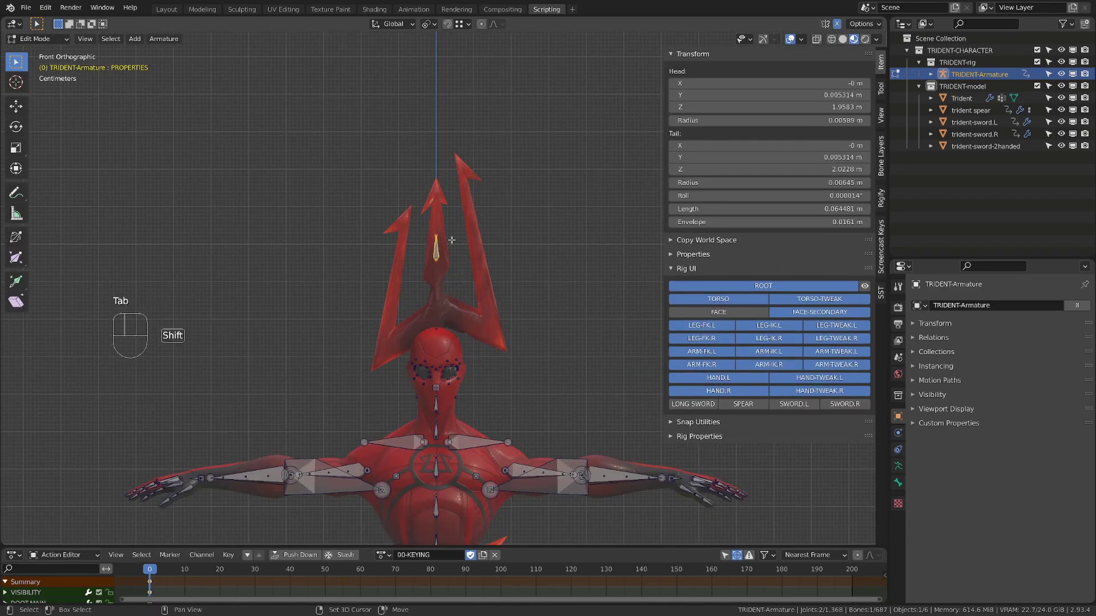
{"action": "key", "text": "shift+s"}
{"action": "left_click", "coordinate": [451, 303]}
{"action": "key", "text": "shift+a"}
{"action": "scroll", "coordinate": [538, 124], "scroll_direction": "down", "scroll_amount": 2}
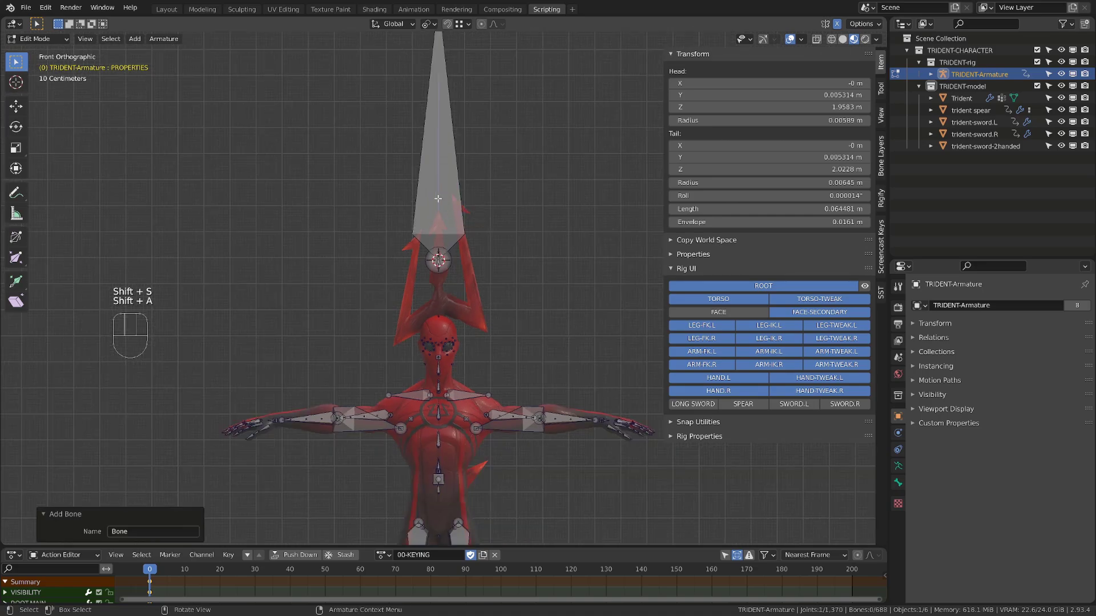
- Scale the new bone down to about 0.14 m long and move it up about 0.11 m along Z, above the PROPERTIES bone
{"action": "key", "text": "s"}
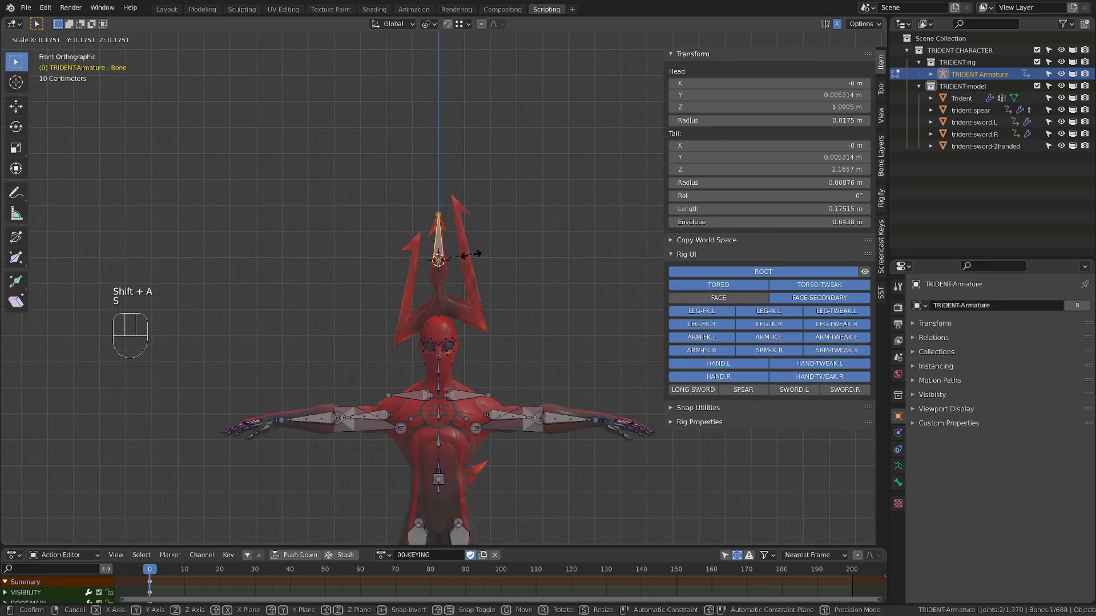
{"action": "left_click", "coordinate": [466, 264]}
{"action": "key", "text": "g"}
{"action": "key", "text": "z"}
{"action": "left_click", "coordinate": [464, 235]}
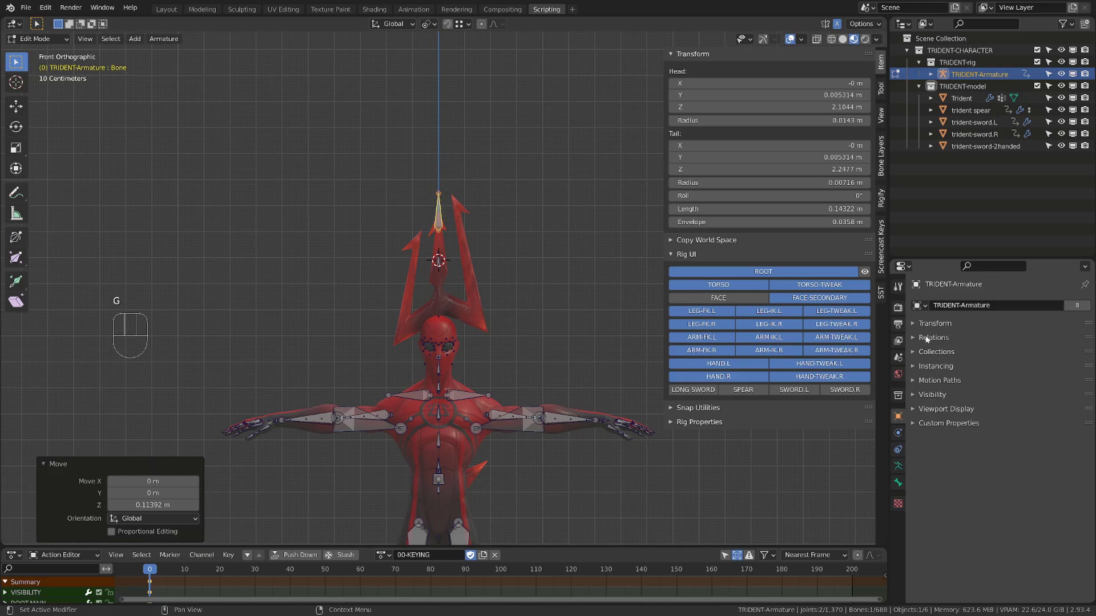
- Rename the new bone visibility and leave Edit Mode
{"action": "left_click", "coordinate": [898, 483]}
{"action": "double_click", "coordinate": [943, 306]}
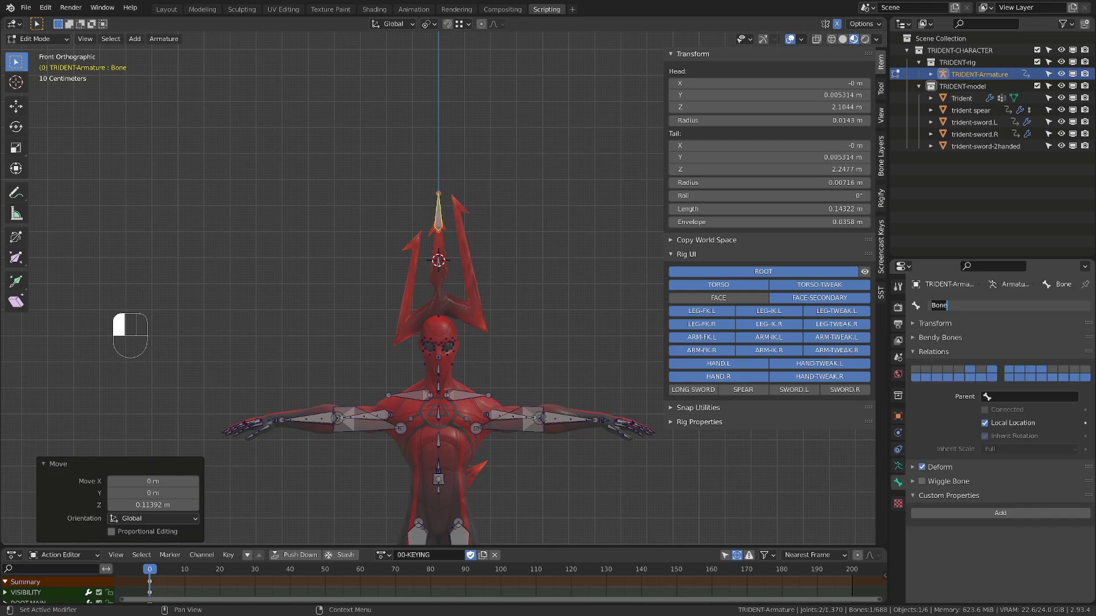
{"action": "type", "text": "visibility"}
{"action": "key", "text": "Return"}
{"action": "key", "text": "Tab"}
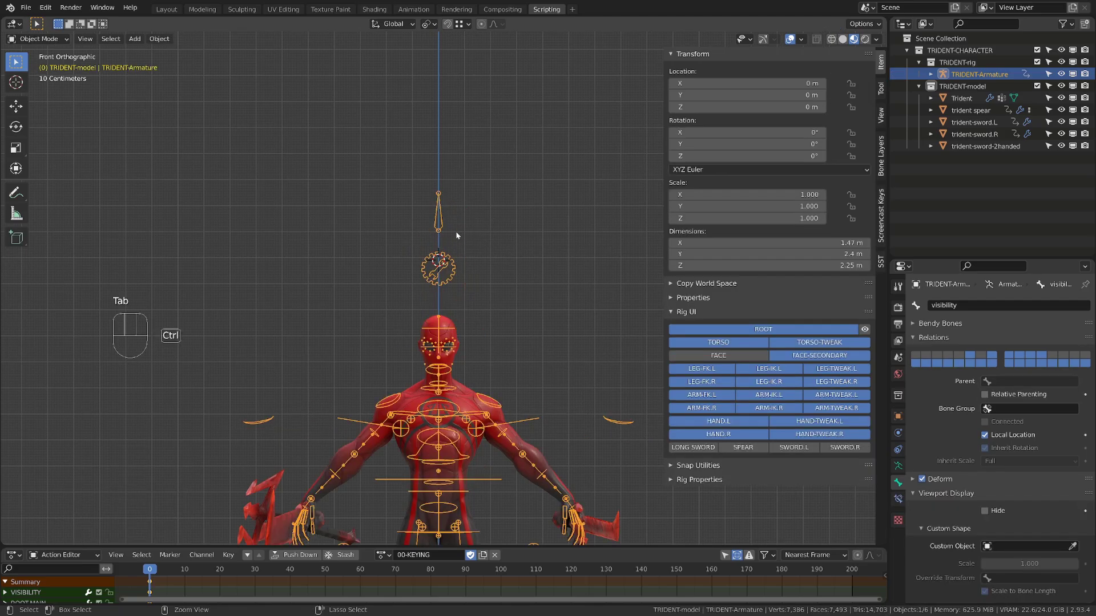
- In Pose Mode, assign wgt-visibility as the visibility bone's custom shape object
{"action": "key", "text": "ctrl+Tab"}
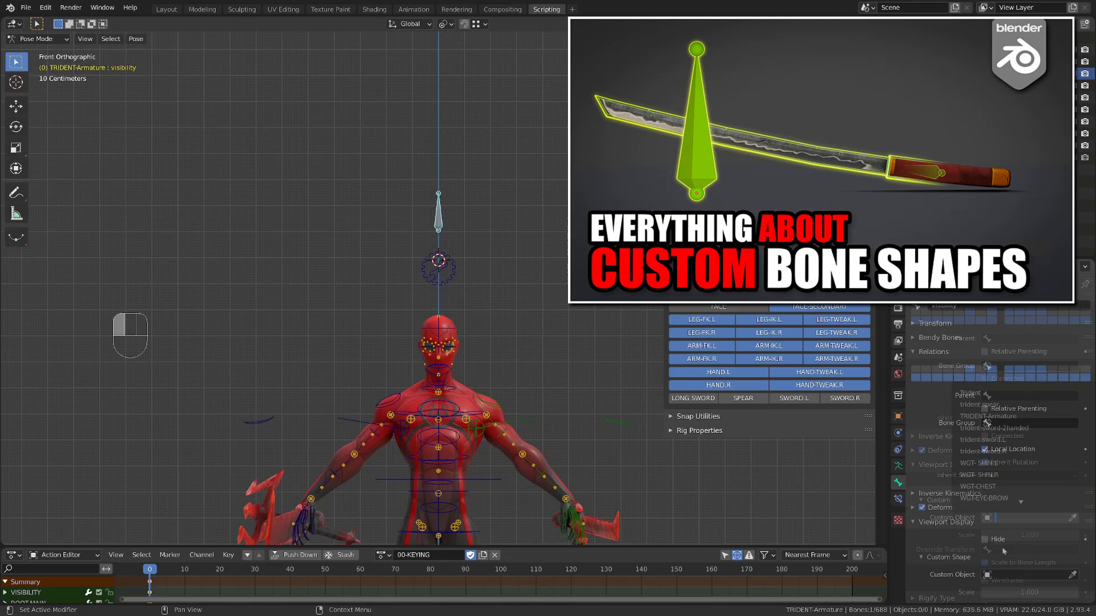
{"action": "left_click", "coordinate": [1005, 464]}
{"action": "type", "text": "vi"}
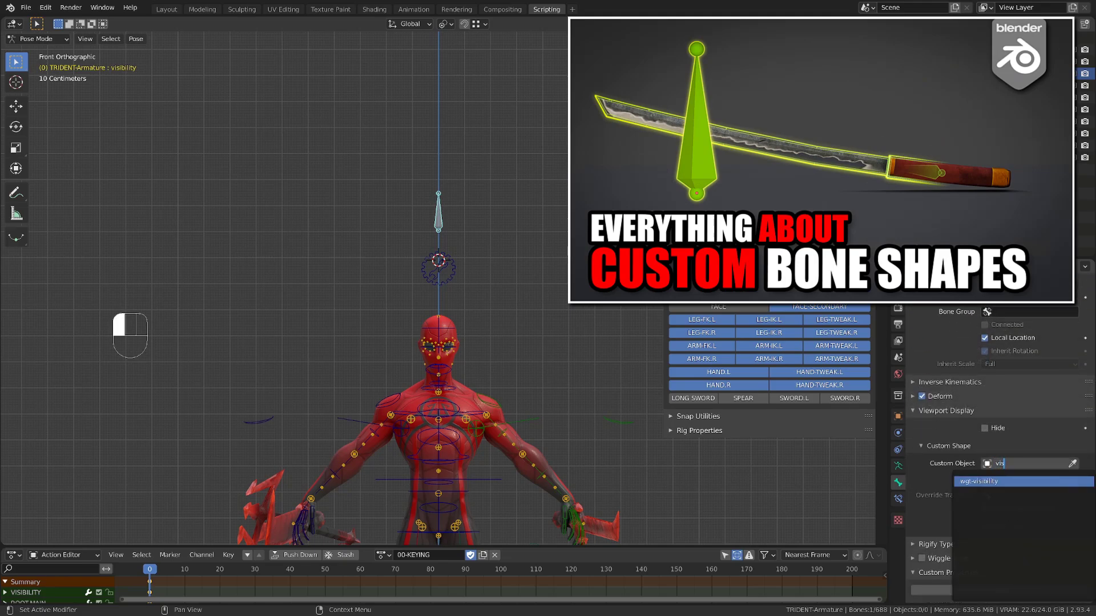
{"action": "type", "text": "s"}
{"action": "left_click", "coordinate": [979, 481]}
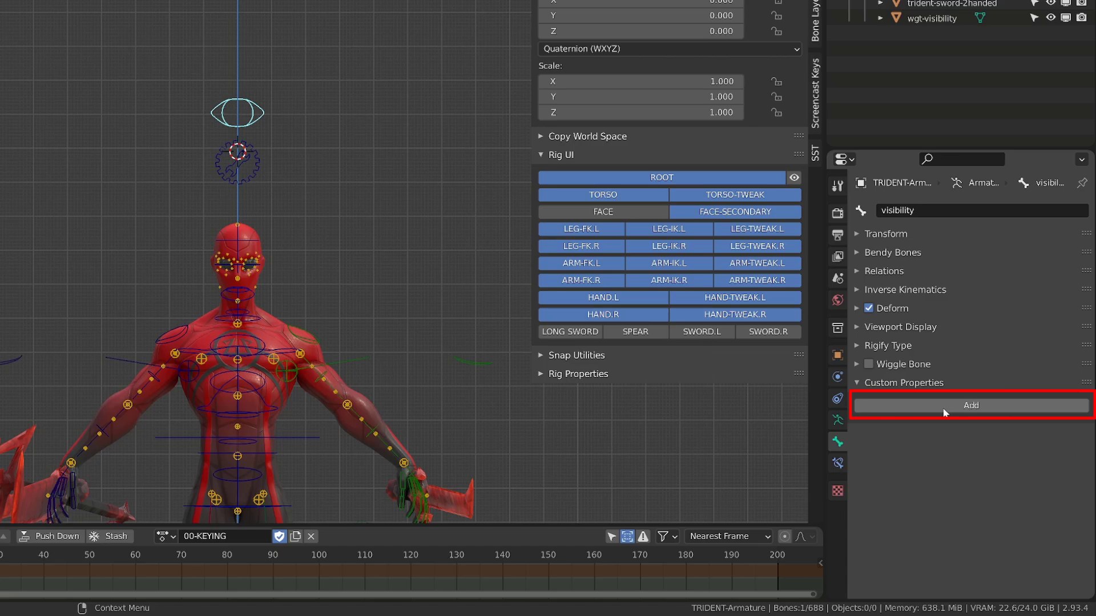
- Add a custom property to the visibility bone and name it mask-arms
{"action": "left_click", "coordinate": [946, 406]}
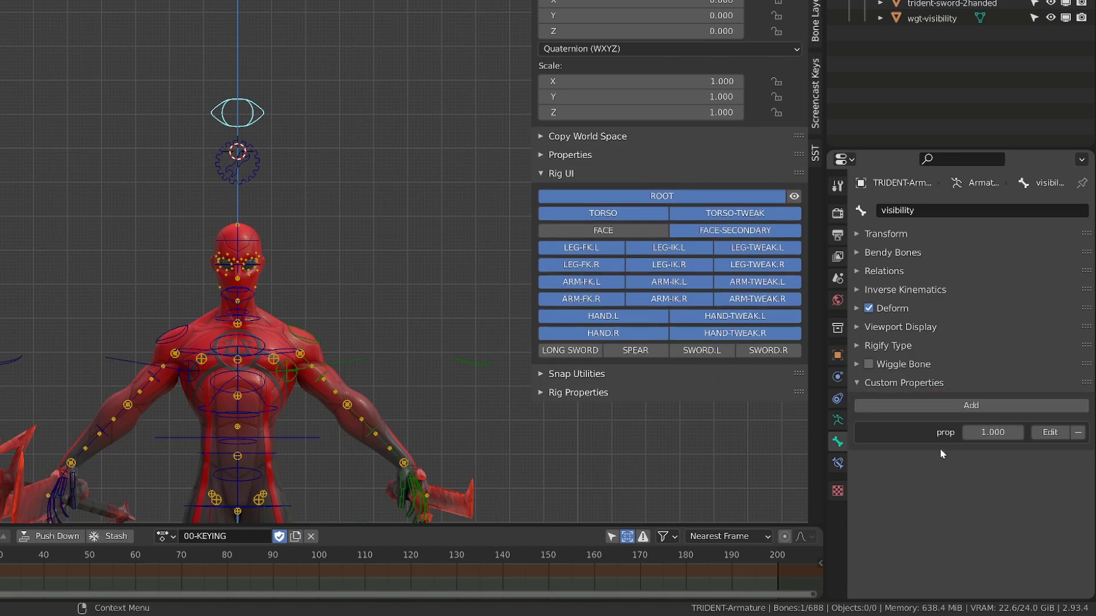
{"action": "left_click", "coordinate": [1051, 433]}
{"action": "type", "text": "mas"}
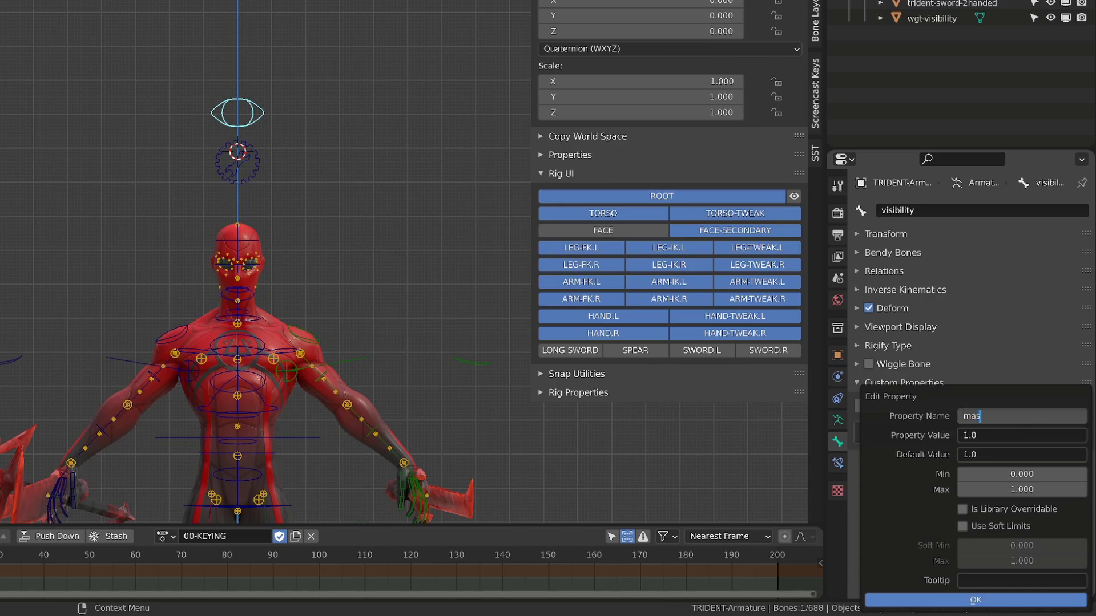
{"action": "type", "text": "k-arms"}
{"action": "key", "text": "Return"}
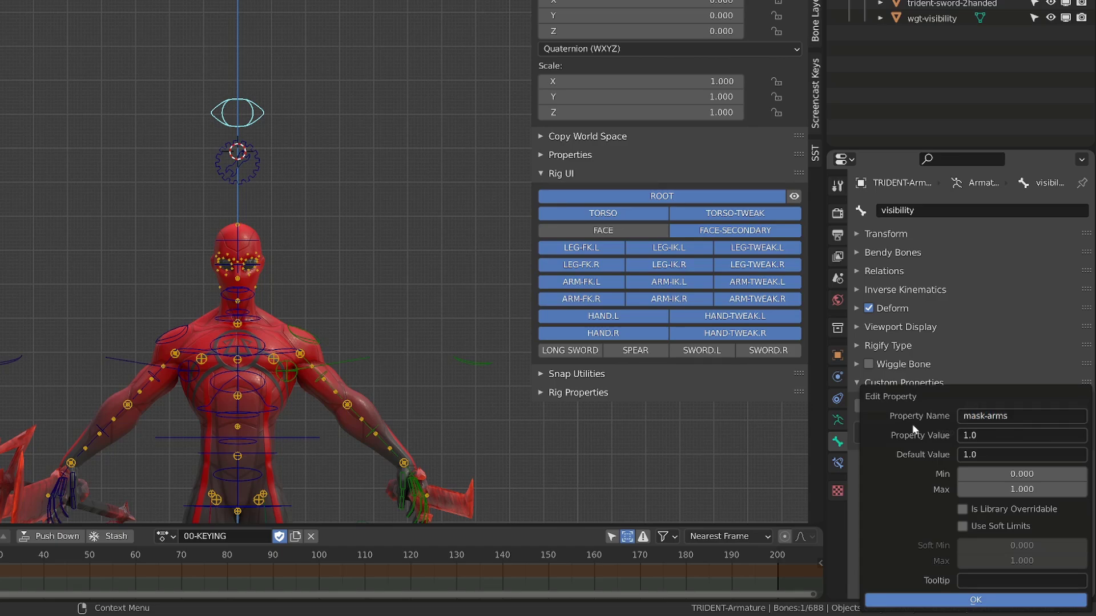
{"action": "left_click", "coordinate": [952, 601]}
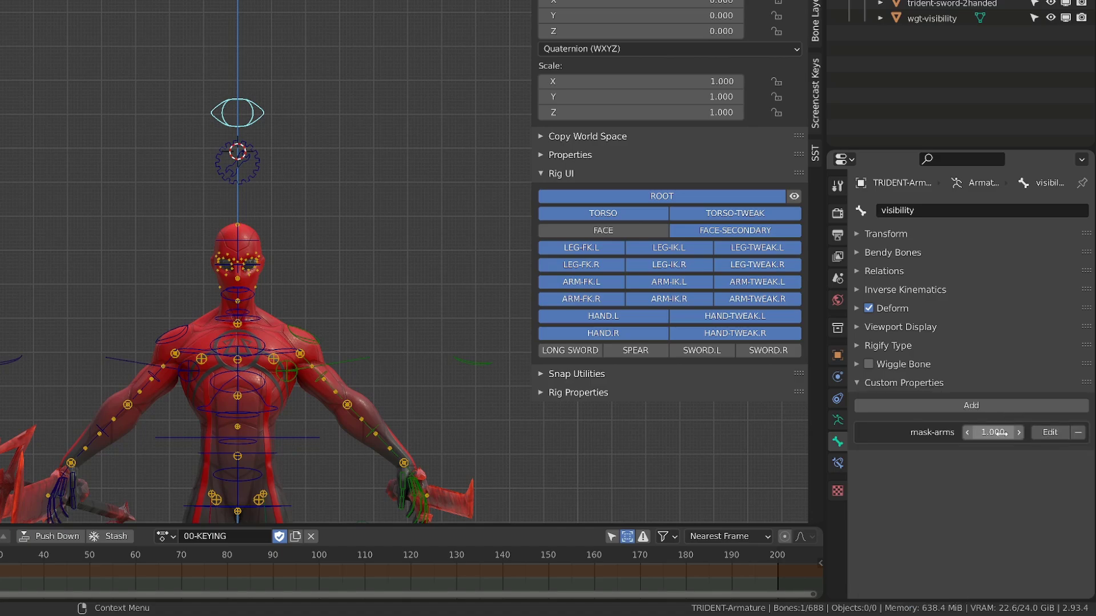
- Set both the property value and the default value of mask-arms to the integer 0
{"action": "left_click", "coordinate": [1039, 439]}
{"action": "left_click", "coordinate": [970, 436]}
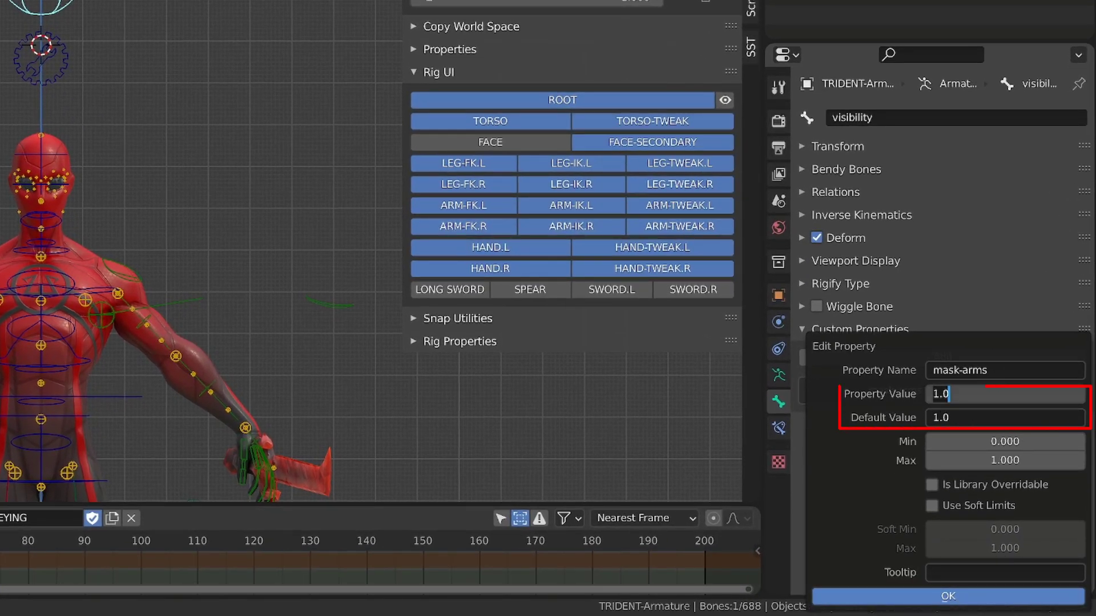
{"action": "type", "text": "0"}
{"action": "key", "text": "Tab"}
{"action": "type", "text": "0"}
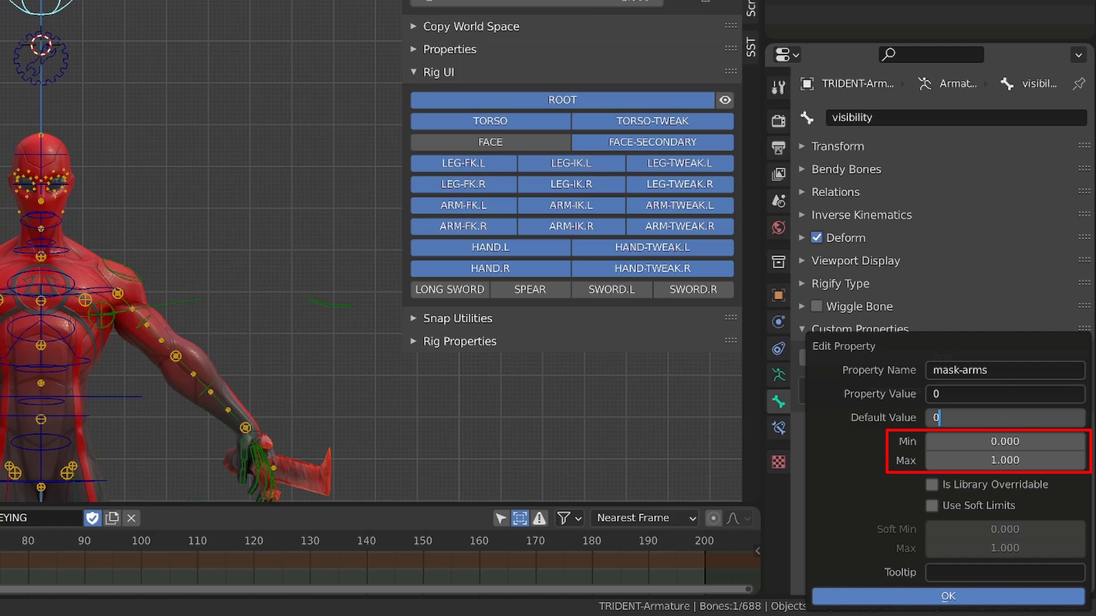
{"action": "key", "text": "Return"}
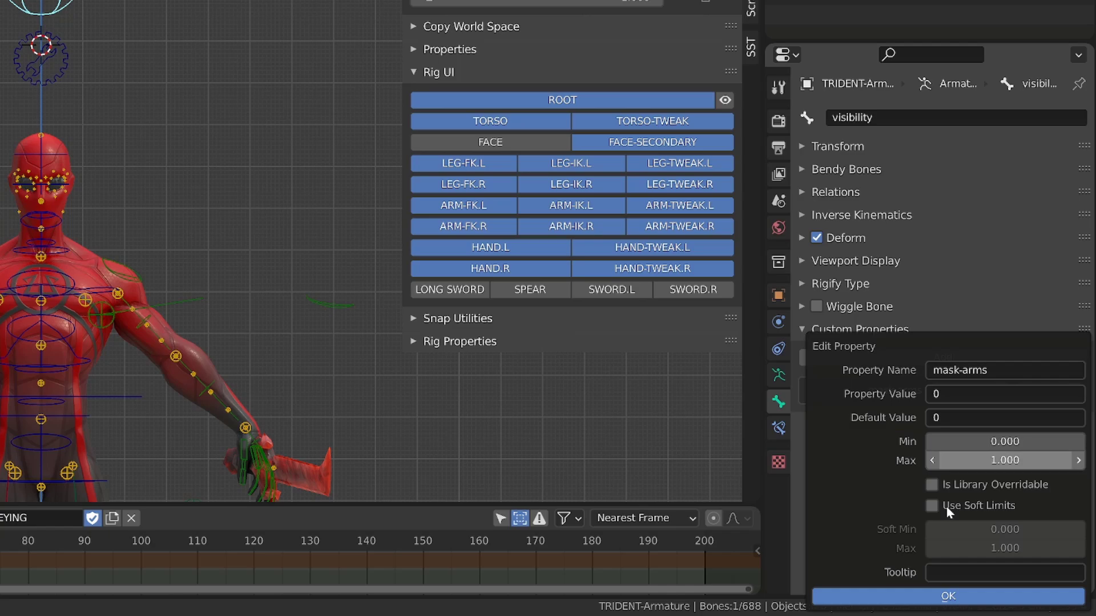
{"action": "left_click", "coordinate": [948, 596]}
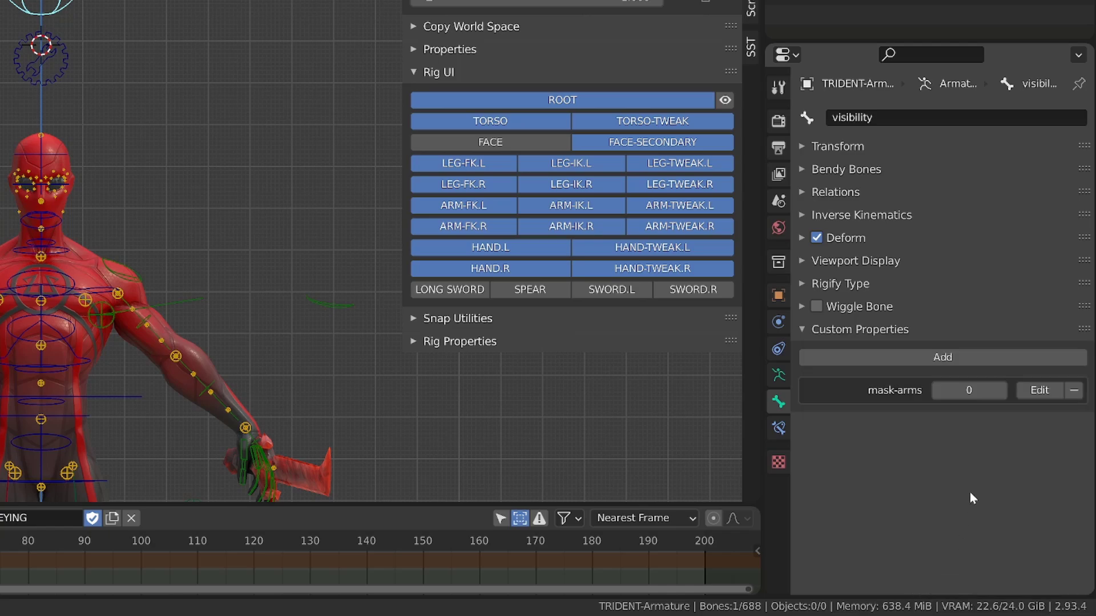
- Copy the data path of the mask-arms property and bring up the Trident mesh's modifiers
{"action": "right_click", "coordinate": [967, 387]}
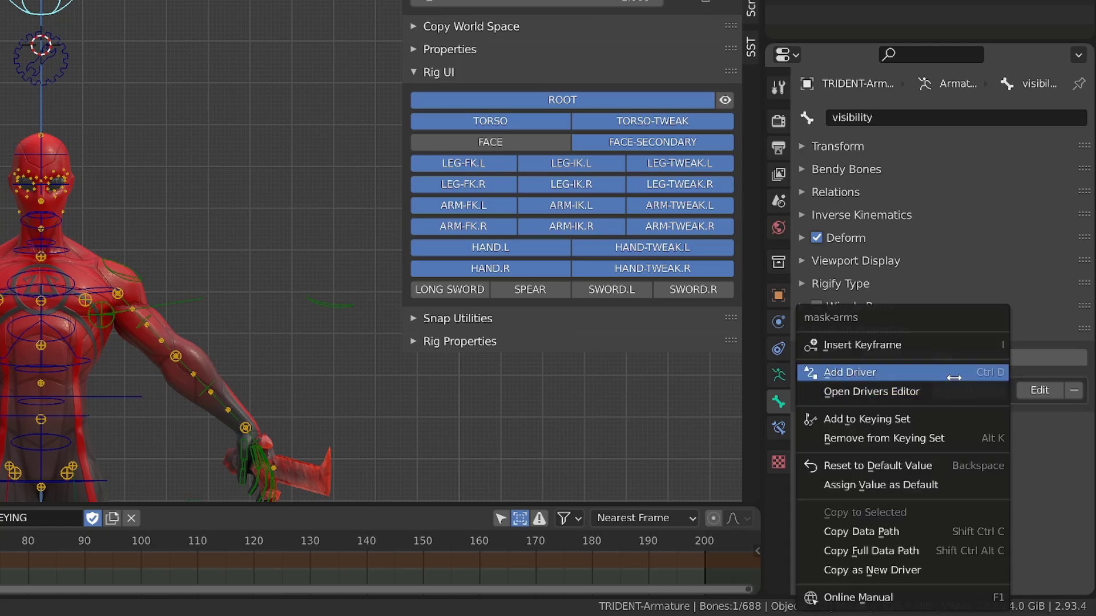
{"action": "left_click", "coordinate": [908, 534]}
{"action": "left_click", "coordinate": [251, 246]}
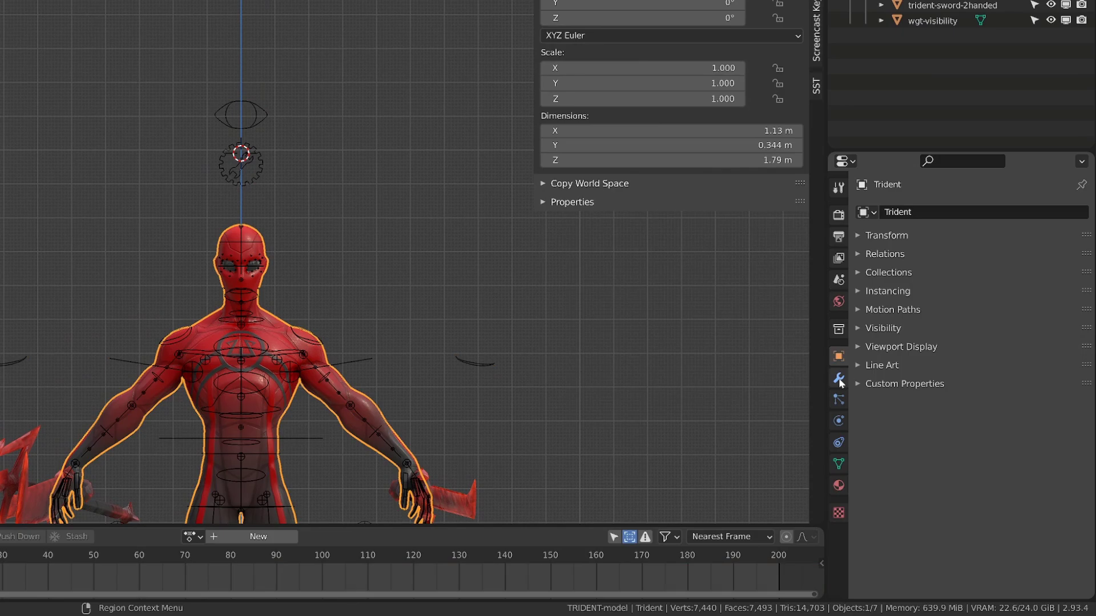
{"action": "left_click", "coordinate": [839, 379]}
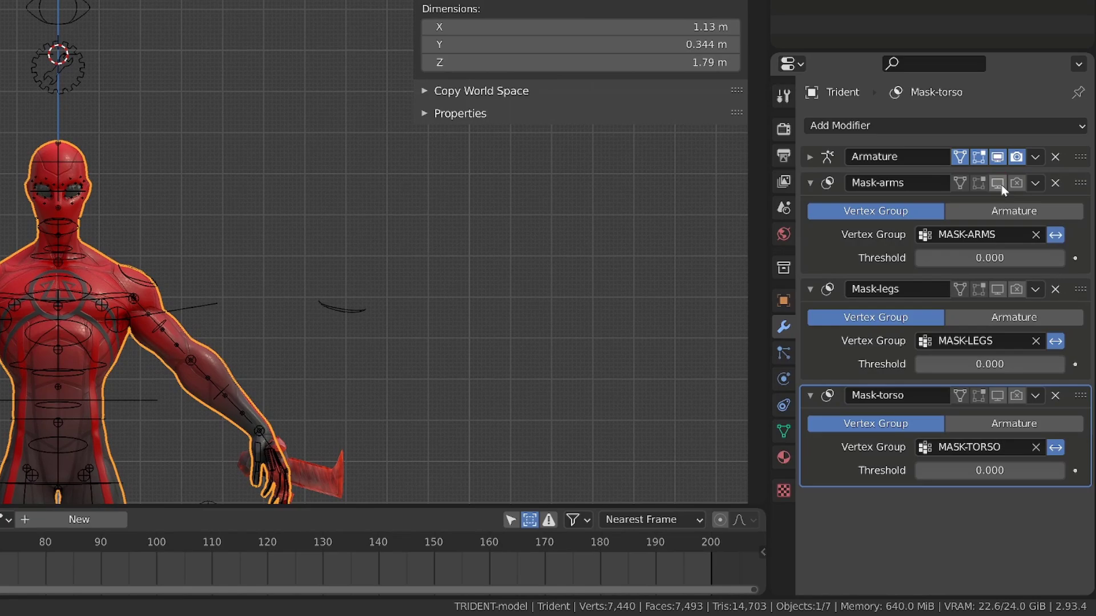
- Add a driver to the Mask-arms modifier's viewport display and set its type to Averaged Value
{"action": "right_click", "coordinate": [1002, 189]}
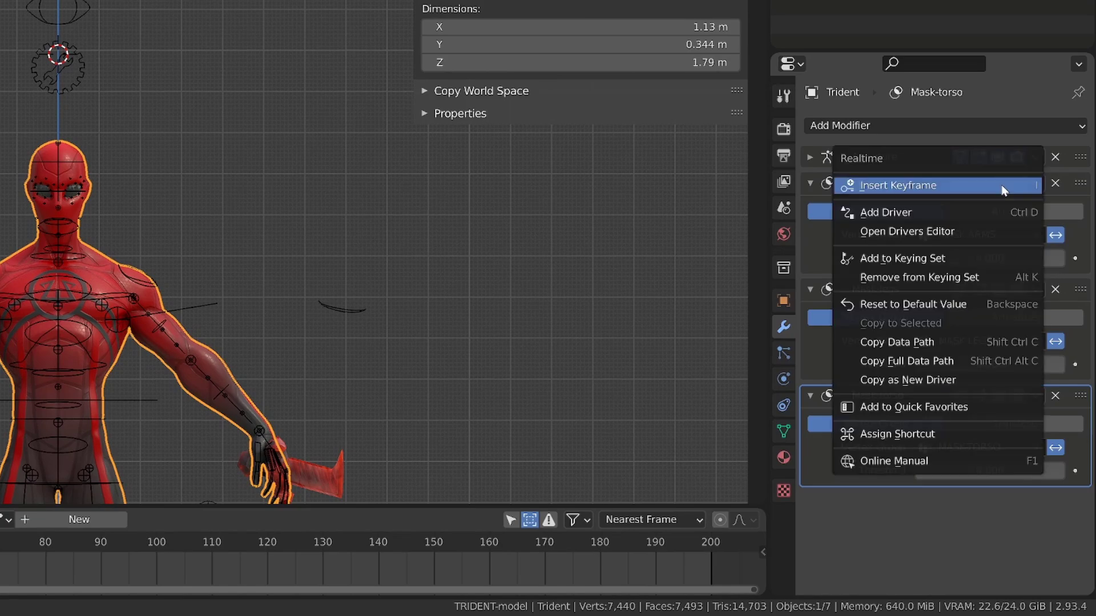
{"action": "left_click", "coordinate": [958, 215]}
{"action": "left_click", "coordinate": [957, 214]}
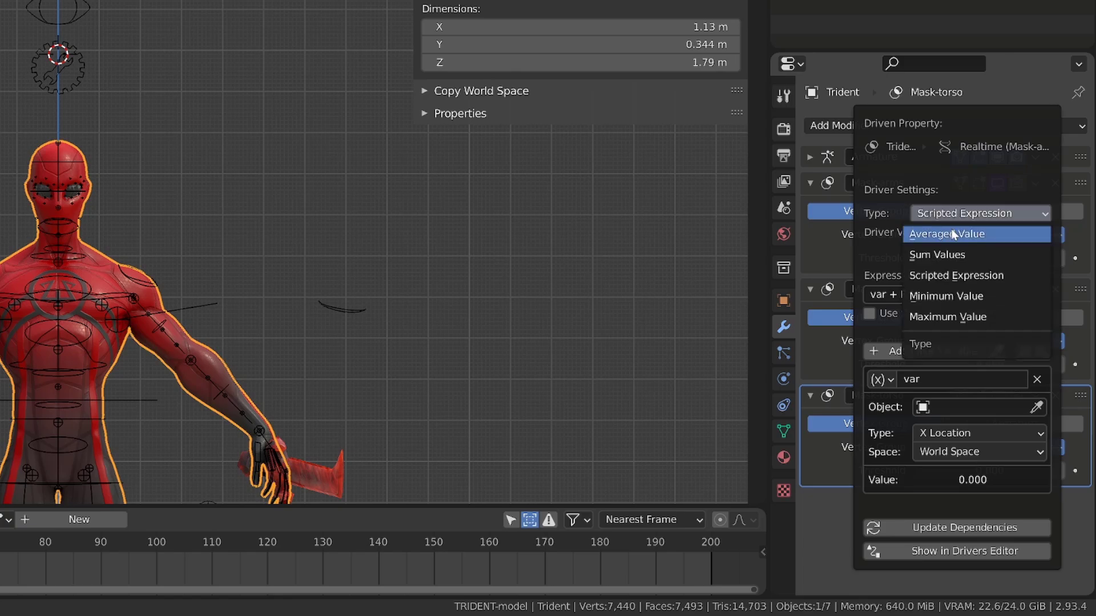
{"action": "left_click", "coordinate": [952, 235]}
- Make the driver variable a Single Property targeting TRIDENT-Armature and paste the copied mask-arms data path as its path
{"action": "left_click", "coordinate": [881, 338]}
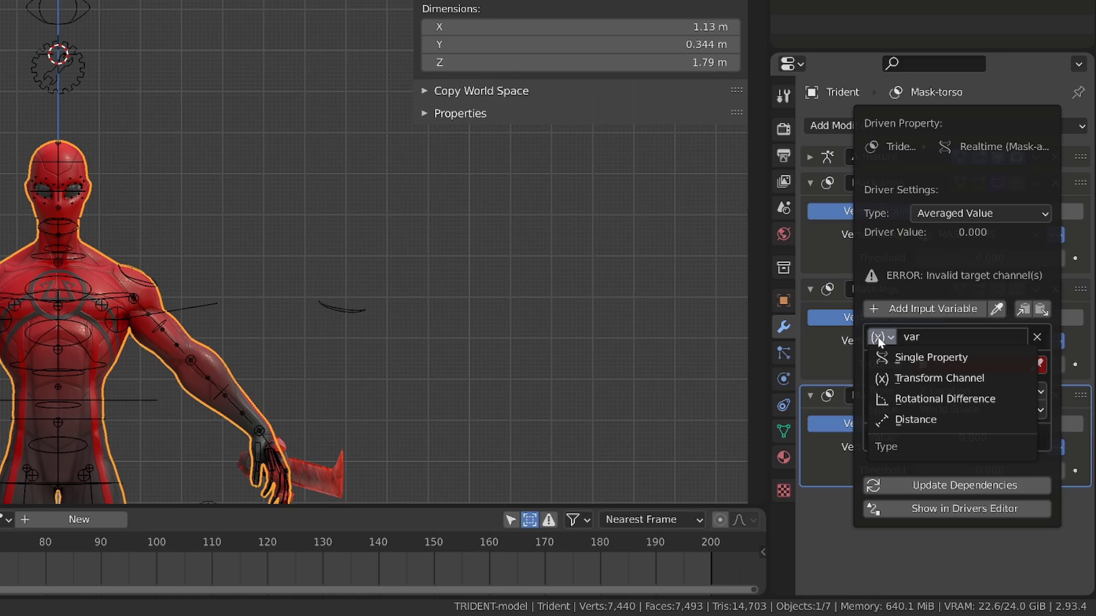
{"action": "left_click", "coordinate": [901, 359]}
{"action": "left_click", "coordinate": [999, 366]}
{"action": "type", "text": "are"}
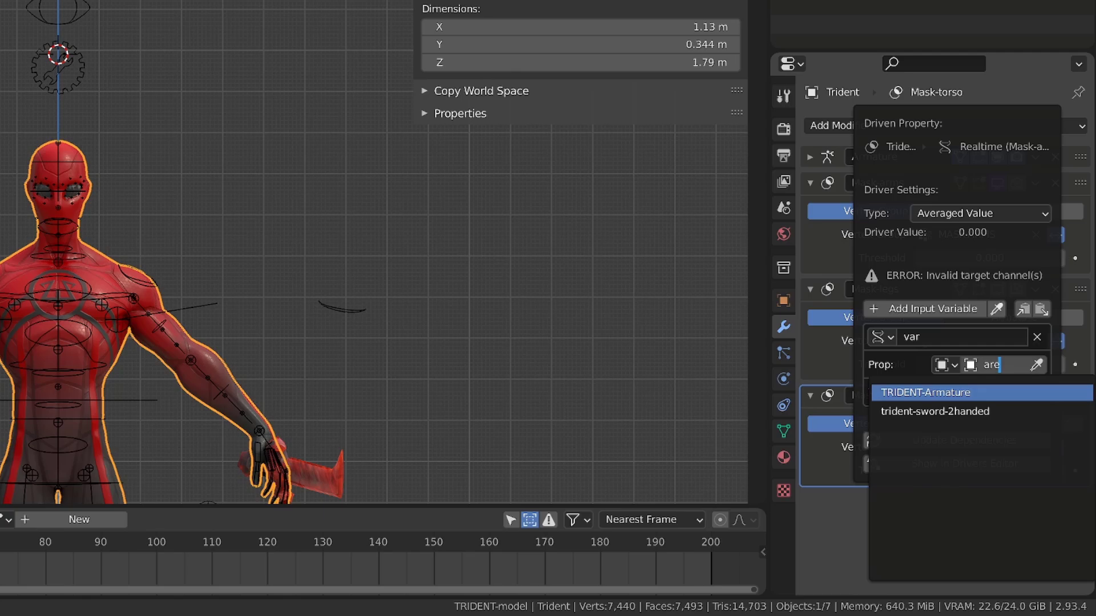
{"action": "left_click", "coordinate": [959, 394]}
{"action": "left_click", "coordinate": [956, 392]}
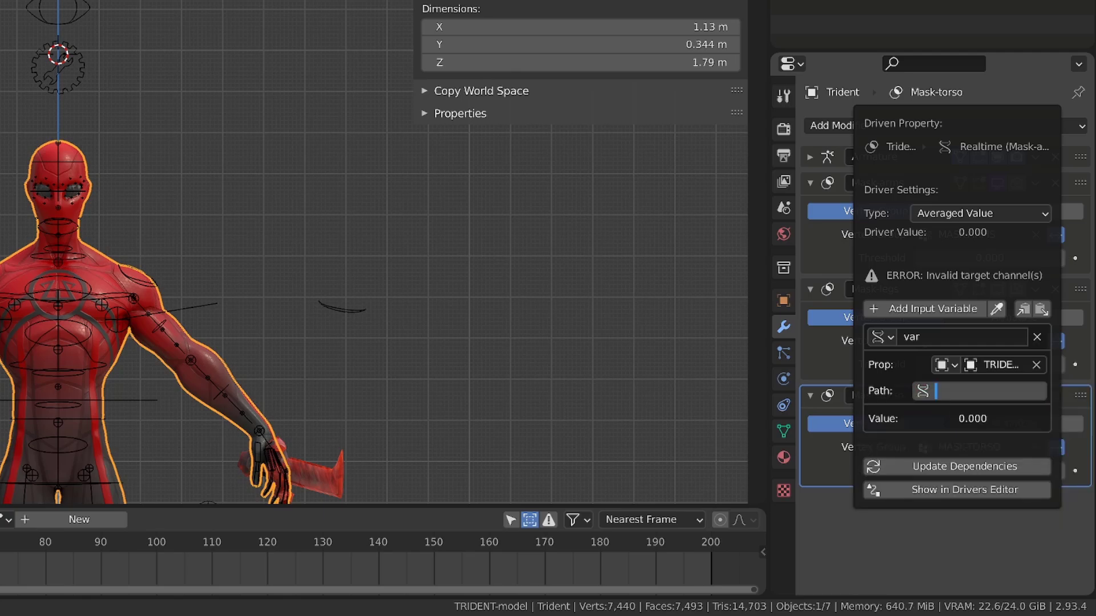
{"action": "key", "text": "ctrl+v"}
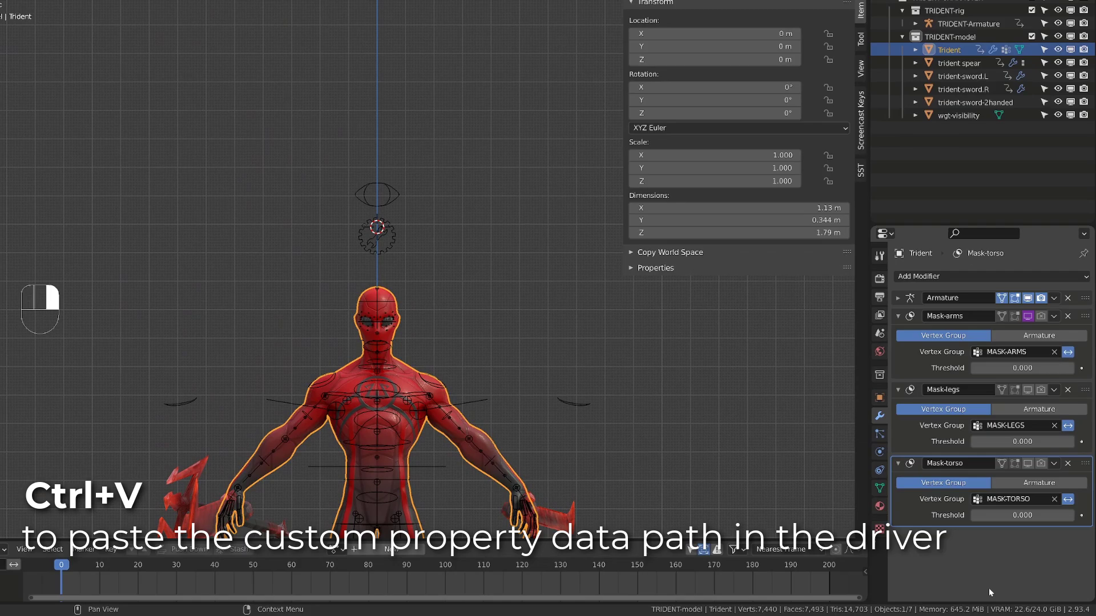
- Show the visibility bone's custom properties in Pose Mode and test mask-arms by switching it to 1 and back to 0
{"action": "left_click", "coordinate": [377, 194]}
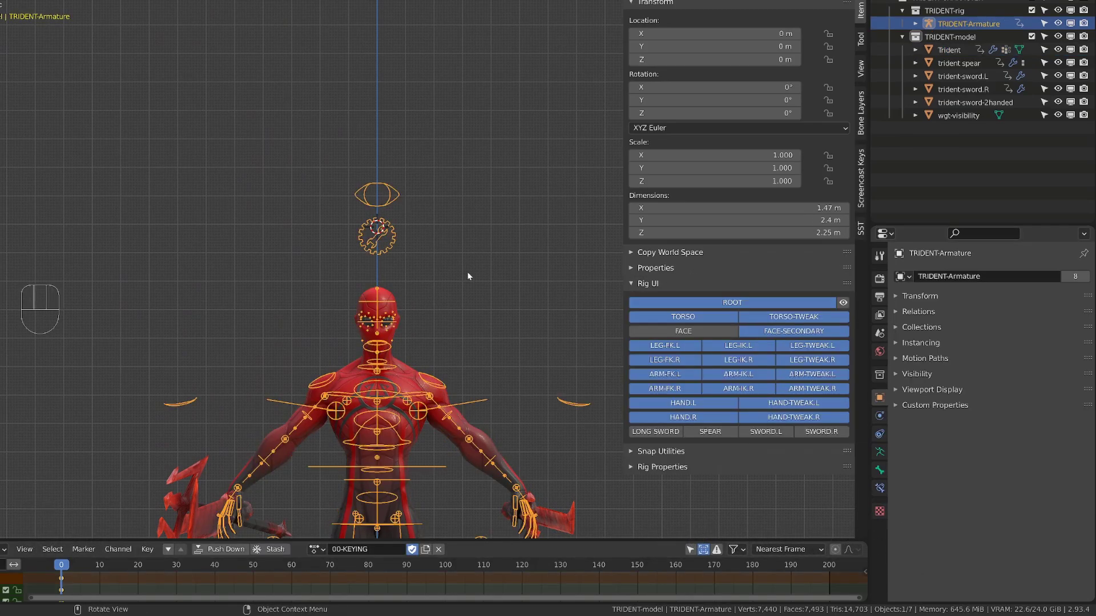
{"action": "key", "text": "ctrl+Tab"}
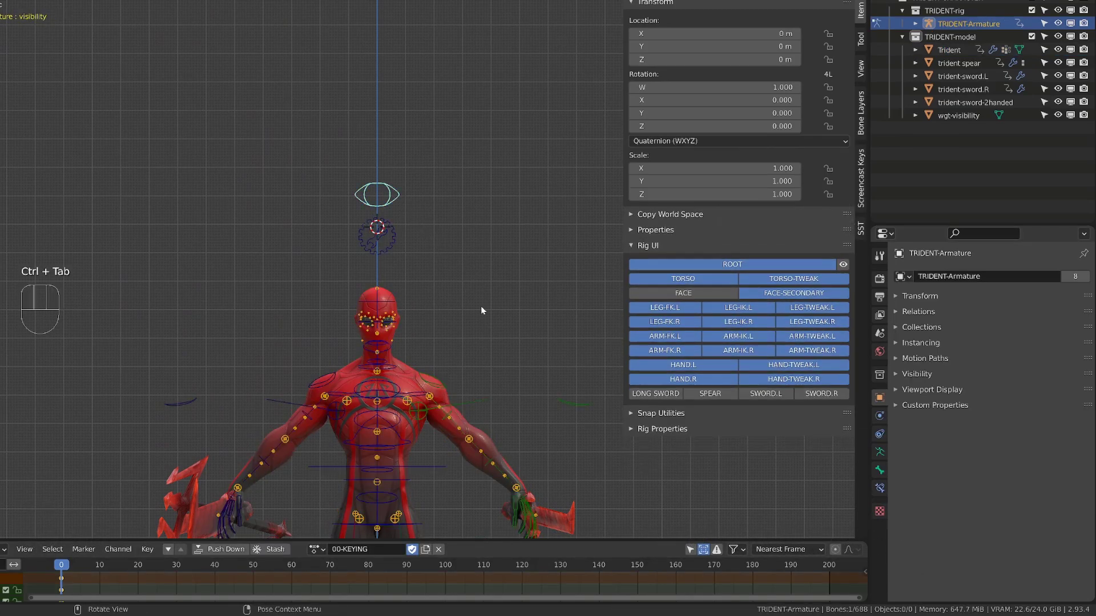
{"action": "left_click", "coordinate": [632, 428]}
{"action": "left_click", "coordinate": [633, 427]}
{"action": "left_click", "coordinate": [632, 230]}
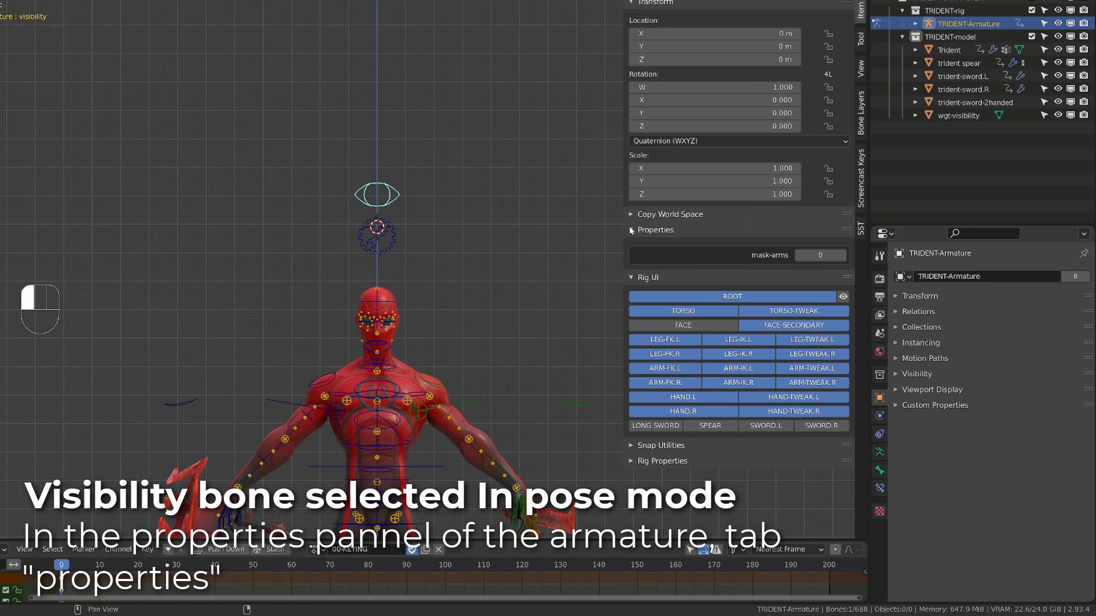
{"action": "left_click", "coordinate": [843, 256]}
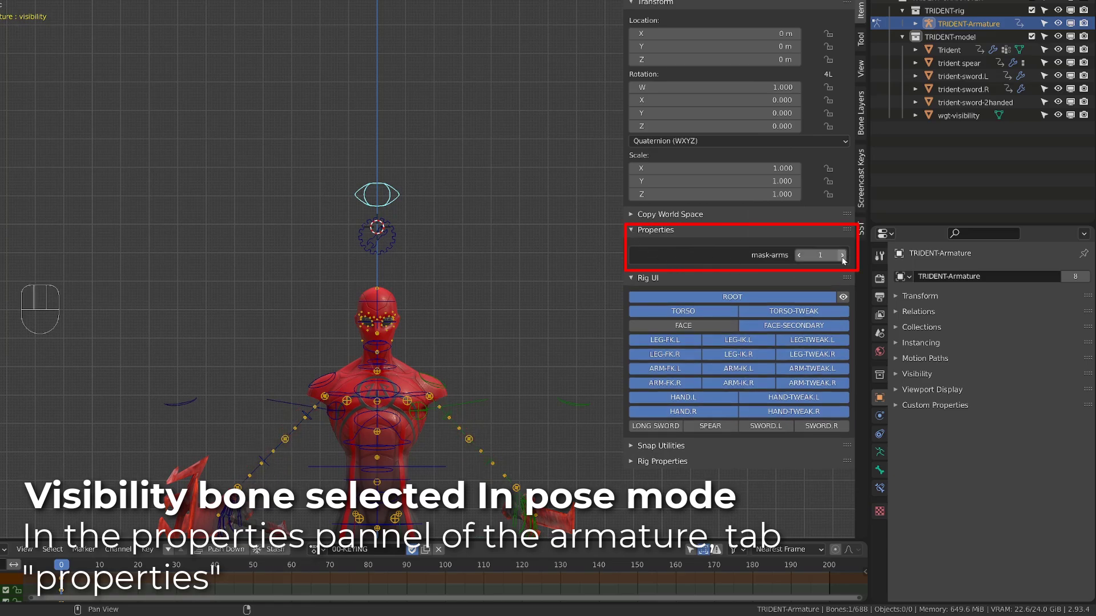
{"action": "left_click", "coordinate": [800, 255]}
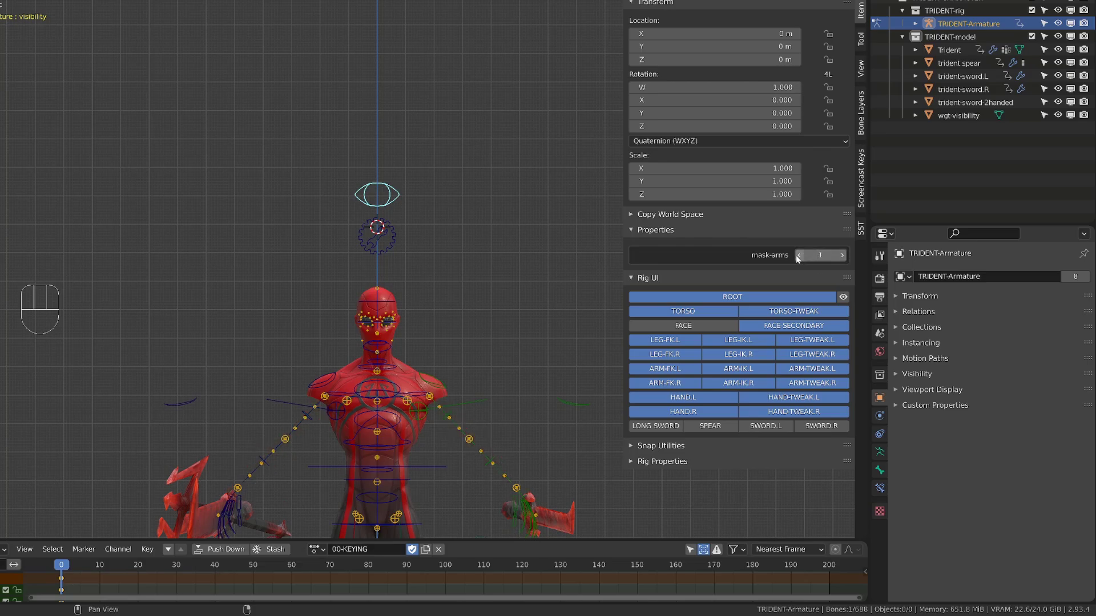
- Add a second custom property to the visibility bone and name it mask-legs
{"action": "left_click", "coordinate": [879, 470]}
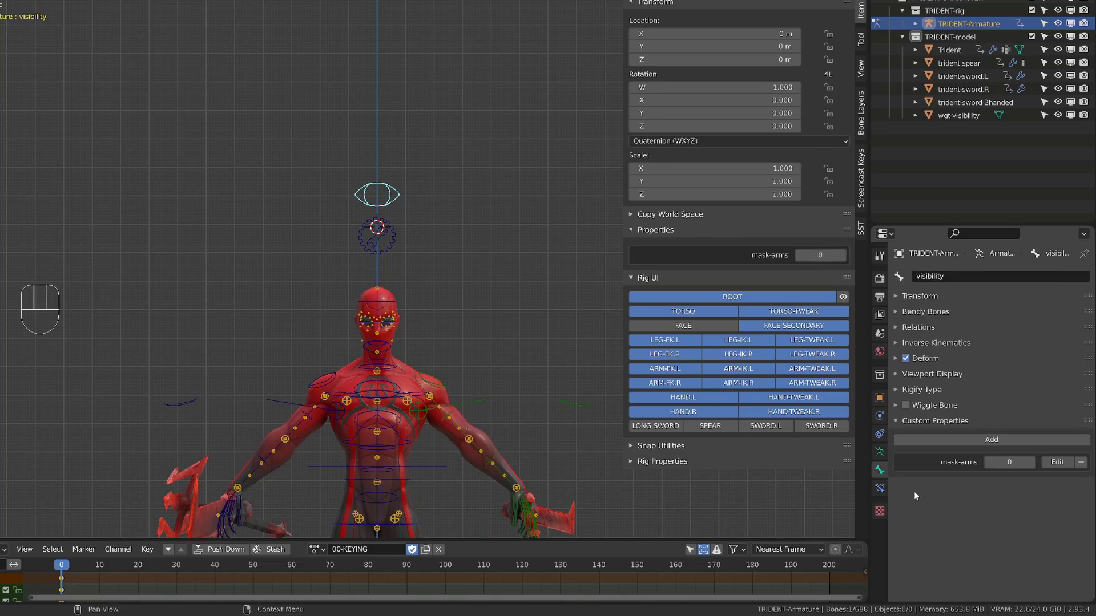
{"action": "left_click", "coordinate": [1010, 441]}
{"action": "left_click", "coordinate": [1057, 485]}
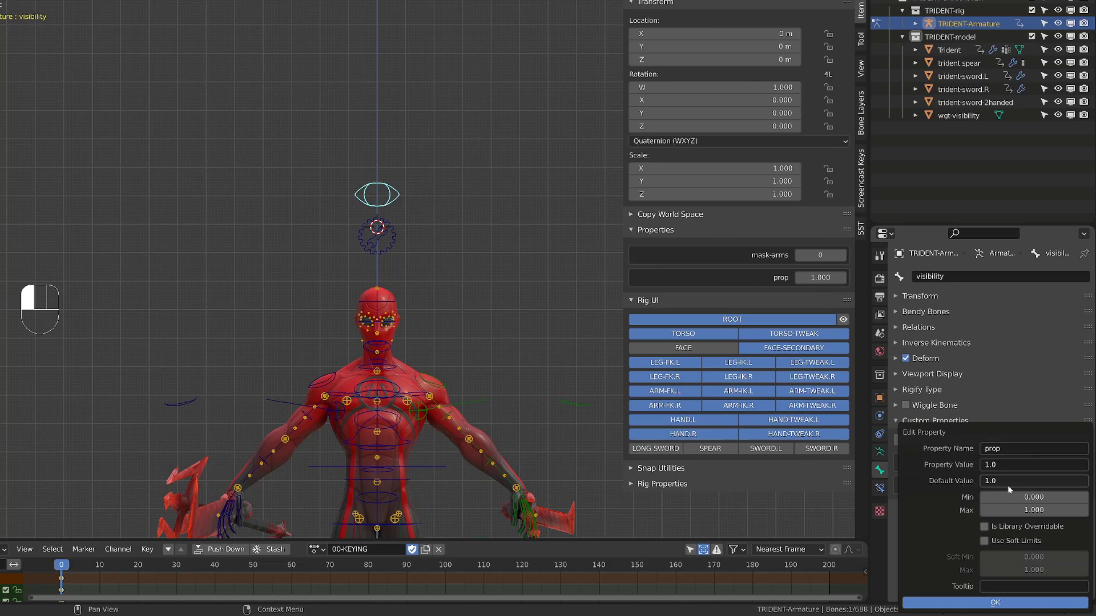
{"action": "type", "text": "mask"}
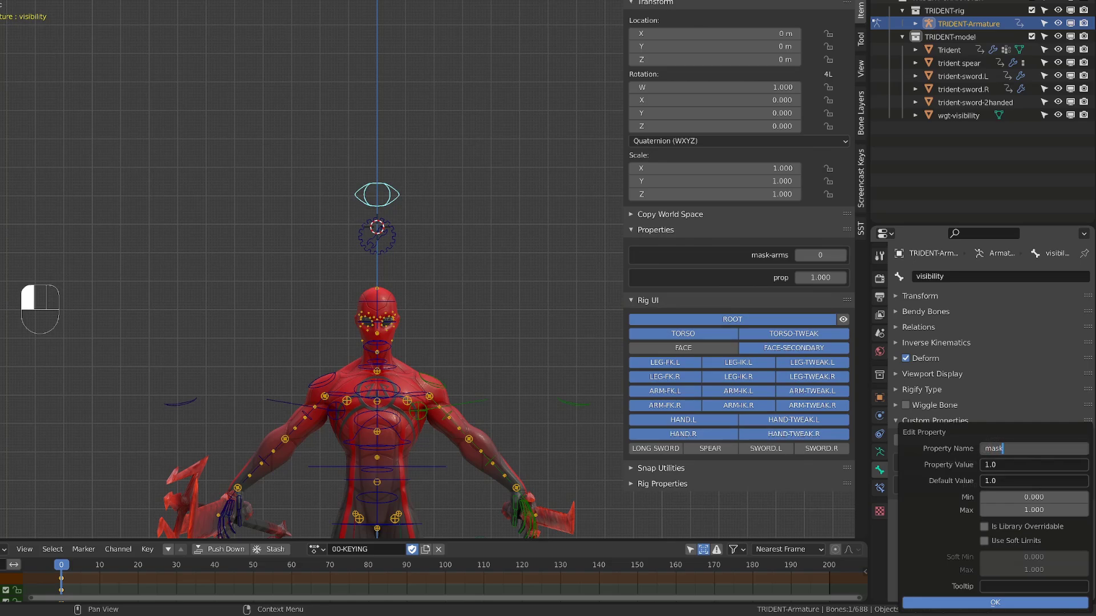
{"action": "type", "text": "-legs"}
- Set both the property value and the default value of mask-legs to the integer 0
{"action": "left_click", "coordinate": [1002, 464]}
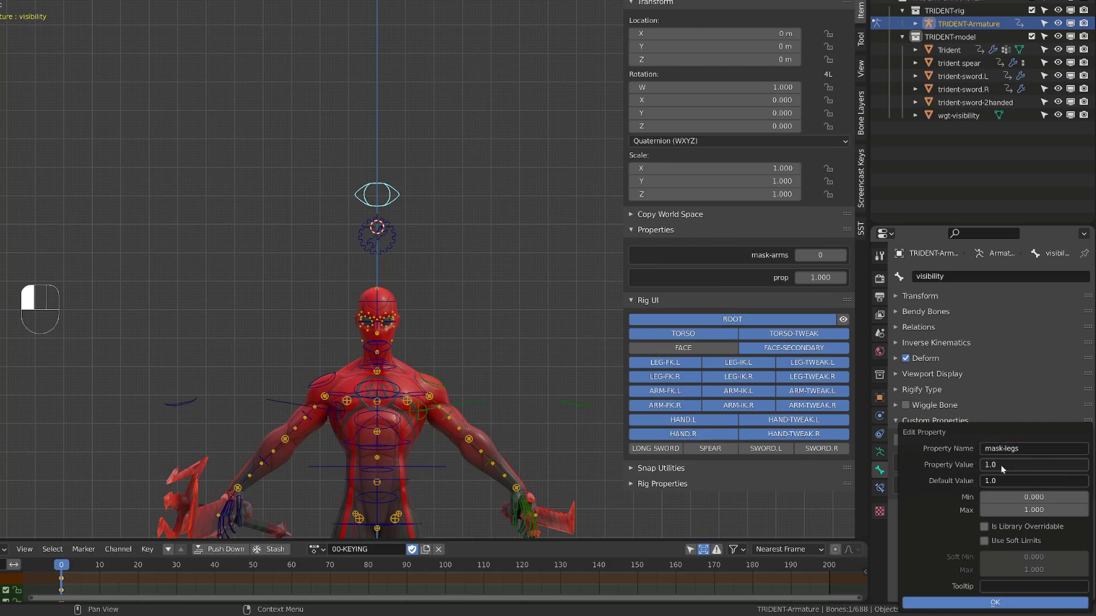
{"action": "type", "text": "0"}
{"action": "key", "text": "Tab"}
{"action": "type", "text": "0"}
{"action": "key", "text": "Tab"}
{"action": "key", "text": "Return"}
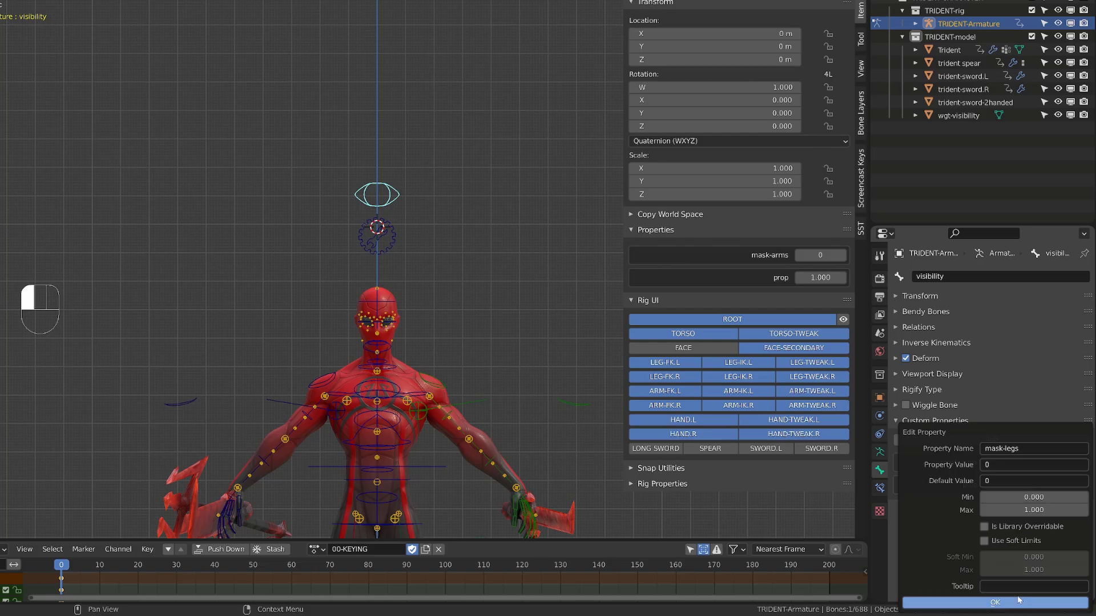
{"action": "left_click", "coordinate": [1063, 600]}
- Copy the data path of the mask-legs property and bring up the Trident mesh's modifiers
{"action": "right_click", "coordinate": [1005, 486]}
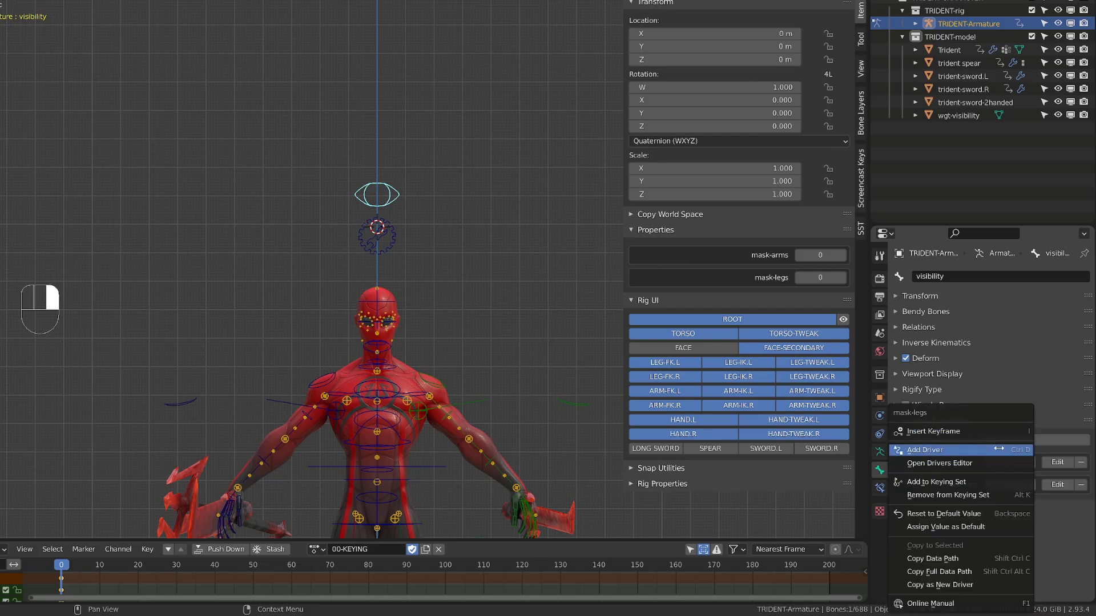
{"action": "left_click", "coordinate": [983, 560]}
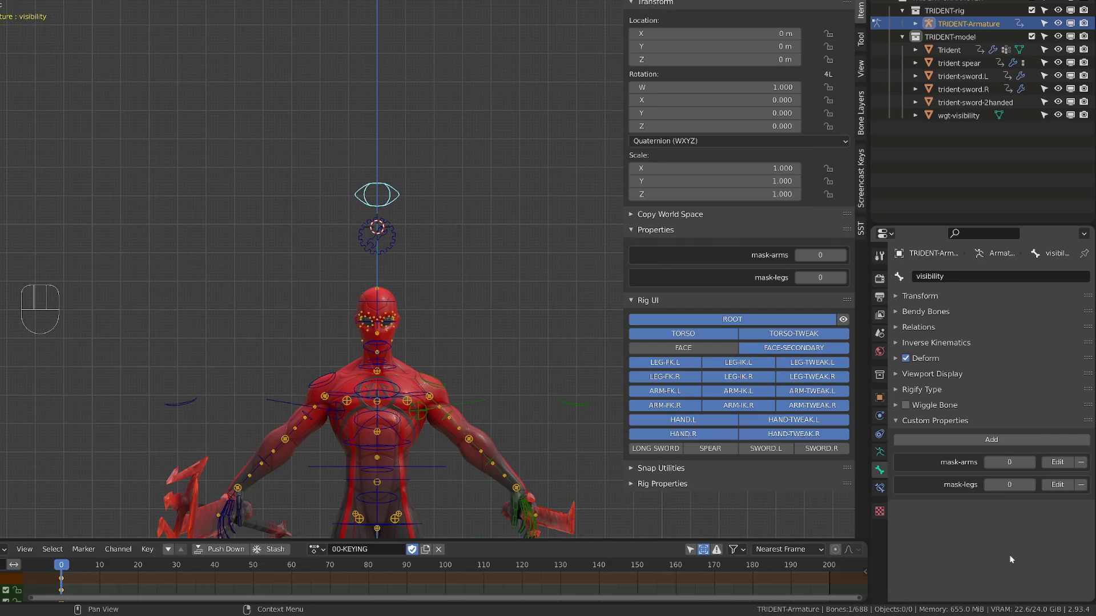
{"action": "key", "text": "ctrl+Tab"}
{"action": "left_click", "coordinate": [443, 392]}
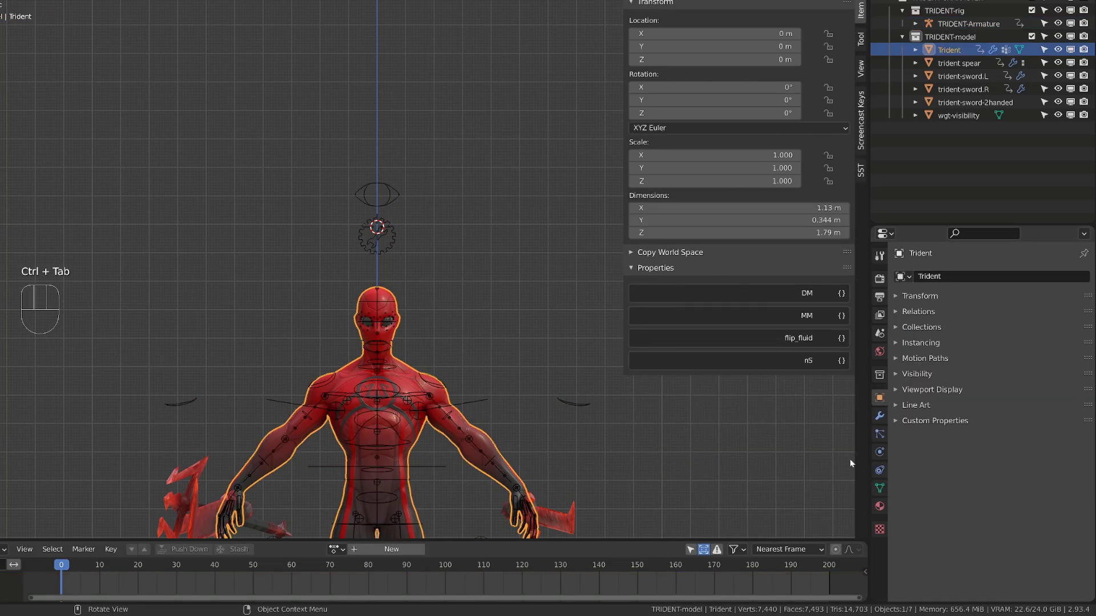
{"action": "left_click", "coordinate": [880, 416]}
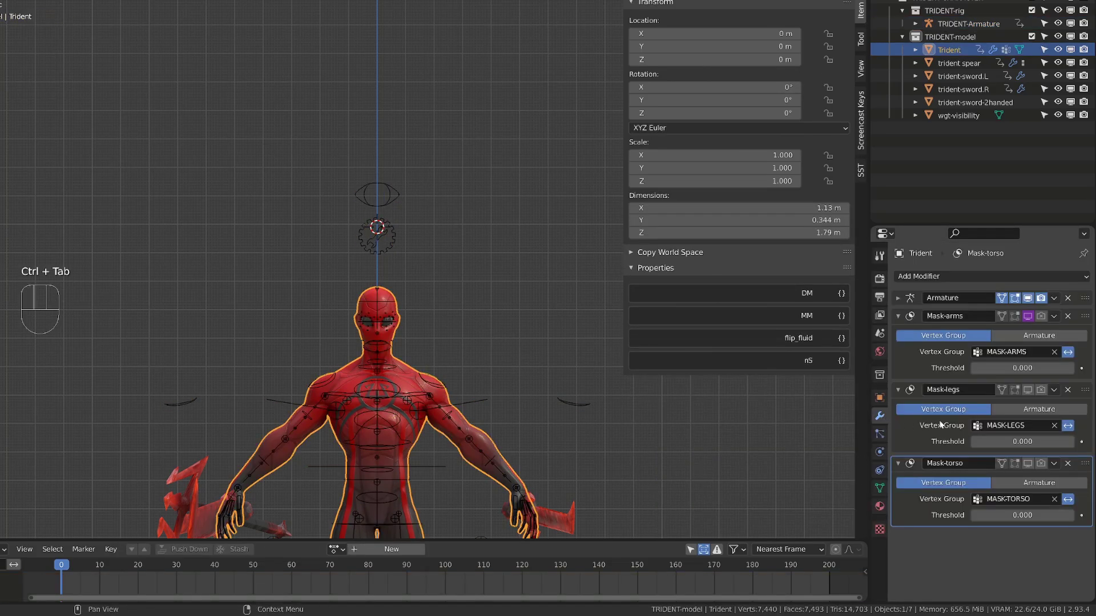
- Add a driver to the Mask-legs modifier's viewport display and set its type to Averaged Value
{"action": "right_click", "coordinate": [1026, 392]}
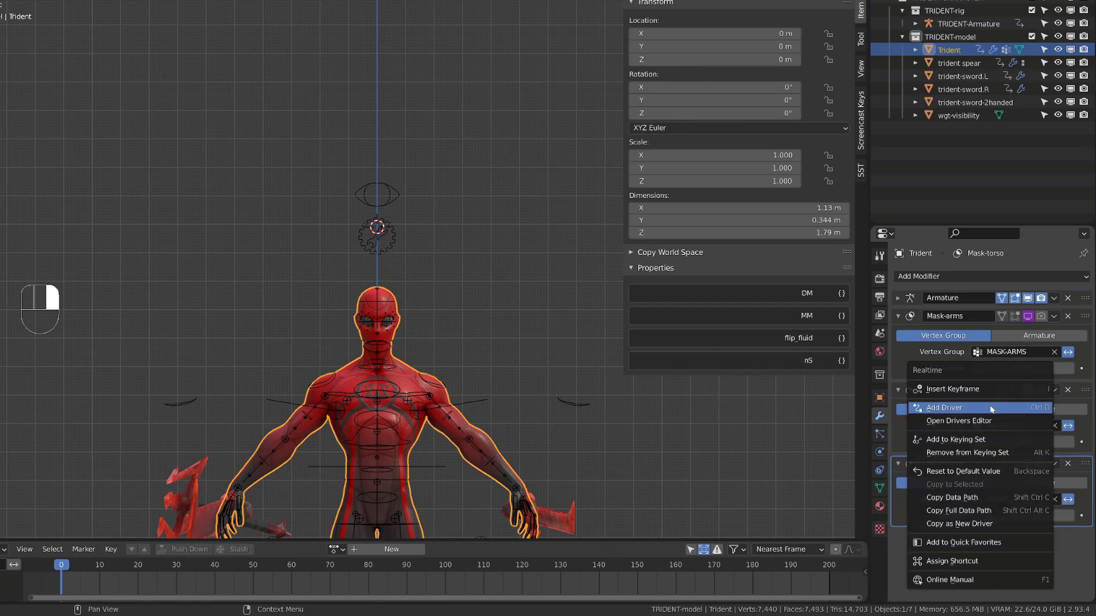
{"action": "left_click", "coordinate": [988, 407]}
{"action": "left_click", "coordinate": [1005, 366]}
{"action": "left_click", "coordinate": [1005, 380]}
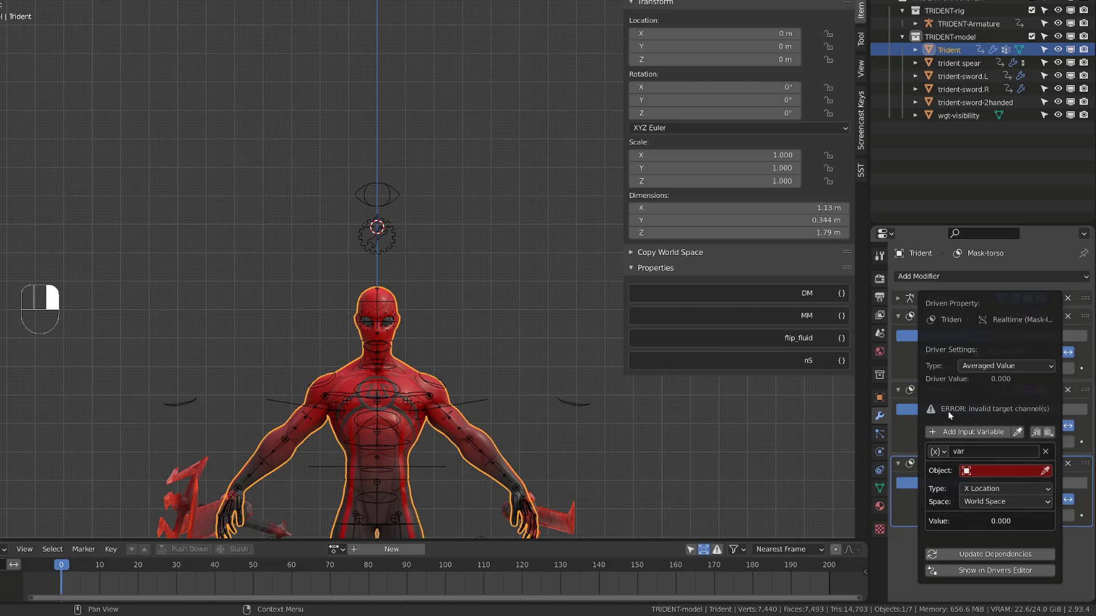
- Make the Mask-legs driver variable a Single Property targeting TRIDENT-Armature, with the copied mask-legs data path as its path
{"action": "left_click", "coordinate": [940, 451]}
{"action": "left_click", "coordinate": [976, 465]}
{"action": "left_click", "coordinate": [1007, 467]}
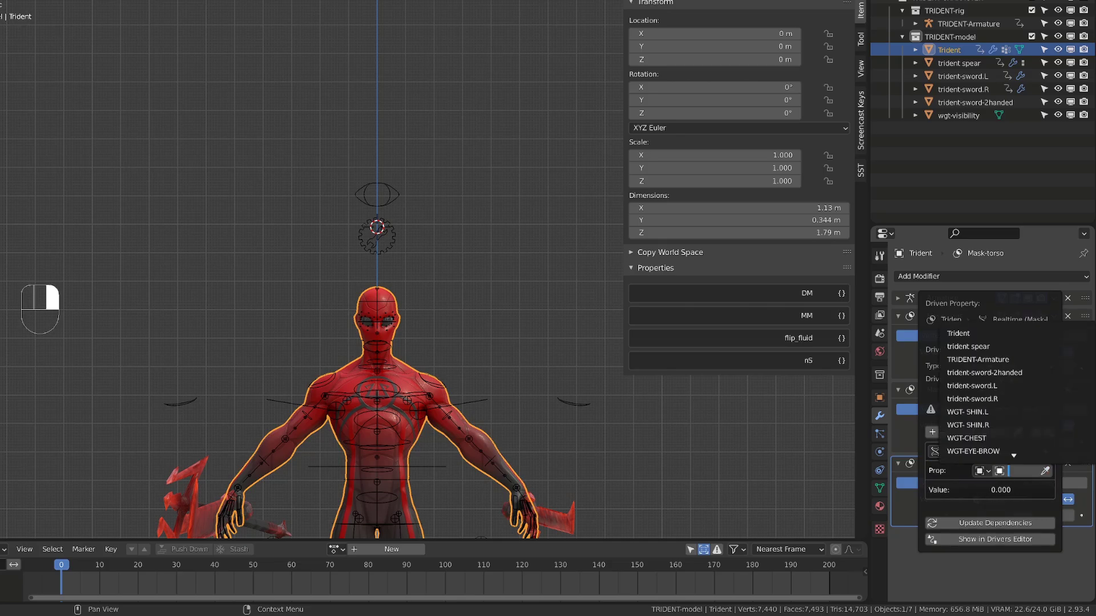
{"action": "type", "text": "ar"}
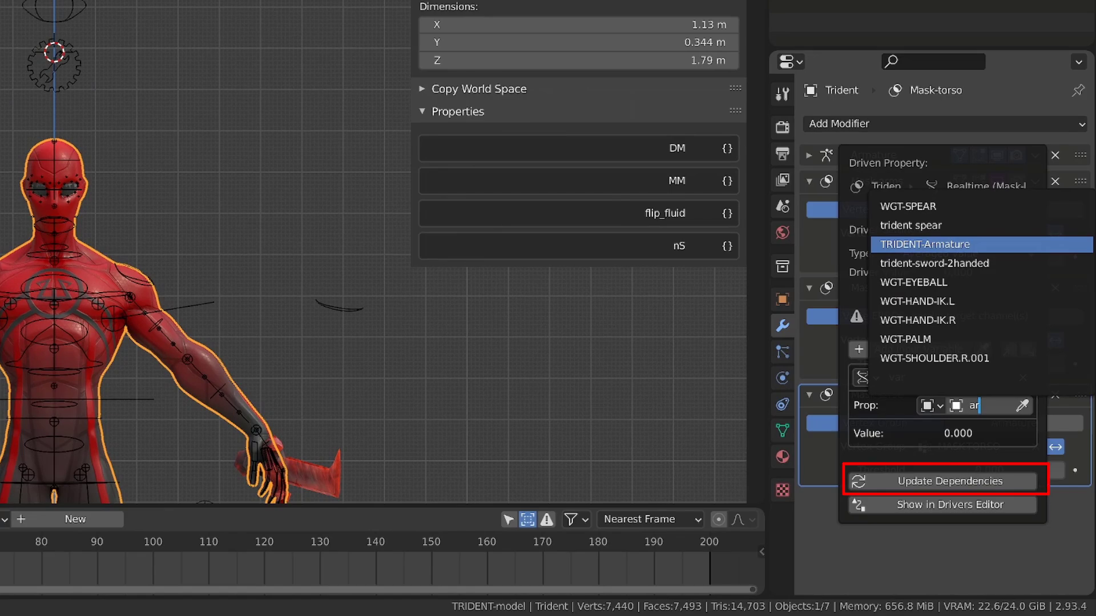
{"action": "left_click", "coordinate": [925, 244]}
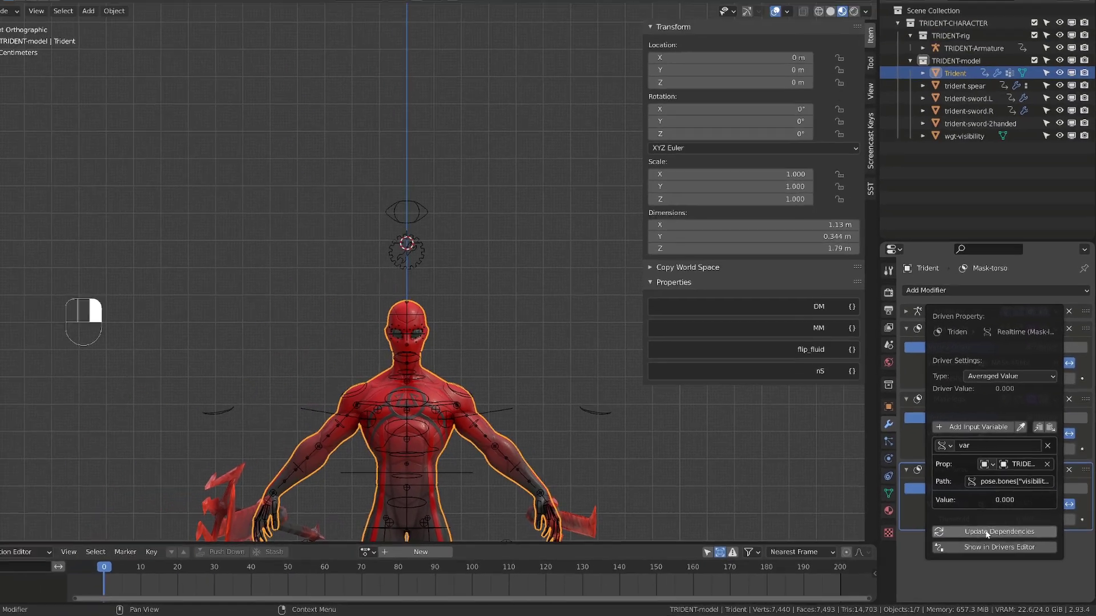
- Return the armature to Pose Mode and test mask-legs by switching it to 1 and back to 0
{"action": "left_click", "coordinate": [444, 229]}
{"action": "key", "text": "ctrl+Tab"}
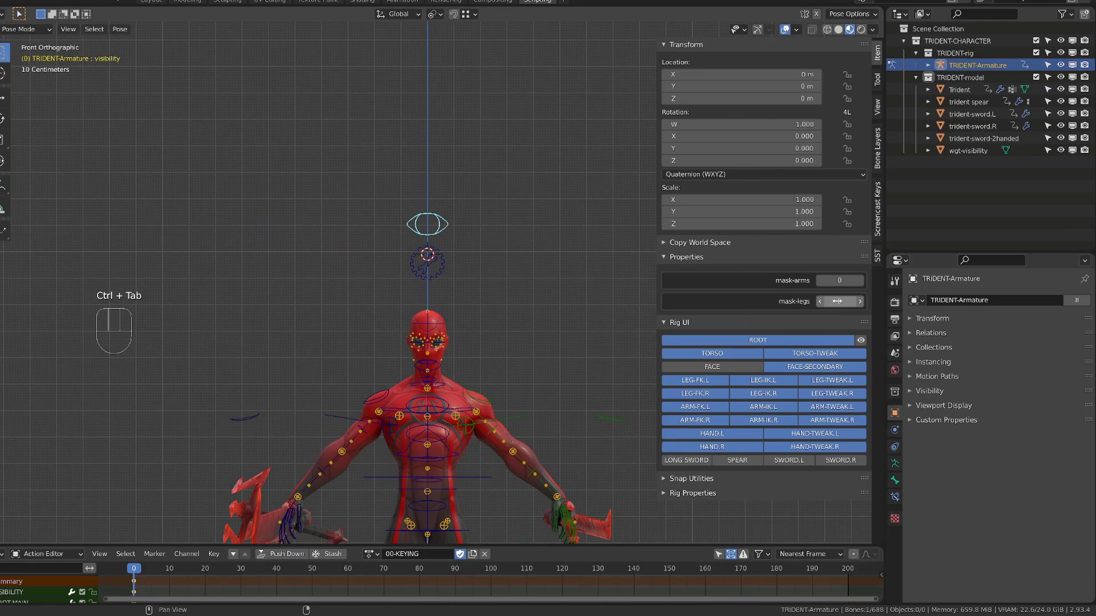
{"action": "scroll", "coordinate": [523, 348], "scroll_direction": "down", "scroll_amount": 3}
{"action": "middle_click_drag", "start_coordinate": [522, 348], "coordinate": [512, 273], "text": "shift"}
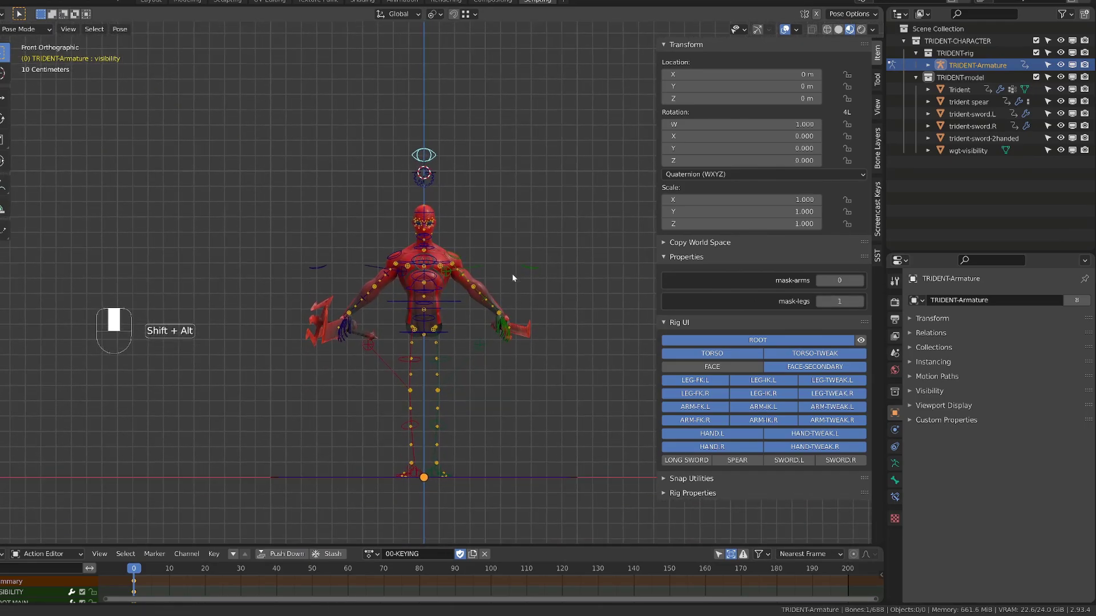
{"action": "left_click", "coordinate": [821, 301]}
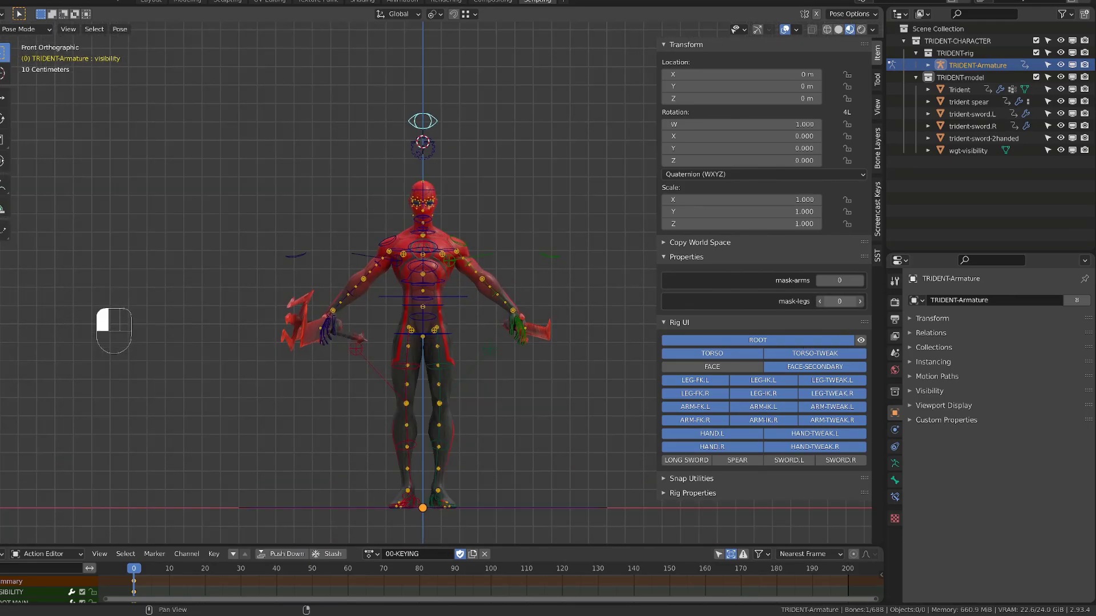
- Add a third custom property to the visibility bone, named mask-weapon, with property value and default value 0
{"action": "middle_click_drag", "start_coordinate": [400, 162], "coordinate": [400, 210], "text": "shift"}
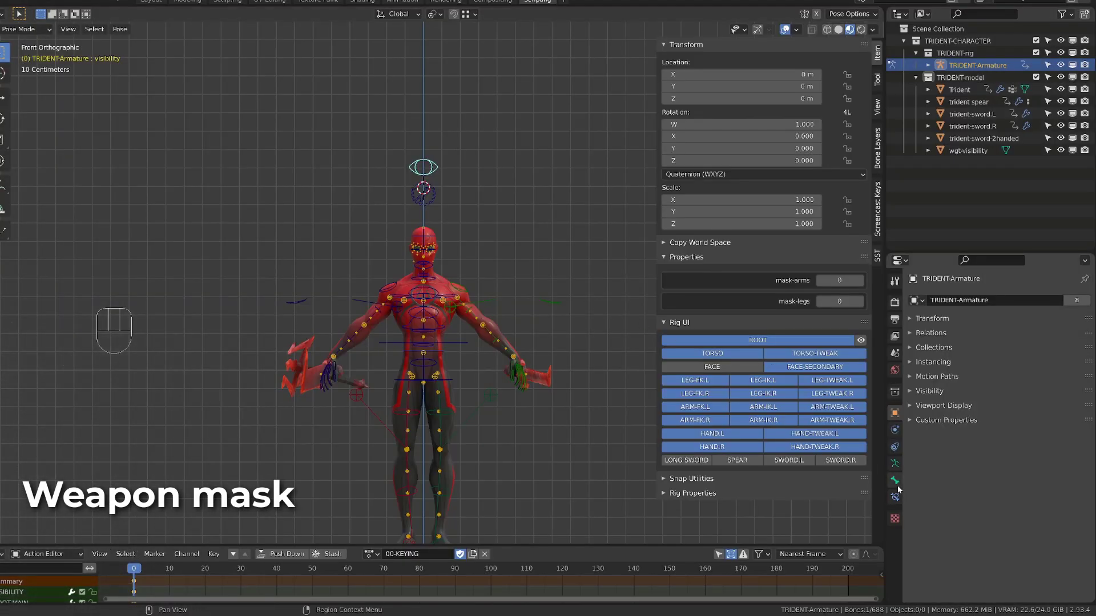
{"action": "left_click", "coordinate": [999, 454]}
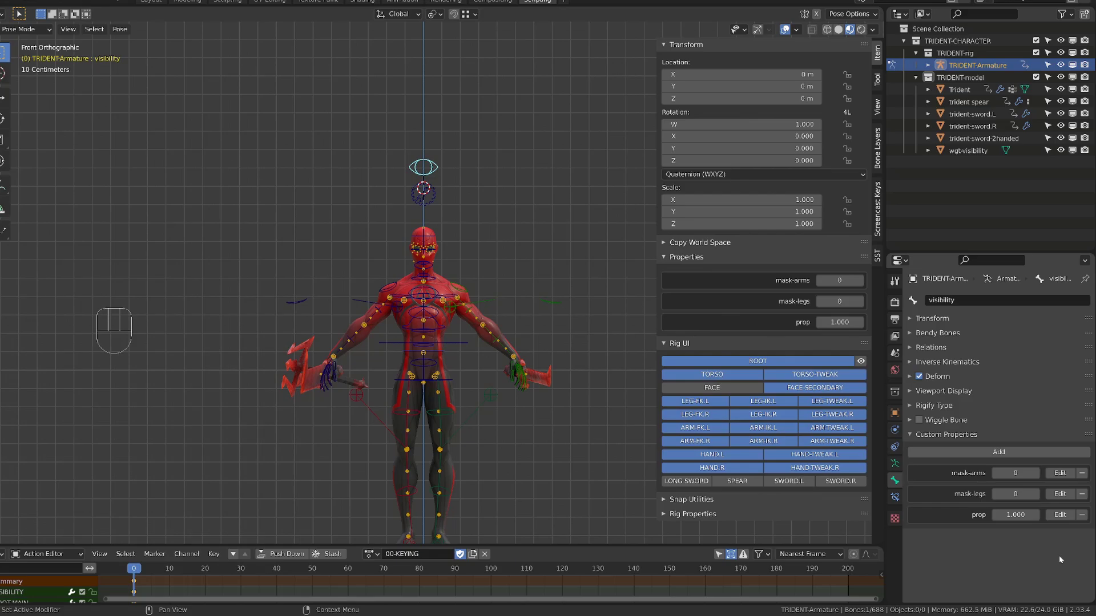
{"action": "left_click", "coordinate": [1060, 515]}
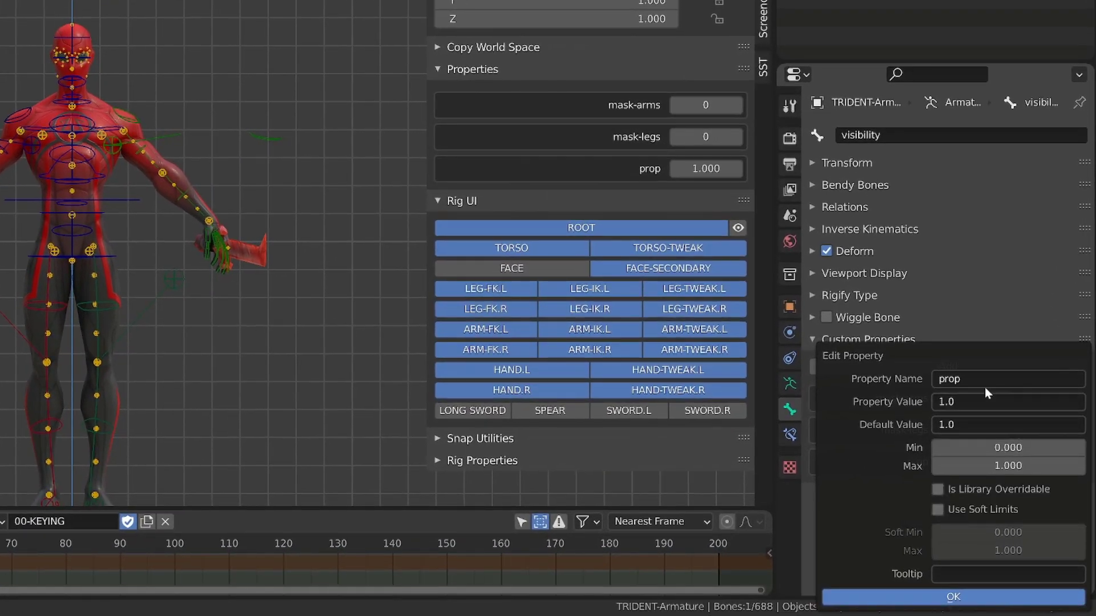
{"action": "left_click", "coordinate": [1012, 460]}
{"action": "type", "text": "mask-weapon"}
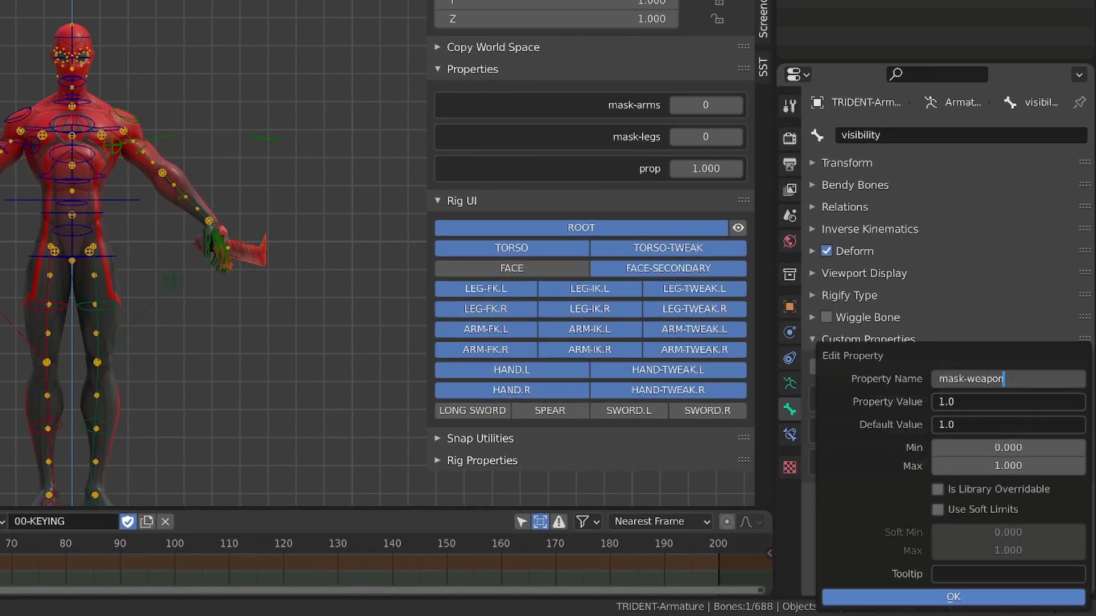
{"action": "key", "text": "Tab"}
{"action": "type", "text": "0"}
{"action": "key", "text": "Return"}
- Rename the new weapon property Sword-visibility, apply the edit and copy the property's data path
{"action": "left_click", "coordinate": [1007, 379]}
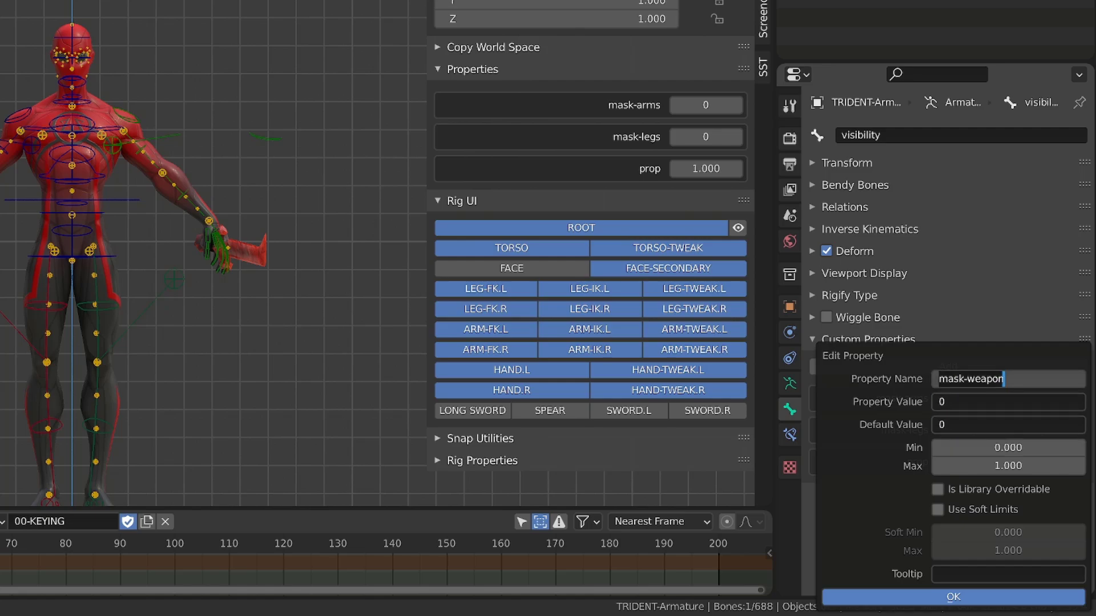
{"action": "type", "text": "Sword-visibility"}
{"action": "key", "text": "Return"}
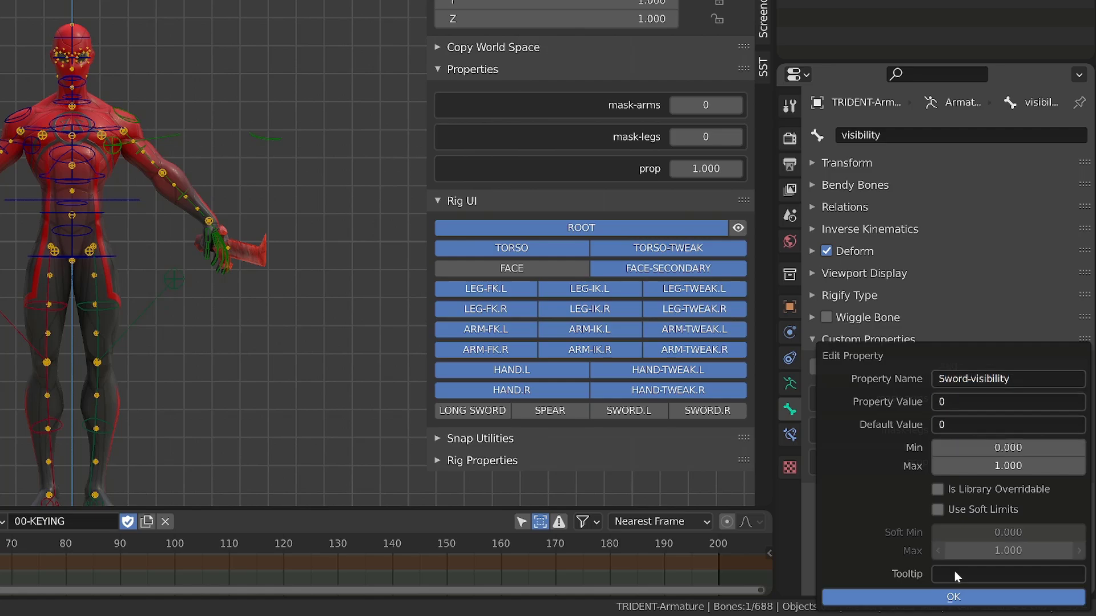
{"action": "left_click", "coordinate": [953, 596]}
{"action": "right_click", "coordinate": [973, 398]}
{"action": "left_click", "coordinate": [915, 536]}
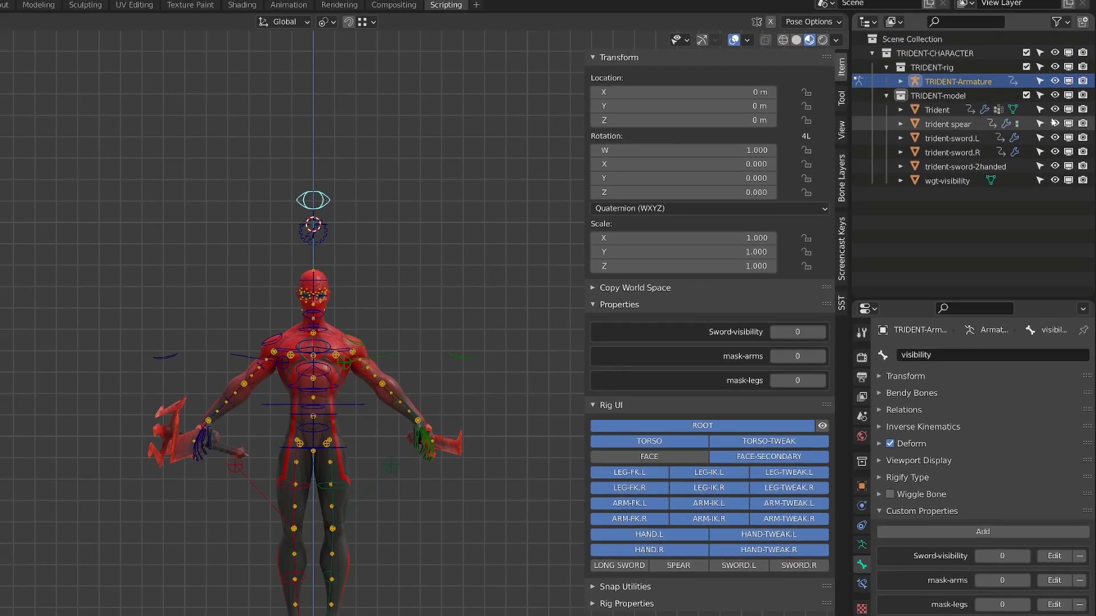
- Hide the trident spear, trident-sword.L and trident-sword.R objects in the viewport
{"action": "left_click", "coordinate": [1056, 124]}
{"action": "left_click", "coordinate": [1055, 138]}
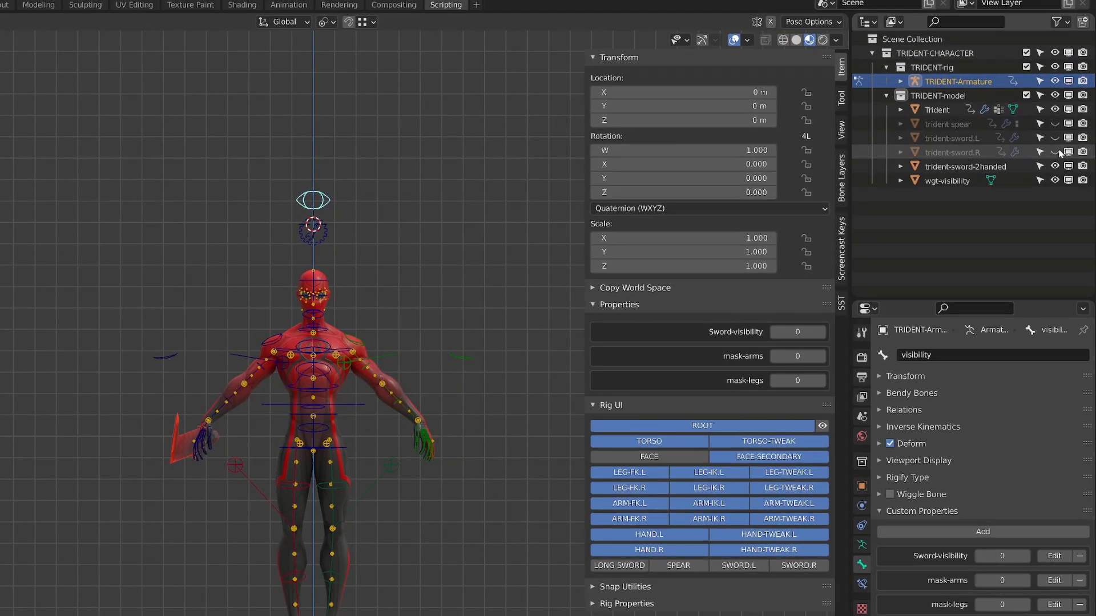
{"action": "left_click", "coordinate": [1055, 152]}
- Add a driver to the Disable in Viewports setting of trident-sword-2handed and set its type to Averaged Value
{"action": "middle_click_drag", "start_coordinate": [377, 394], "coordinate": [411, 394]}
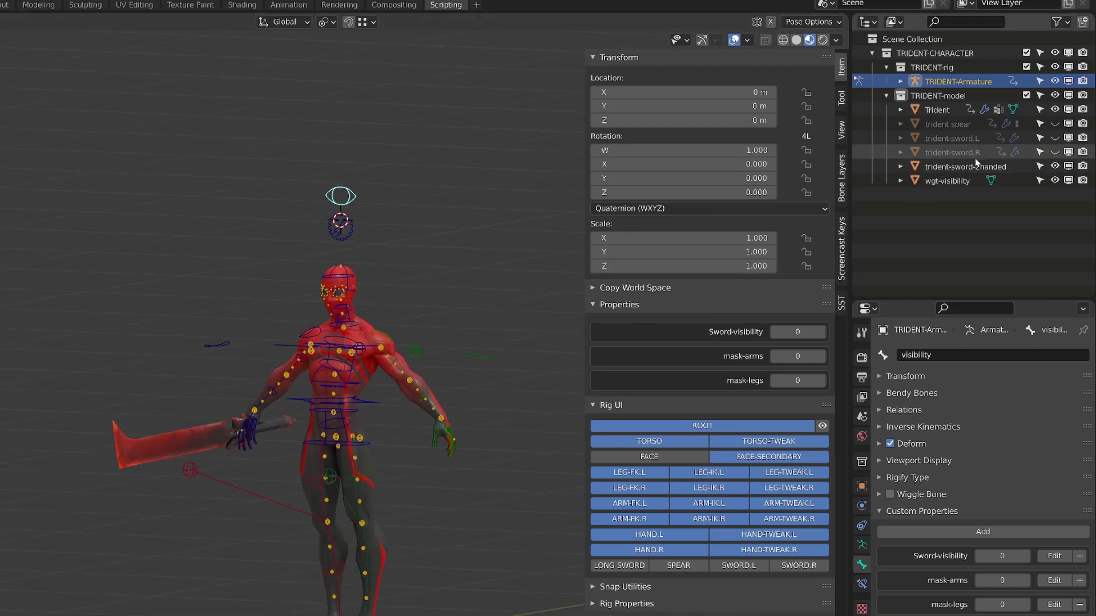
{"action": "left_click", "coordinate": [1007, 167]}
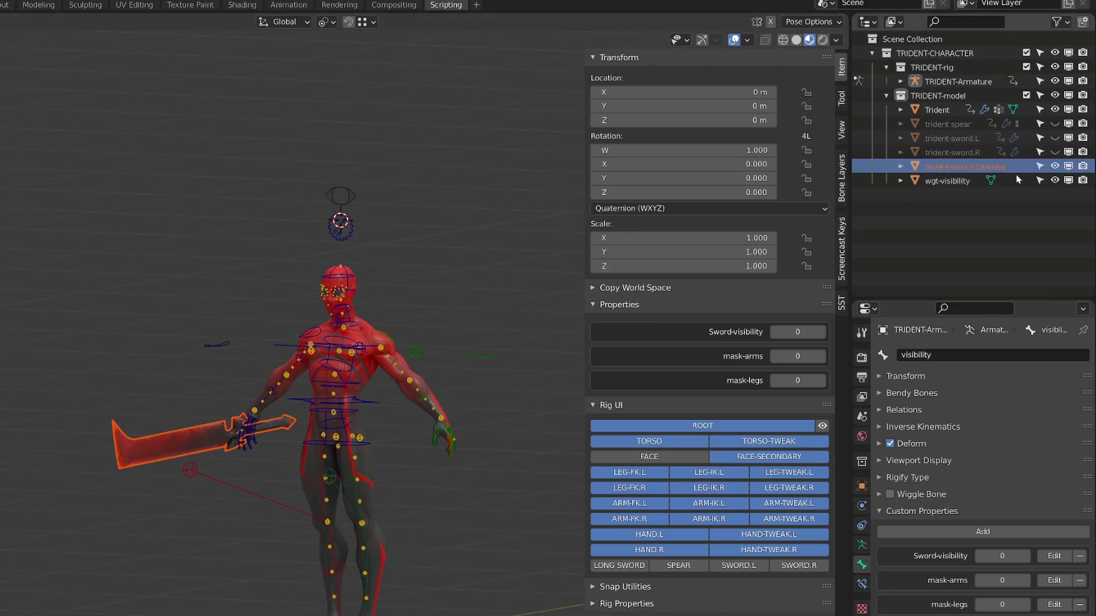
{"action": "right_click", "coordinate": [1070, 168]}
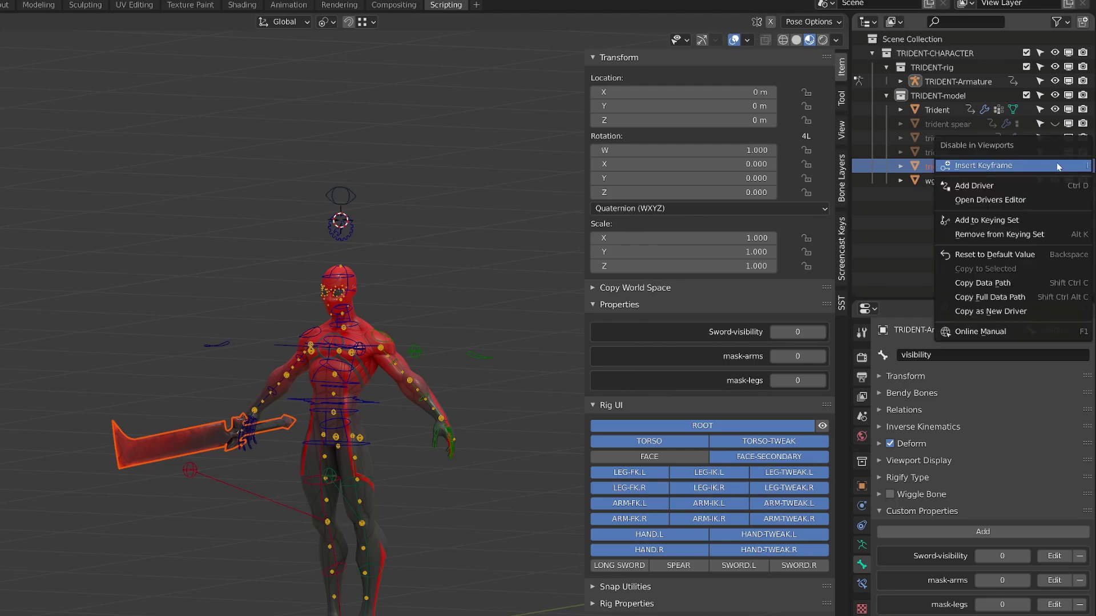
{"action": "left_click", "coordinate": [1026, 183]}
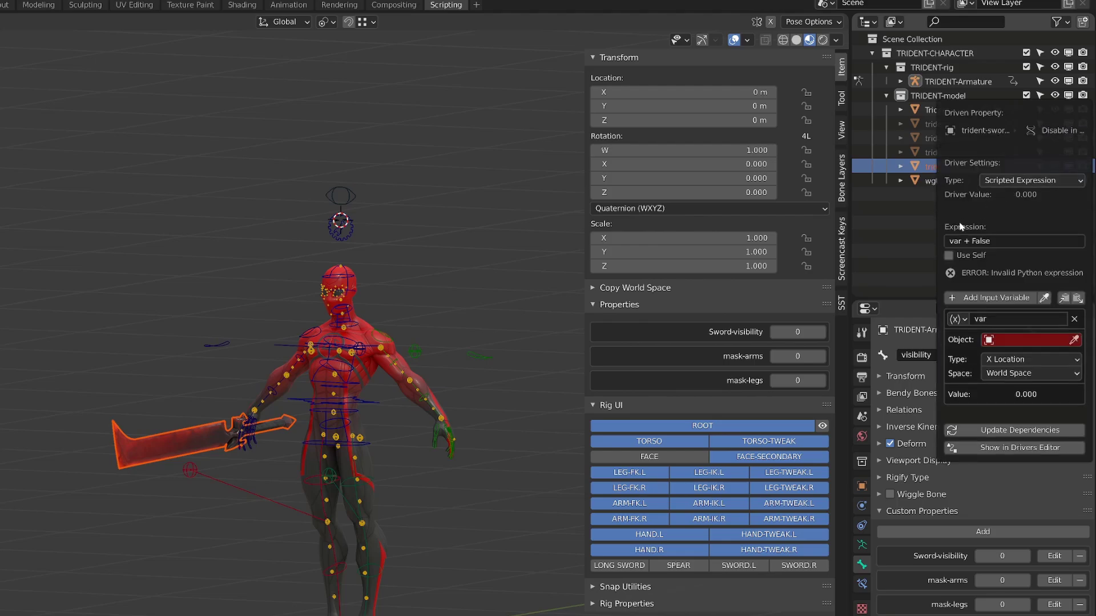
{"action": "left_click", "coordinate": [1032, 181]}
{"action": "left_click", "coordinate": [1006, 196]}
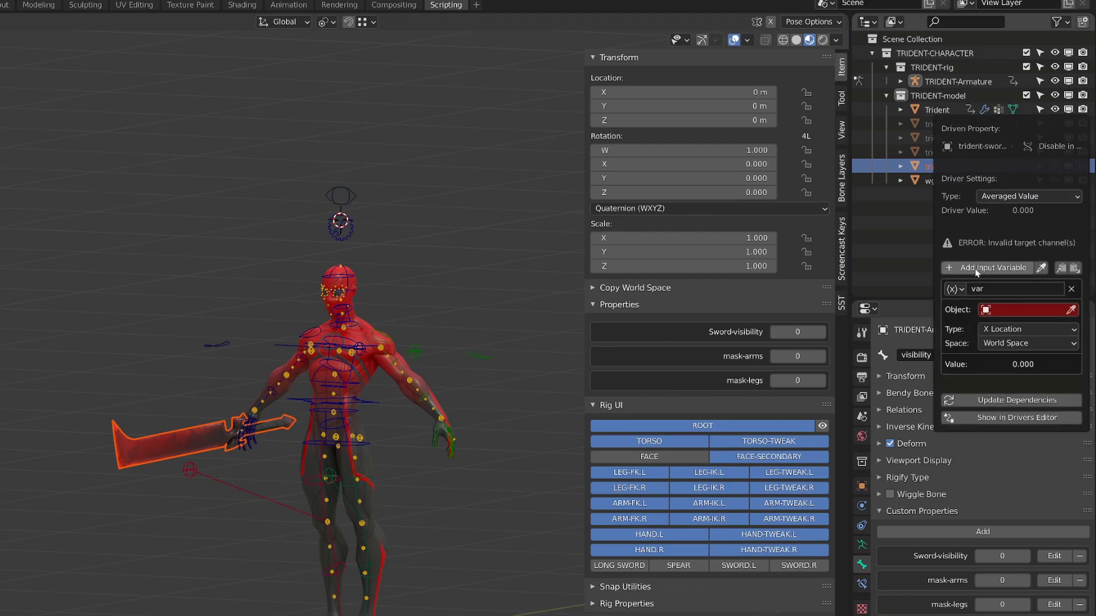
- Make the driver variable a single property on TRIDENT-Armature and paste the copied Sword-visibility data path as its path
{"action": "left_click", "coordinate": [954, 289]}
{"action": "left_click", "coordinate": [886, 304]}
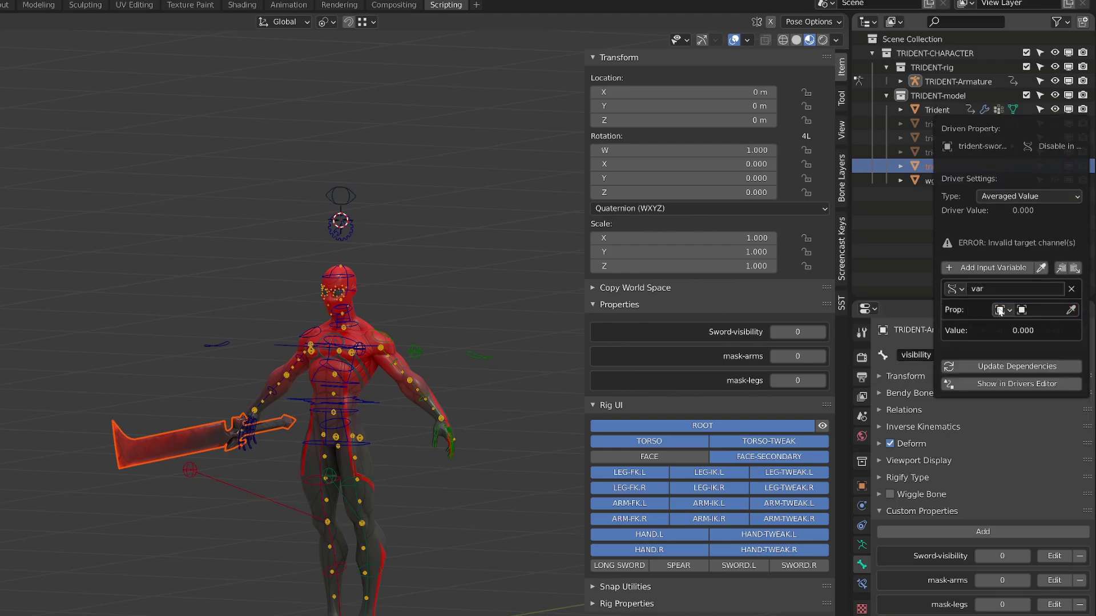
{"action": "left_click", "coordinate": [1025, 309]}
{"action": "left_click", "coordinate": [968, 359]}
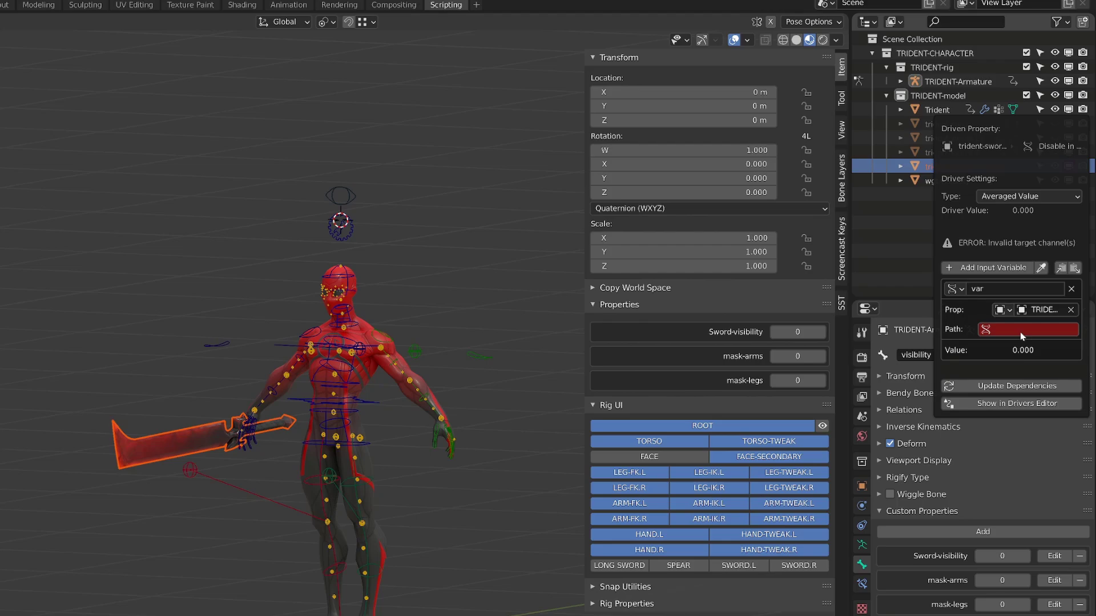
{"action": "key", "text": "ctrl+v"}
{"action": "left_click", "coordinate": [1006, 372]}
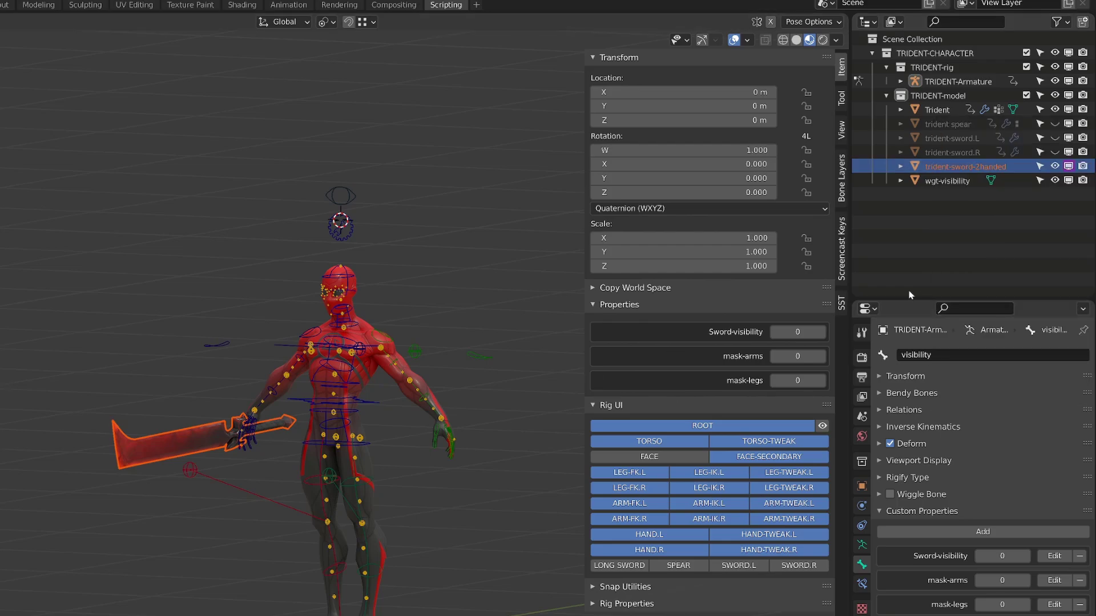
- Select the visibility bone above the character's head and test its Sword-visibility property by toggling the value repeatedly, ending at 0
{"action": "left_click", "coordinate": [354, 197]}
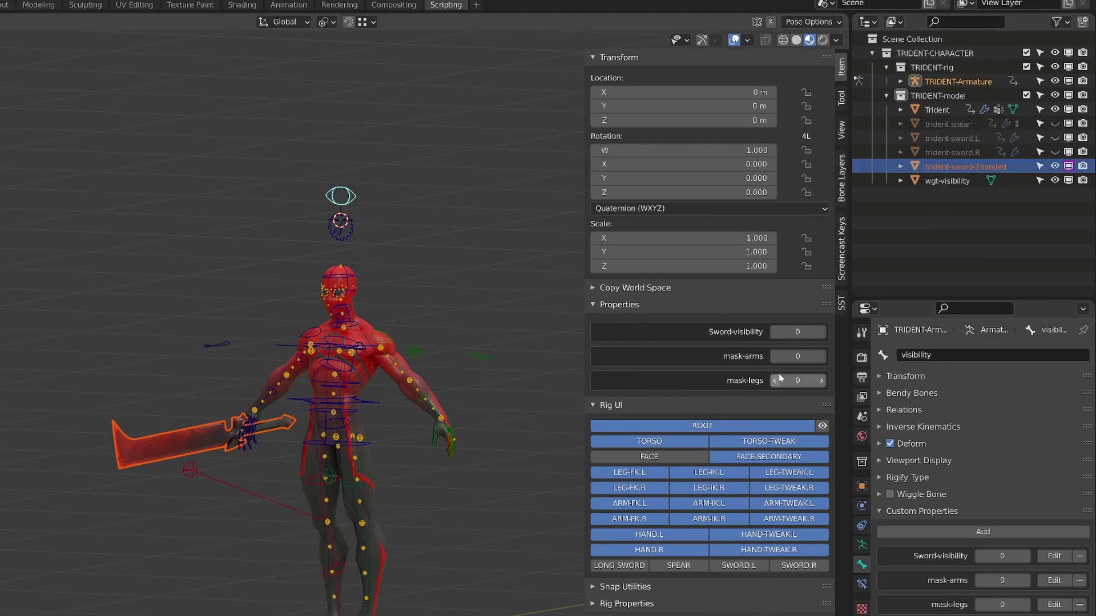
{"action": "scroll", "coordinate": [797, 332], "scroll_direction": "up", "scroll_amount": 1, "text": "ctrl"}
{"action": "scroll", "coordinate": [797, 332], "scroll_direction": "down", "scroll_amount": 1, "text": "ctrl"}
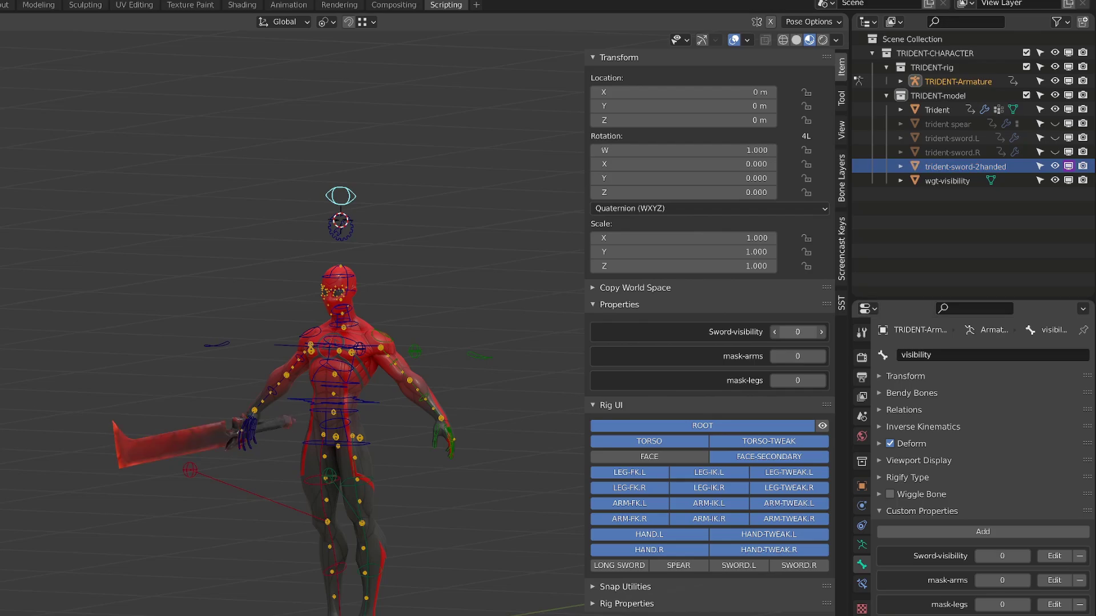
{"action": "scroll", "coordinate": [797, 331], "scroll_direction": "up", "scroll_amount": 1, "text": "ctrl"}
{"action": "scroll", "coordinate": [798, 332], "scroll_direction": "down", "scroll_amount": 1, "text": "ctrl"}
{"action": "scroll", "coordinate": [798, 332], "scroll_direction": "up", "scroll_amount": 1, "text": "ctrl"}
{"action": "scroll", "coordinate": [798, 332], "scroll_direction": "down", "scroll_amount": 1, "text": "ctrl"}
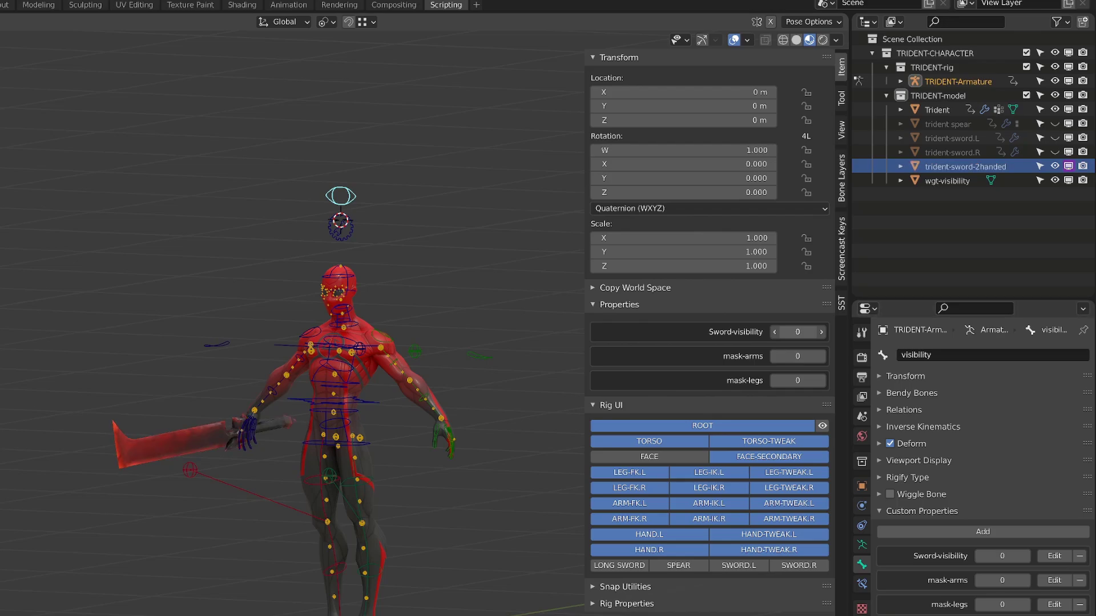
- Copy the Disable in Viewports driver of trident-sword-2handed and paste it onto the same object's Disable in Renders setting
{"action": "right_click", "coordinate": [1067, 173]}
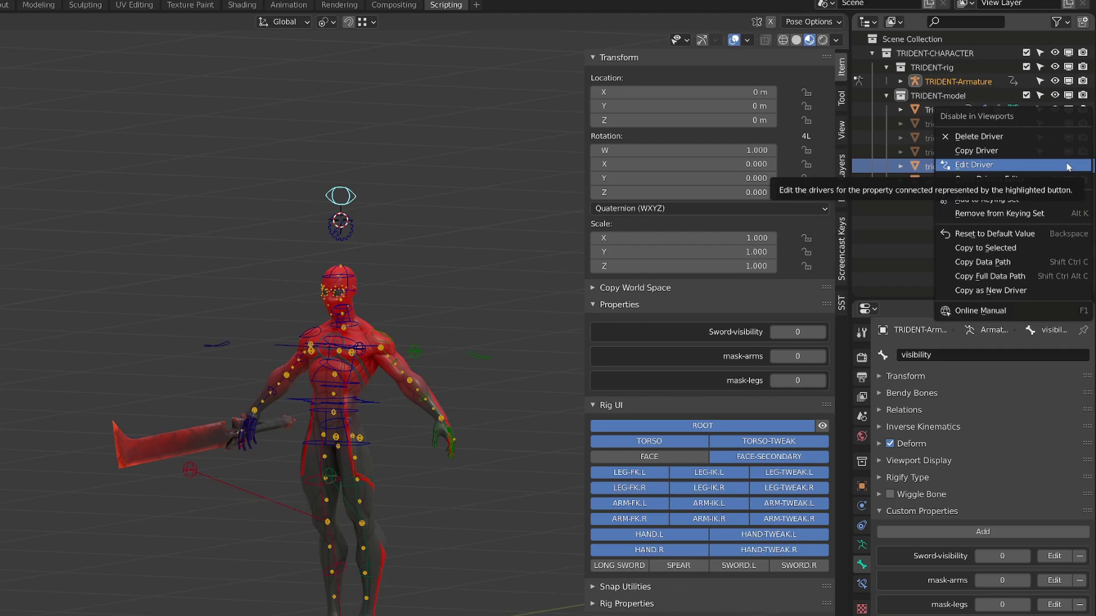
{"action": "right_click", "coordinate": [1084, 173]}
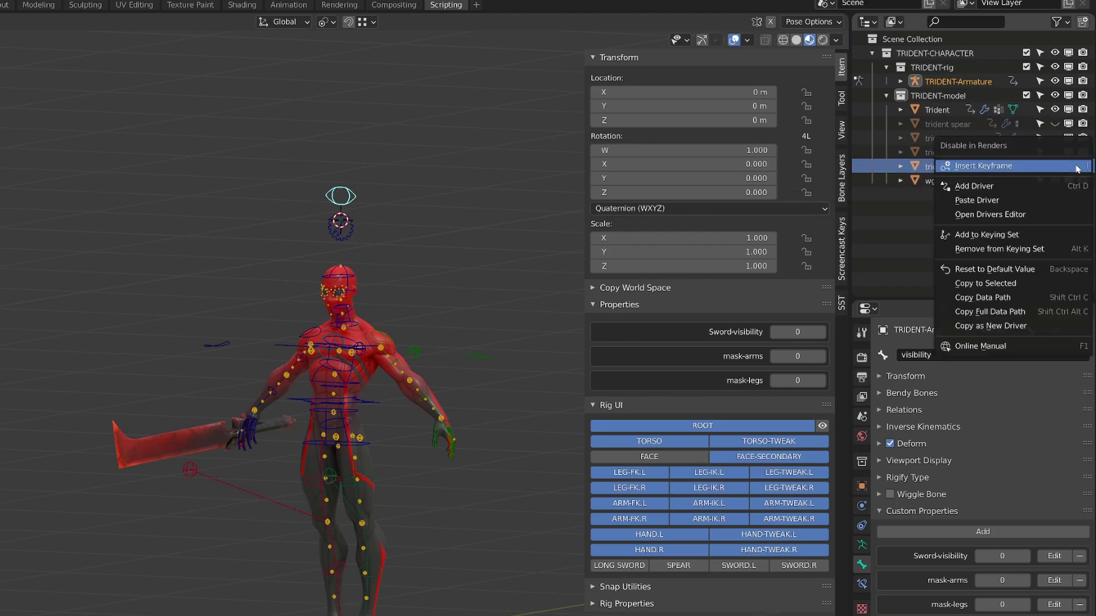
{"action": "left_click", "coordinate": [1021, 200]}
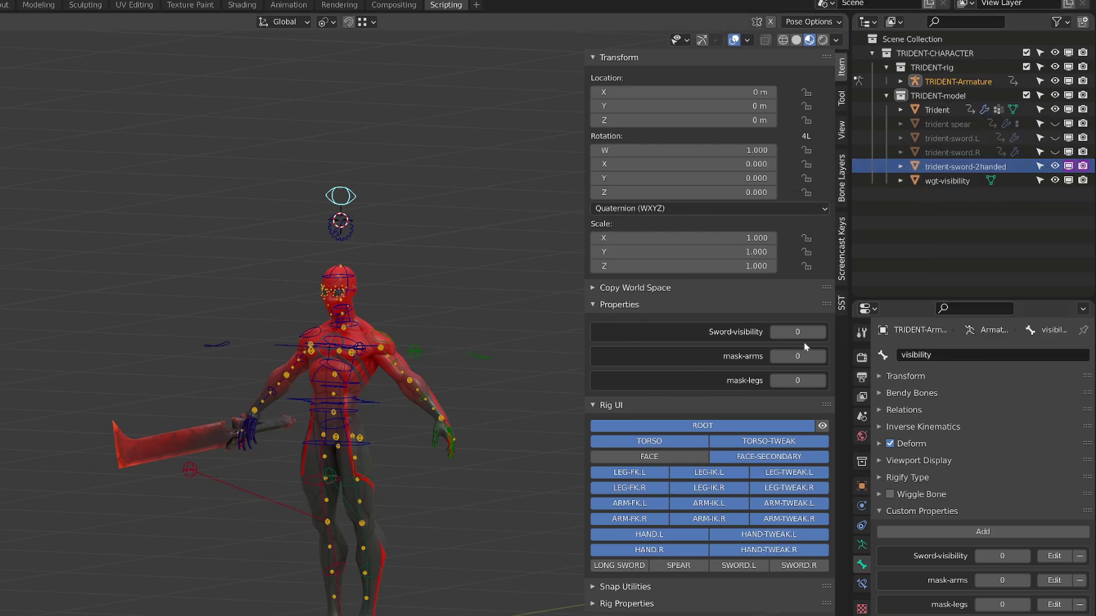
{"action": "mouse_move", "coordinate": [793, 332]}
{"action": "left_mouse_down"}
{"action": "mouse_move", "coordinate": [827, 334]}
{"action": "mouse_move", "coordinate": [805, 334]}
{"action": "mouse_move", "coordinate": [797, 349]}
{"action": "left_mouse_up"}
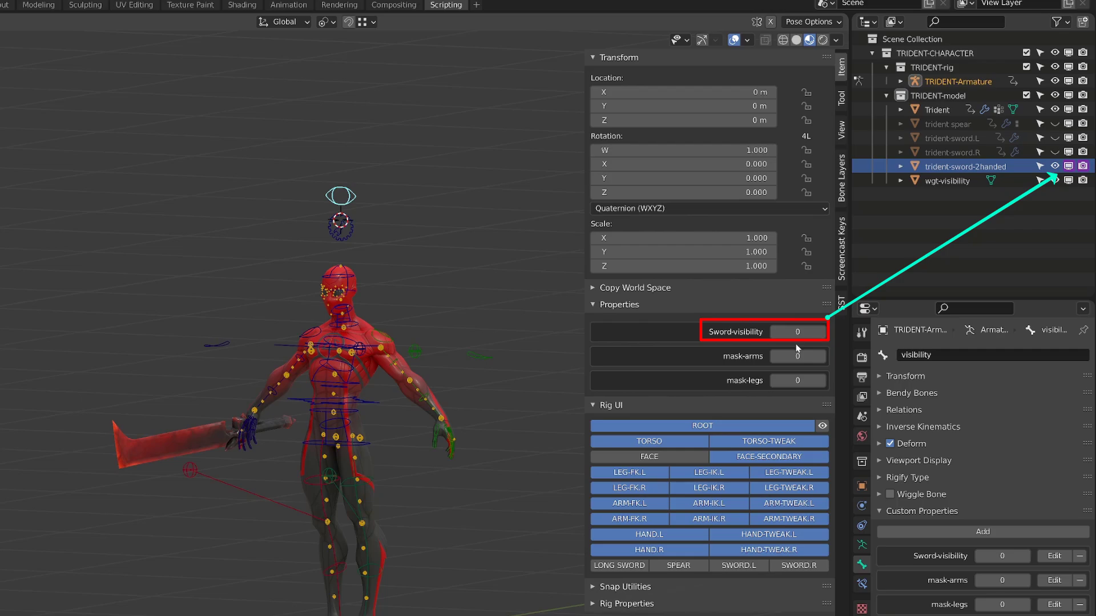
- Copy the data path of the visibility bone's Sword-visibility custom property
{"action": "right_click", "coordinate": [1002, 554]}
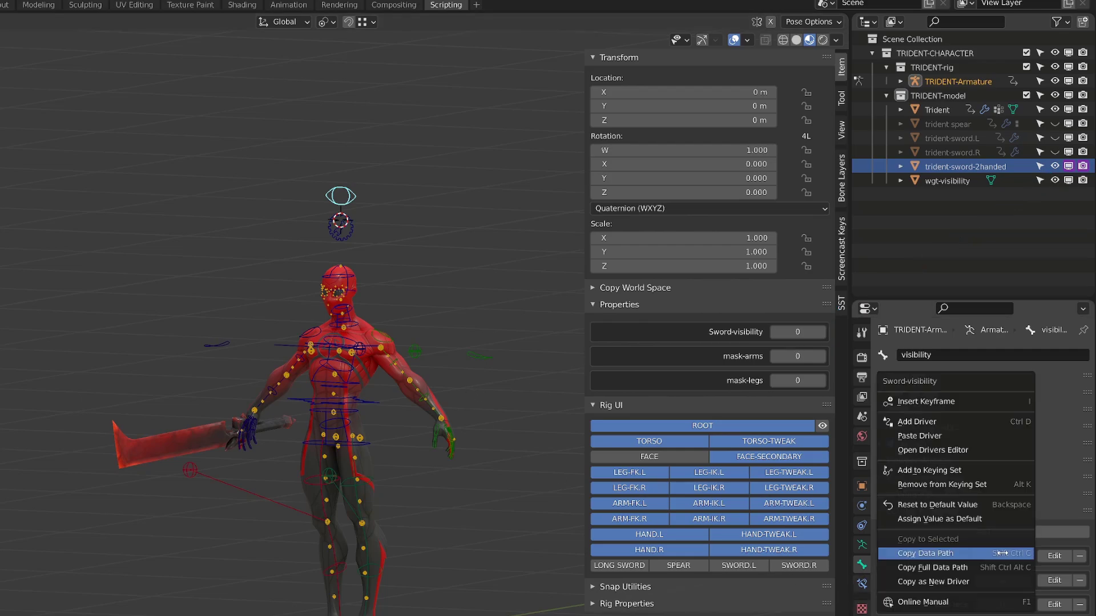
{"action": "left_click", "coordinate": [958, 507]}
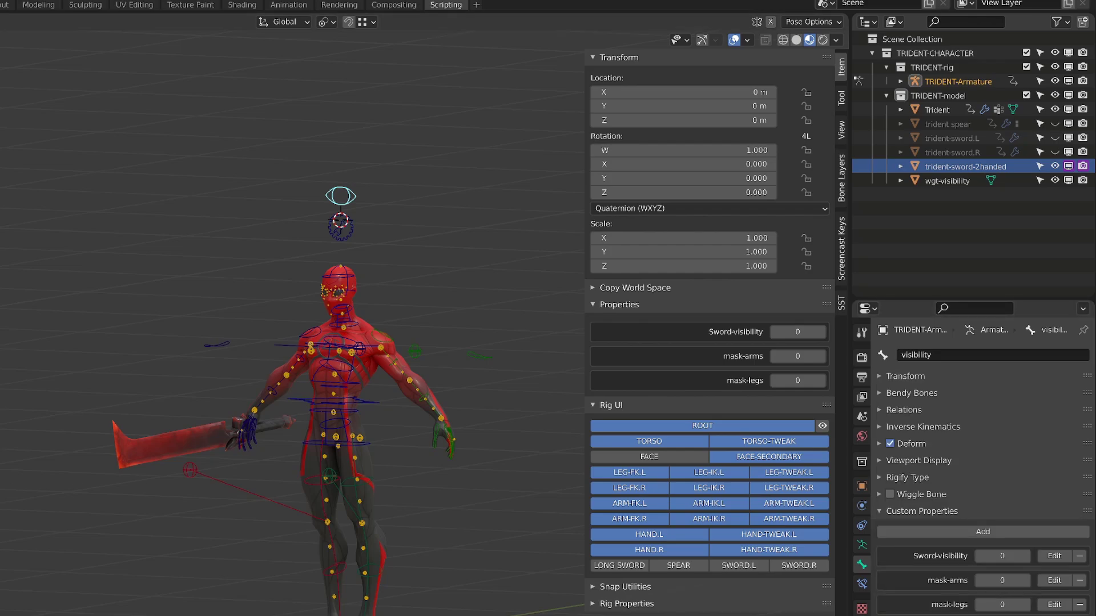